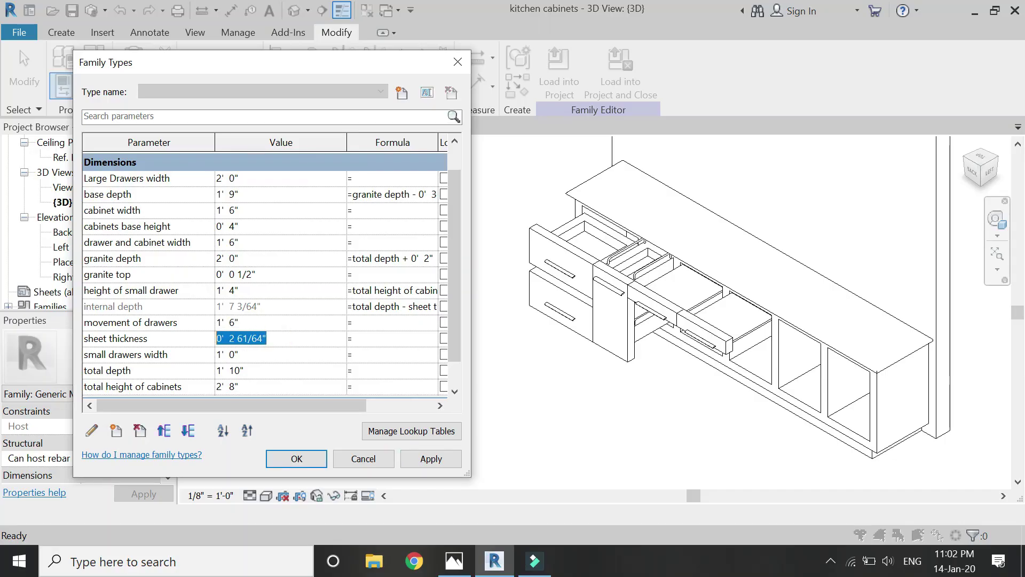
Step: In Family Types, apply sheet thickness 3/4" and small drawers width 1' 3"
type("0.75")
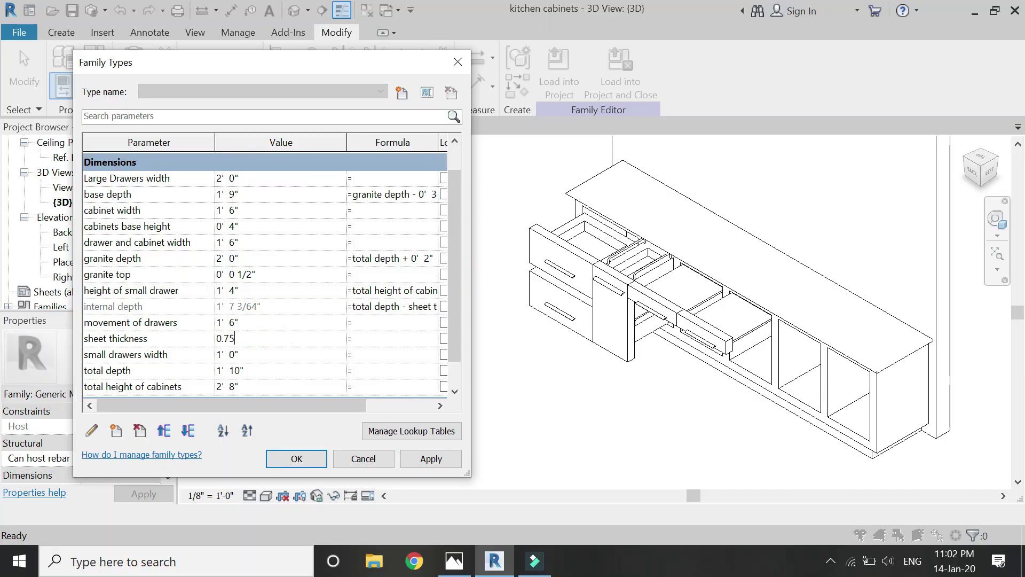
key("Tab")
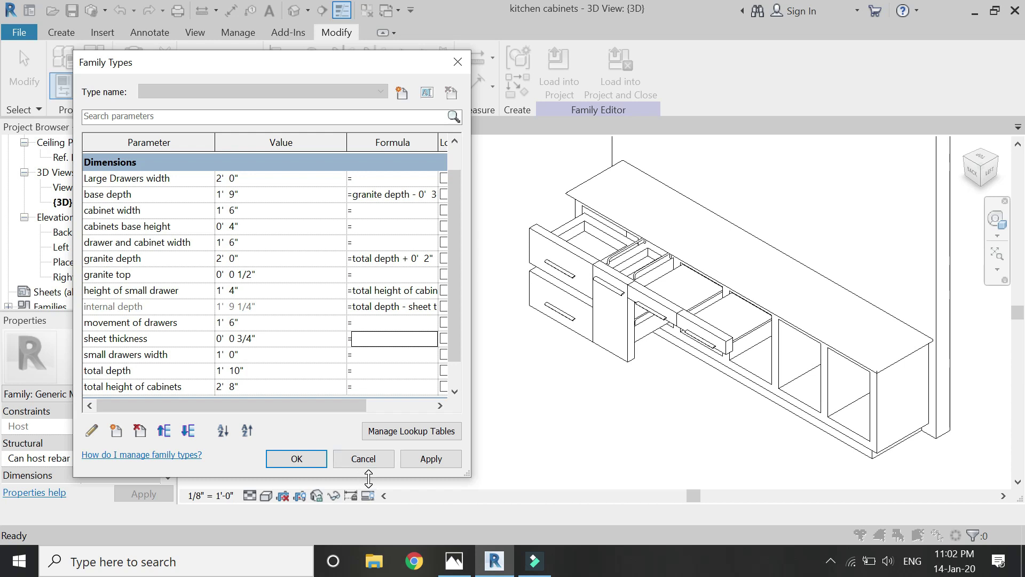
left_click(421, 465)
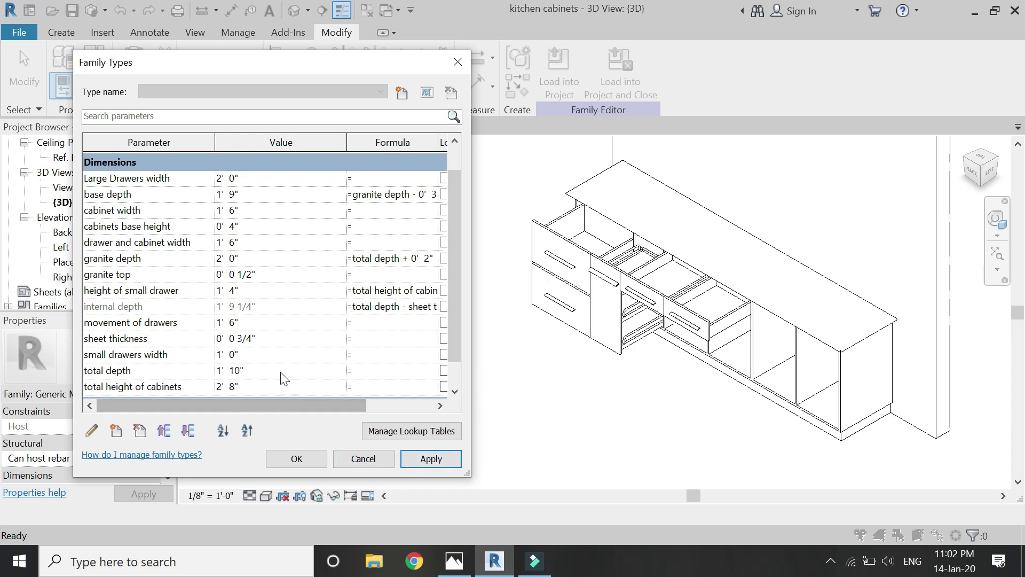
left_click(266, 355)
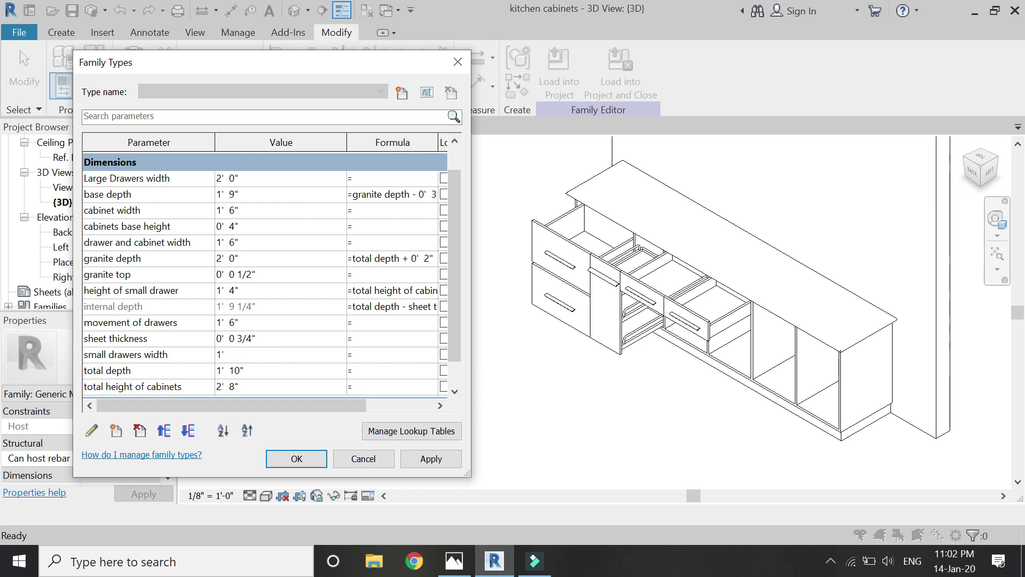
key("Tab")
left_click(431, 459)
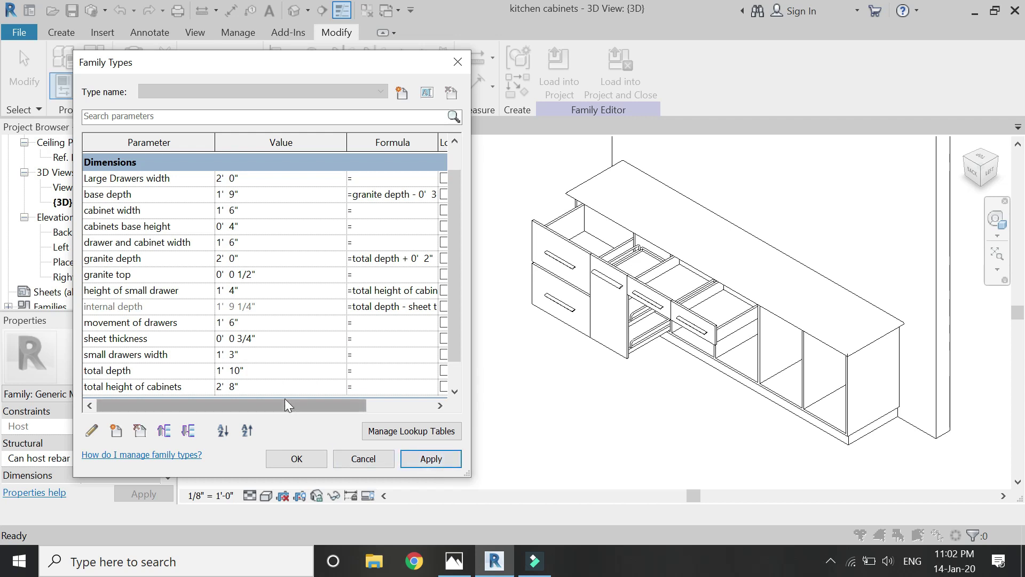
Step: Apply total depth 2' 3" and total cabinet height 3' 0", then accept the values
left_click(277, 370)
type("2")
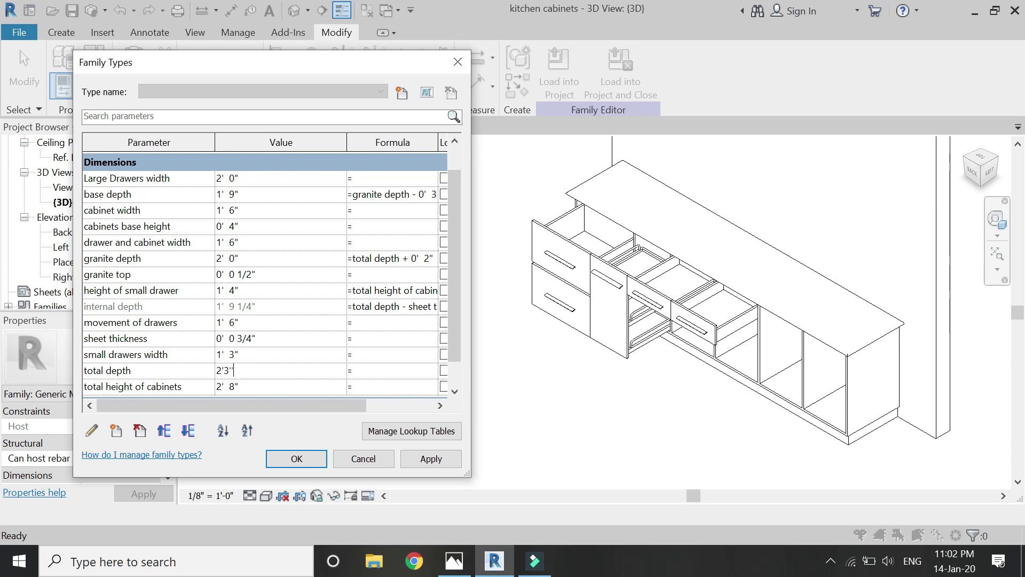
left_click(408, 460)
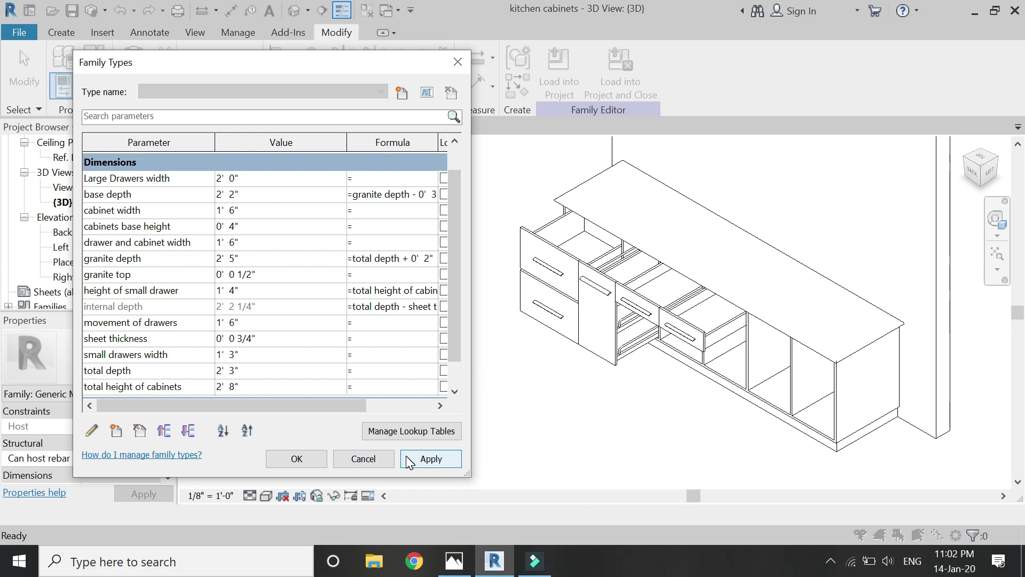
left_click(284, 387)
type("3")
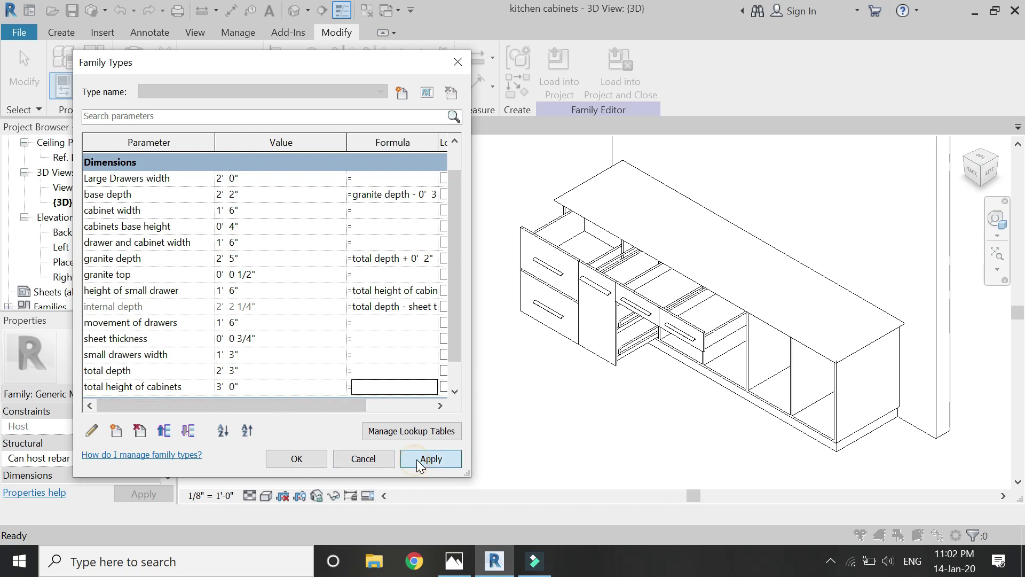
left_click(417, 461)
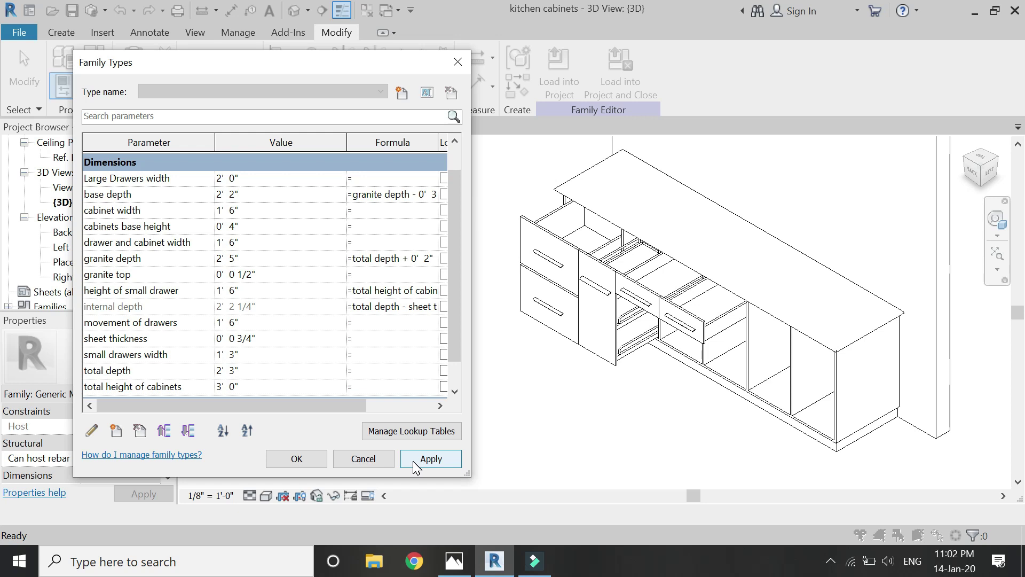
left_click(318, 457)
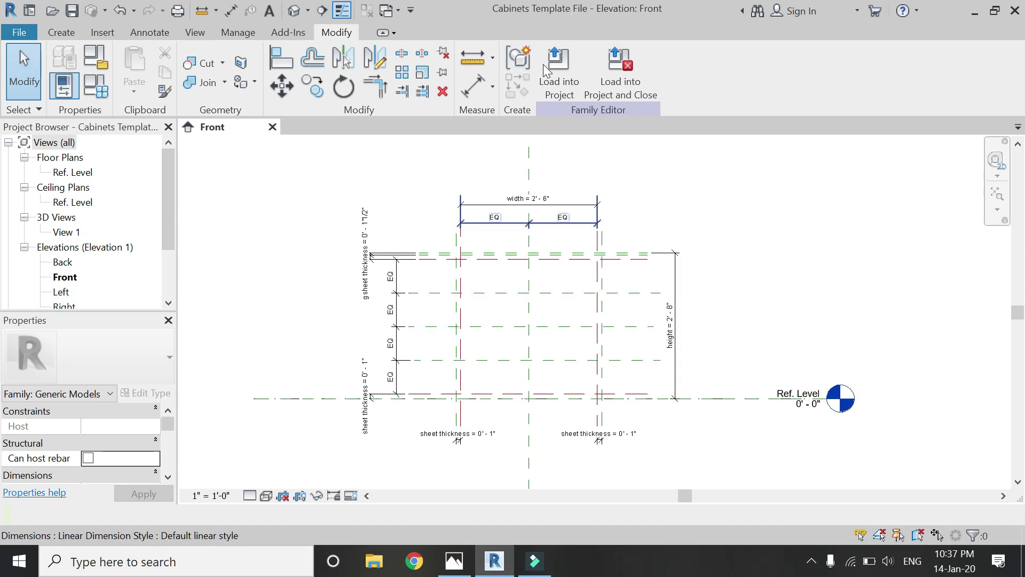
Step: Save As a family, replacing the file name with Small Drawers Design
left_click(29, 33)
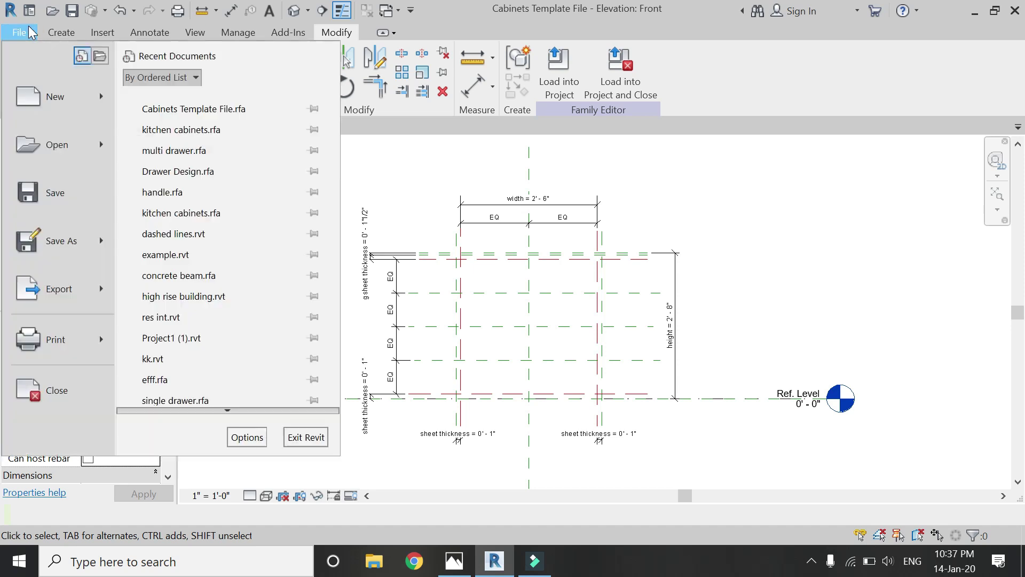
mouse_move(54, 229)
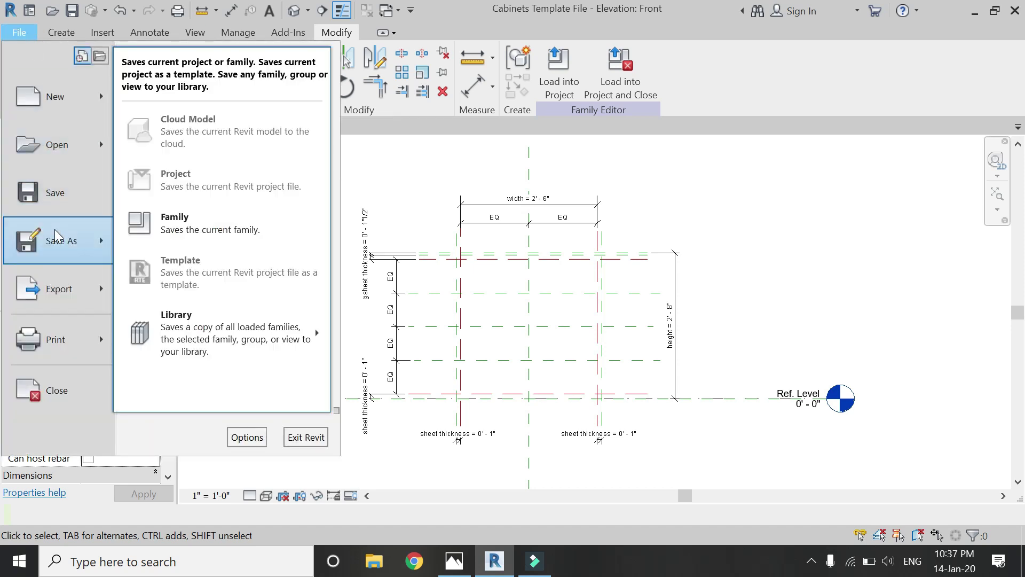
left_click(163, 230)
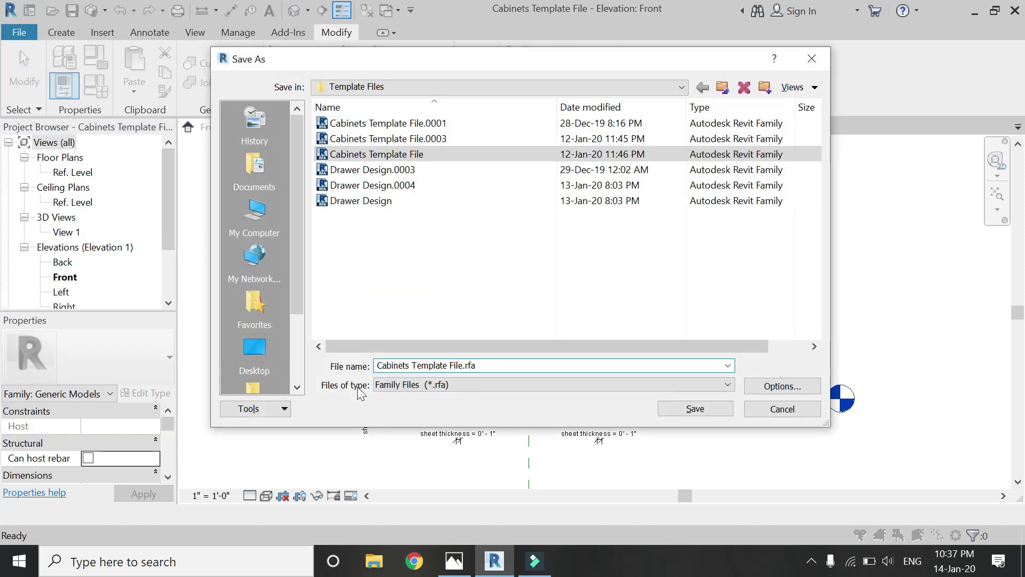
left_click(486, 366)
key("shift+Home")
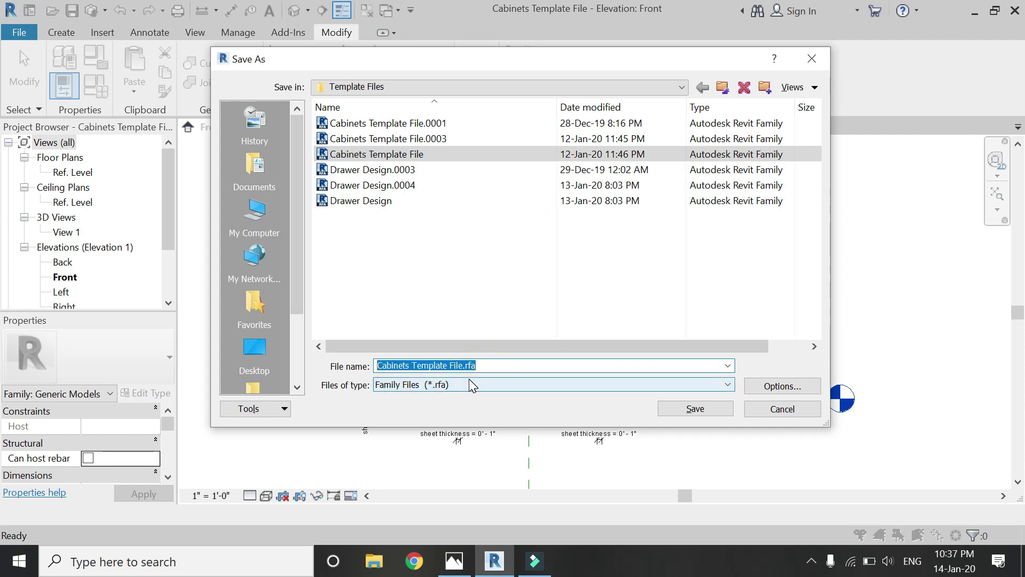
type("Small Drawers Design")
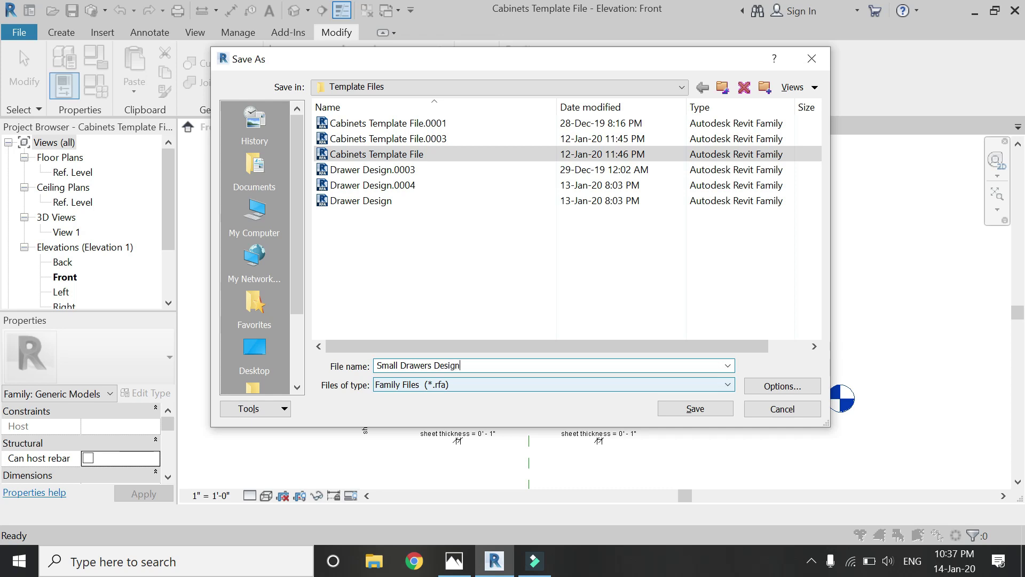
key("Return")
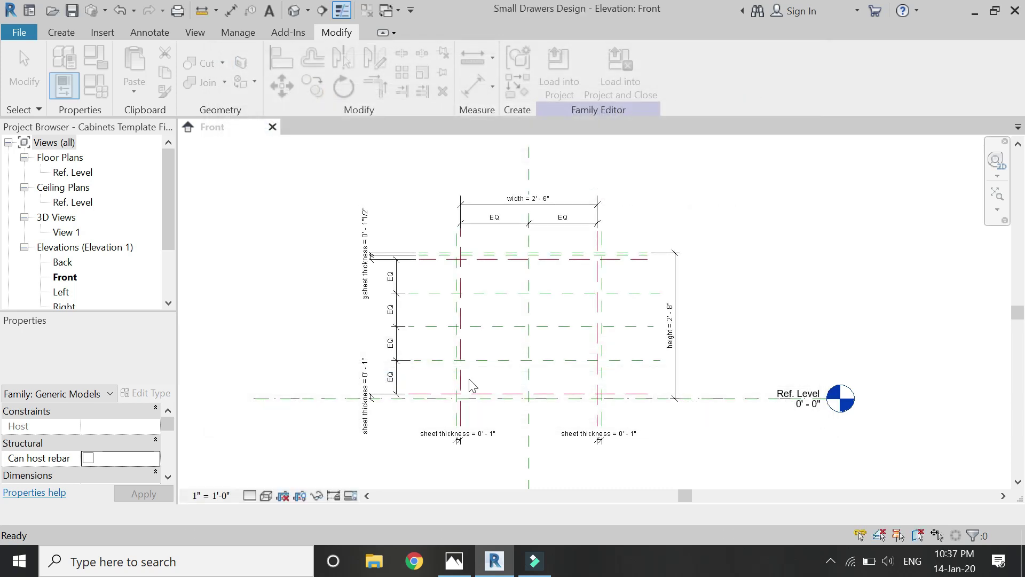
scroll(579, 358, "up", 1)
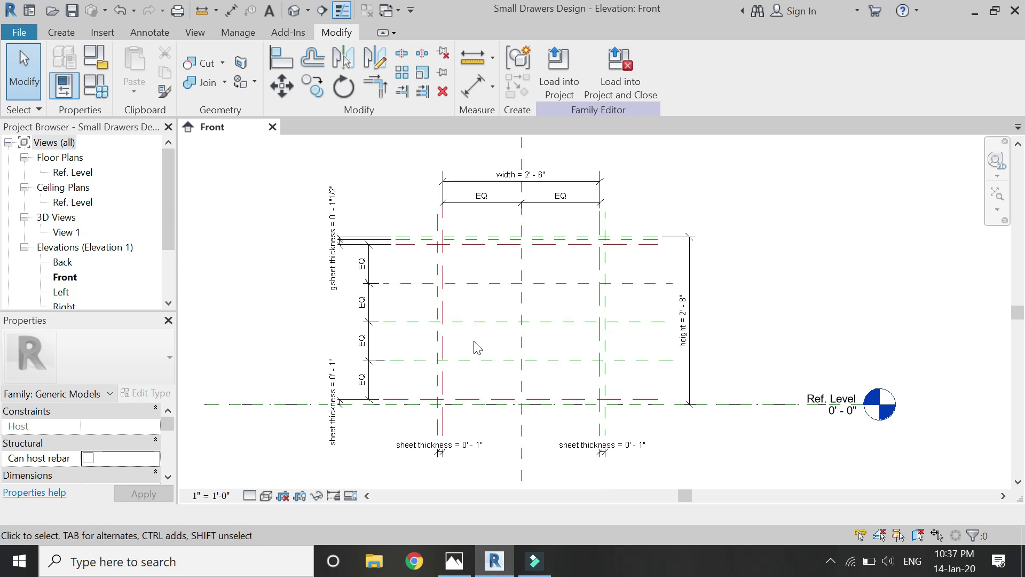
Step: Start an extrusion and sketch a thin rectangle between the left and right reference planes
left_click(68, 34)
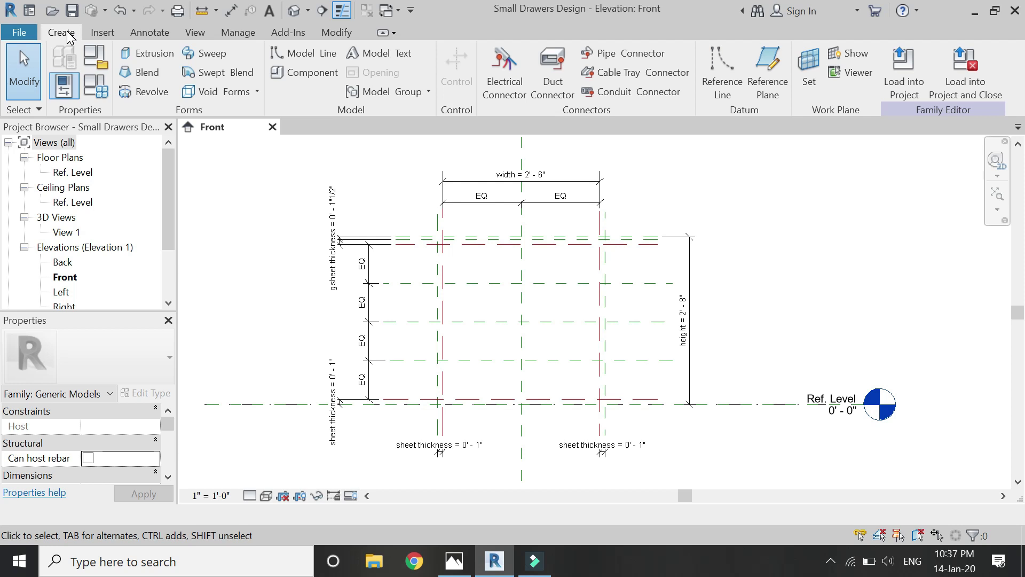
left_click(136, 55)
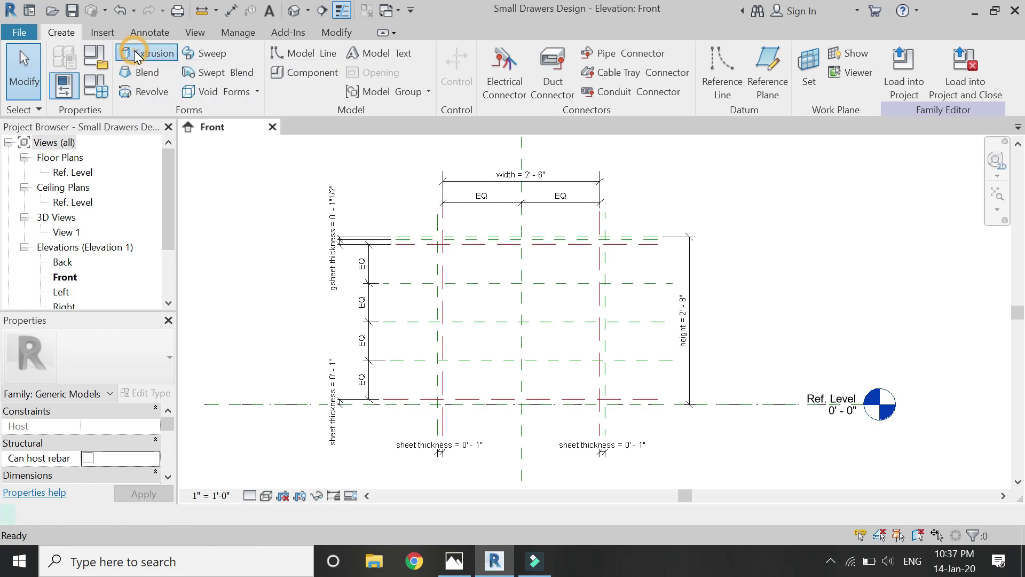
scroll(442, 267, "up", 3)
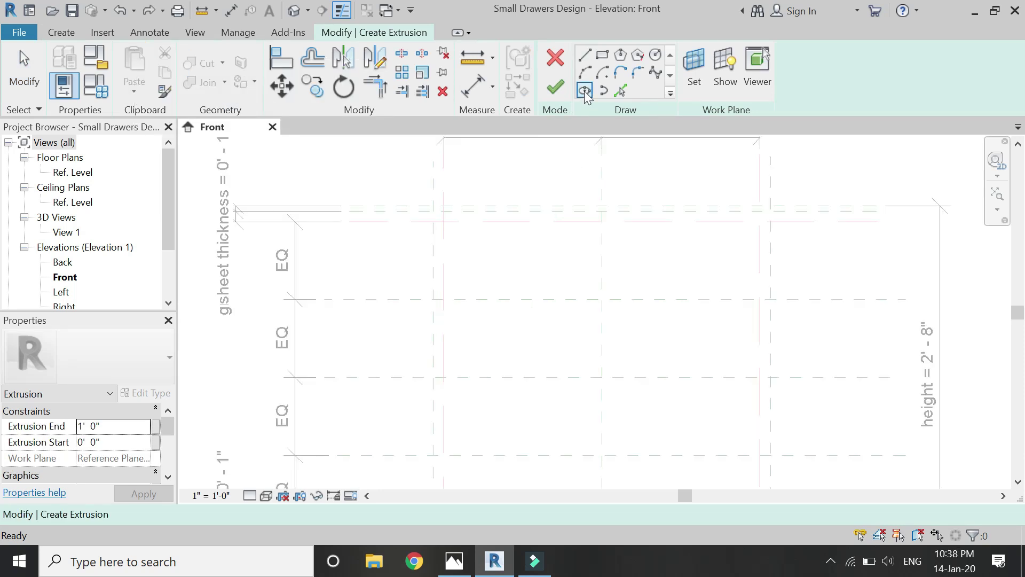
left_click(602, 54)
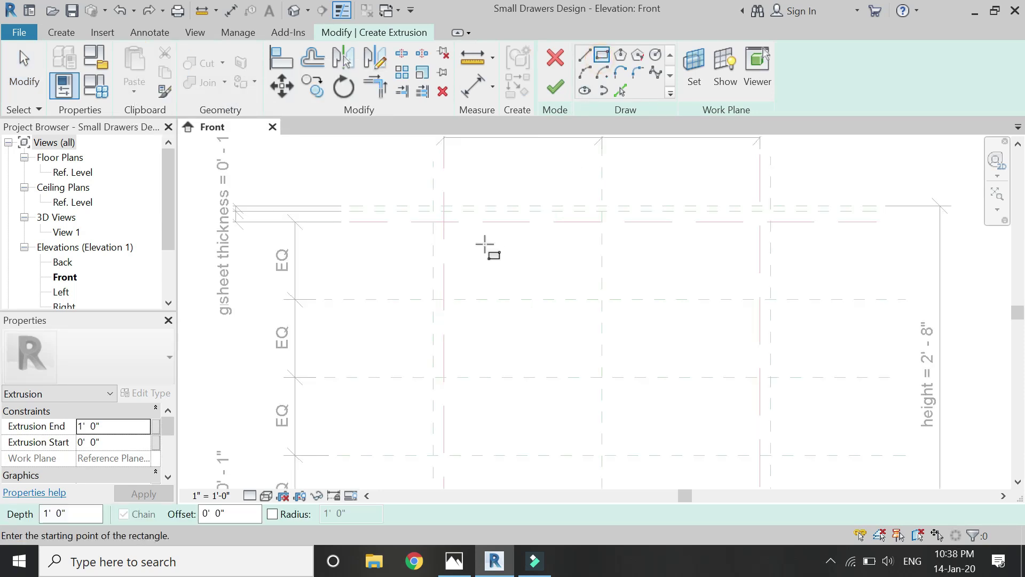
left_click(444, 274)
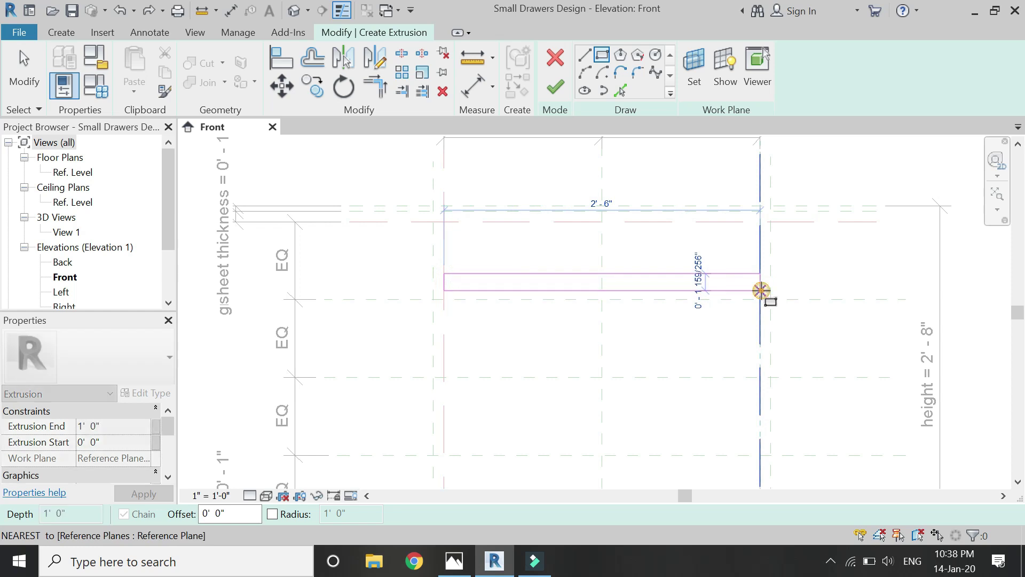
left_click(761, 289)
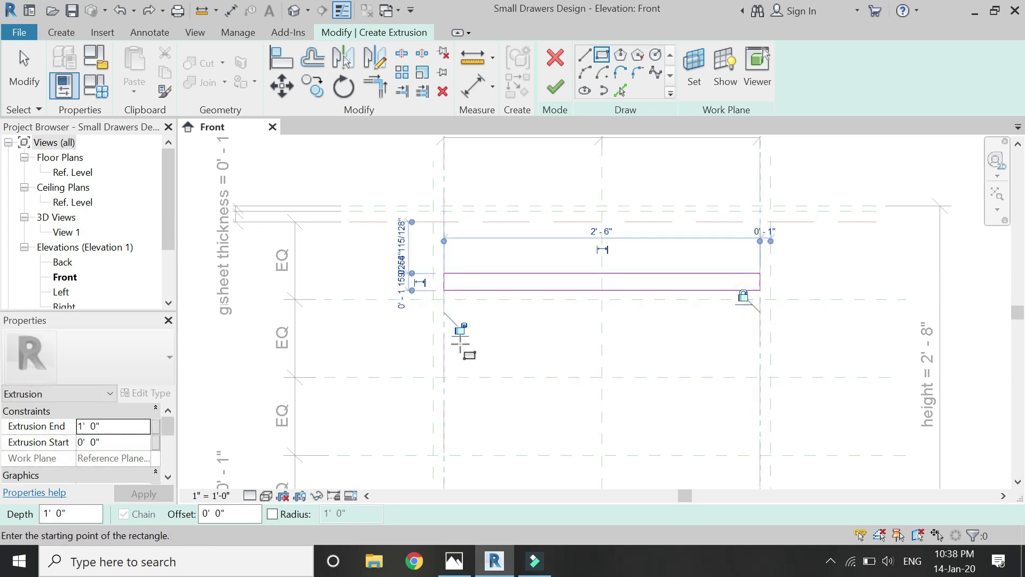
key("Escape")
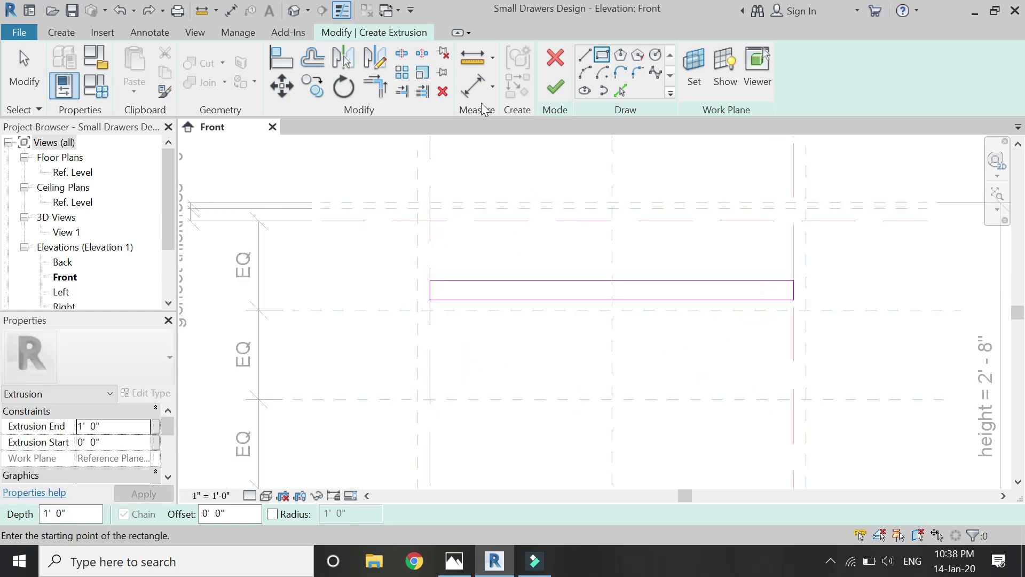
Step: Dimension the gap between the rectangle's bottom edge and the reference plane below
key("d")
key("i")
scroll(462, 305, "up", 6)
left_click(462, 307)
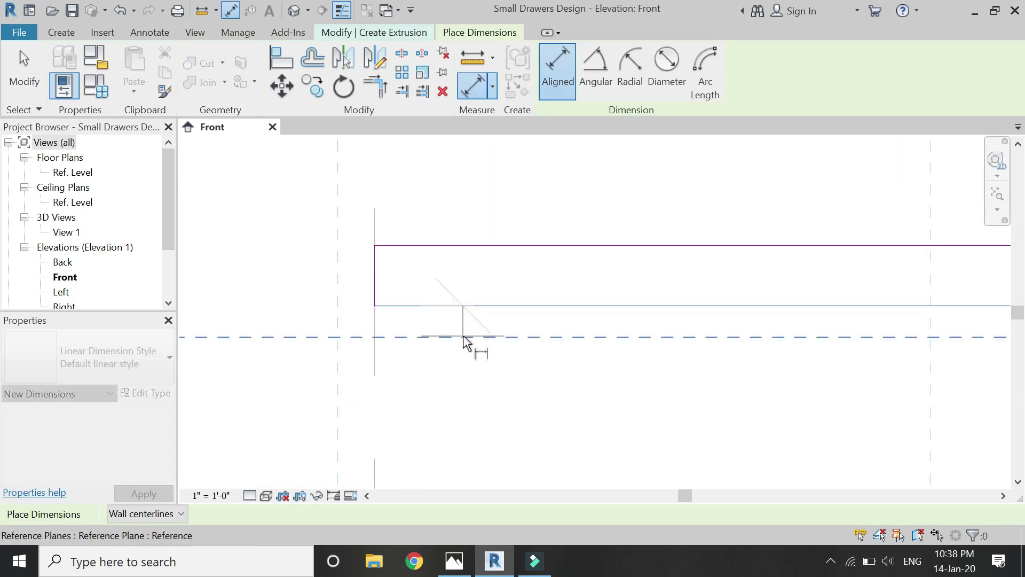
left_click(469, 338)
scroll(469, 343, "down", 3)
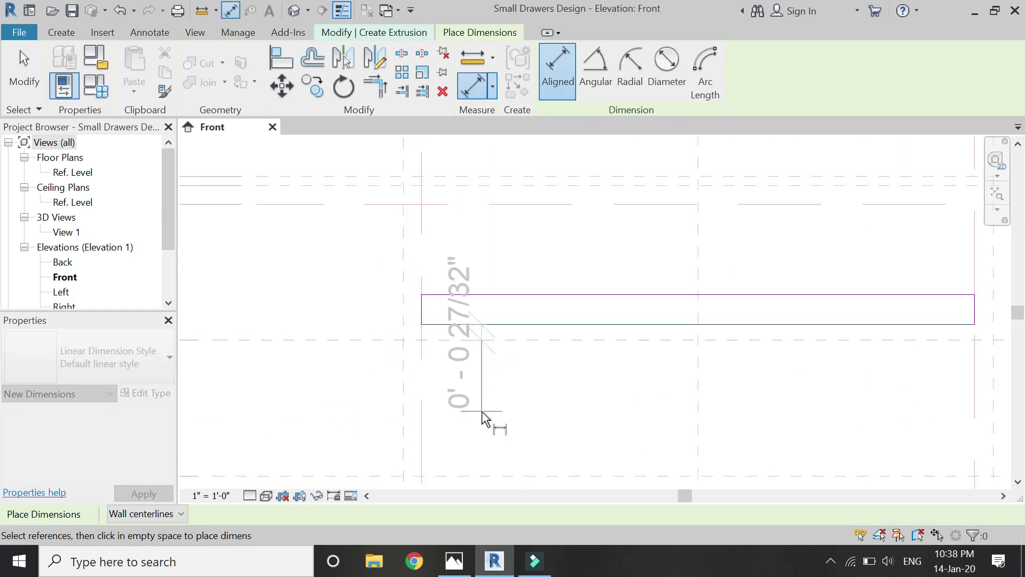
left_click(527, 360)
key("Escape")
key("Escape")
Step: Set the gap below the rectangle to 1"
scroll(523, 312, "up", 2)
left_click(484, 315)
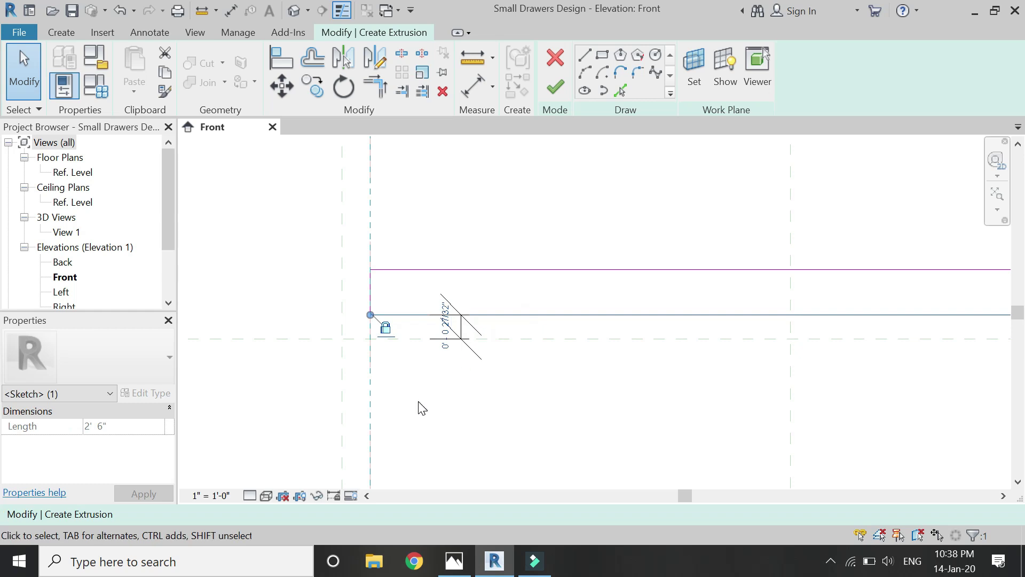
left_click(446, 329)
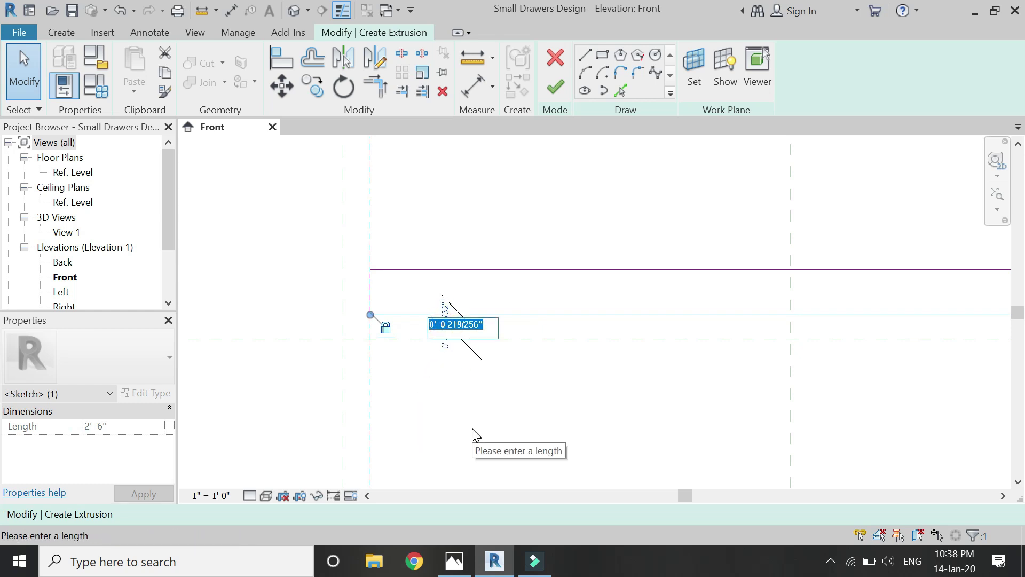
type("1")
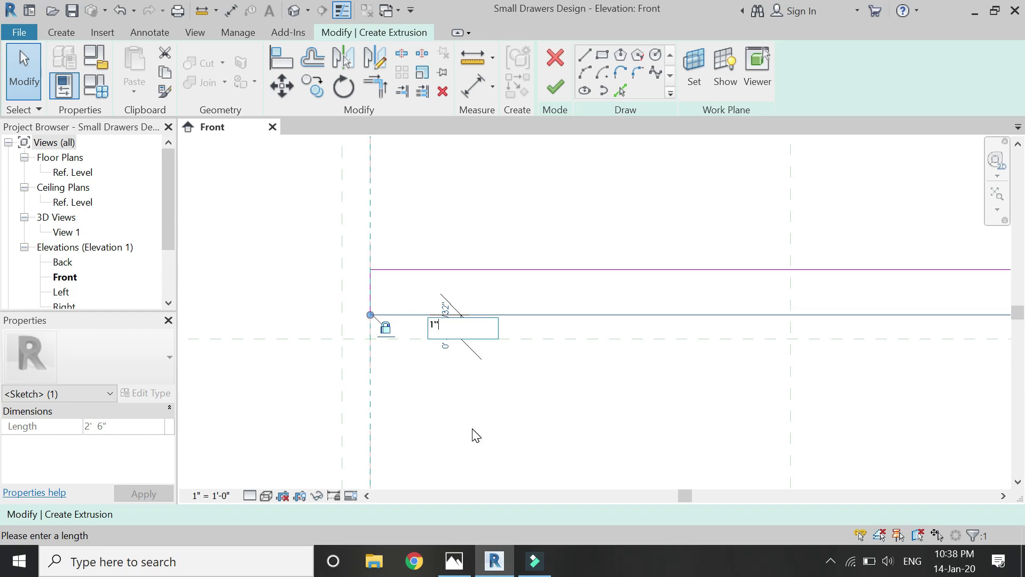
type("\"")
key("Return")
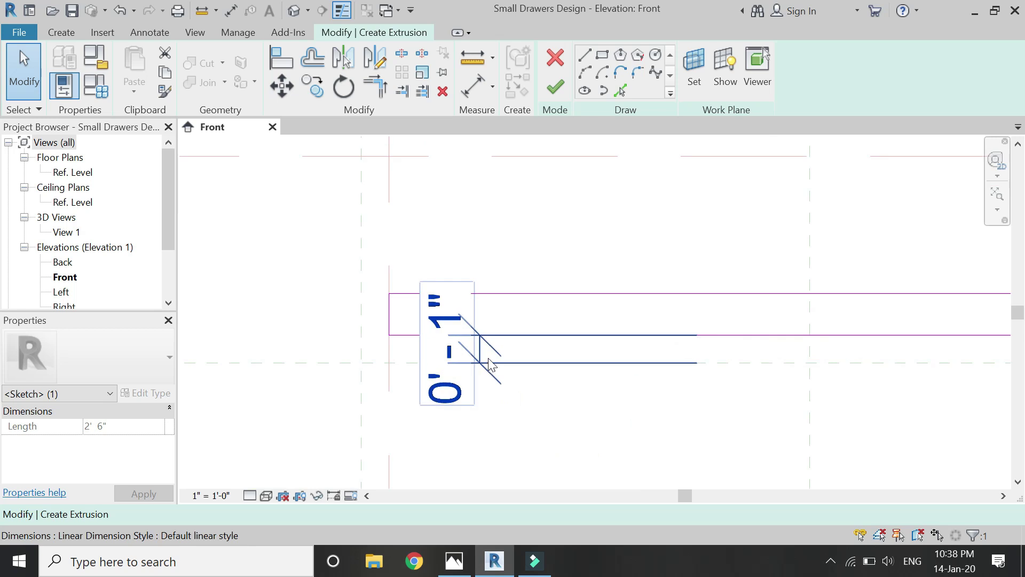
scroll(481, 348, "down", 3)
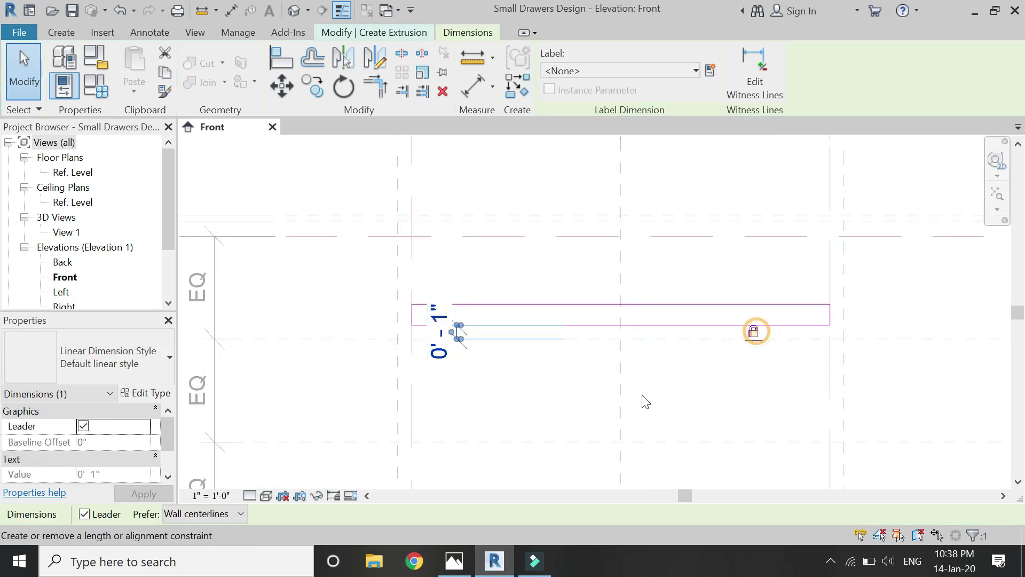
left_click(592, 414)
Step: Finish the extrusion and, in Ref. Level plan, stretch its depth and lock both edges to reference planes
left_click(550, 70)
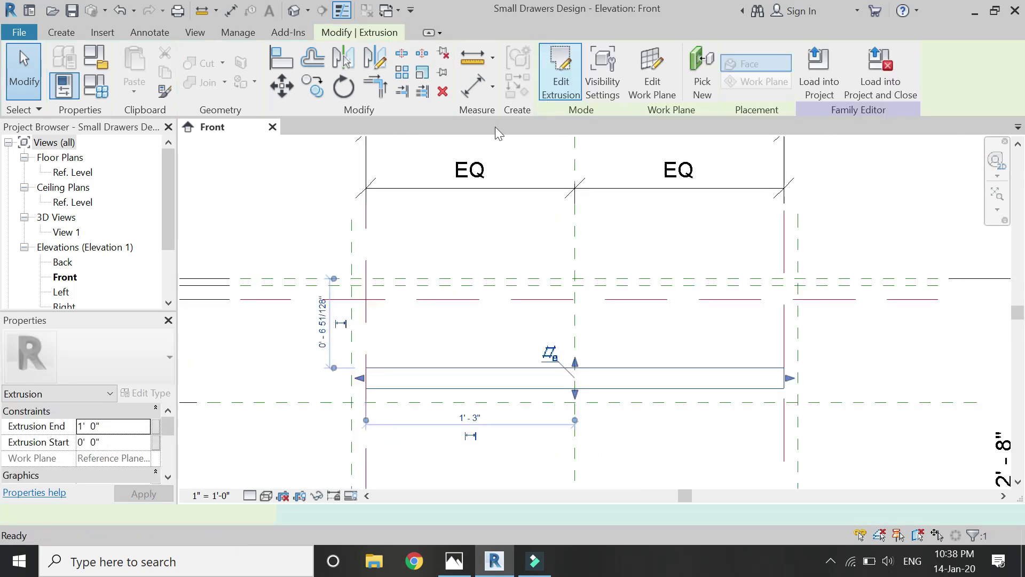
double_click(76, 172)
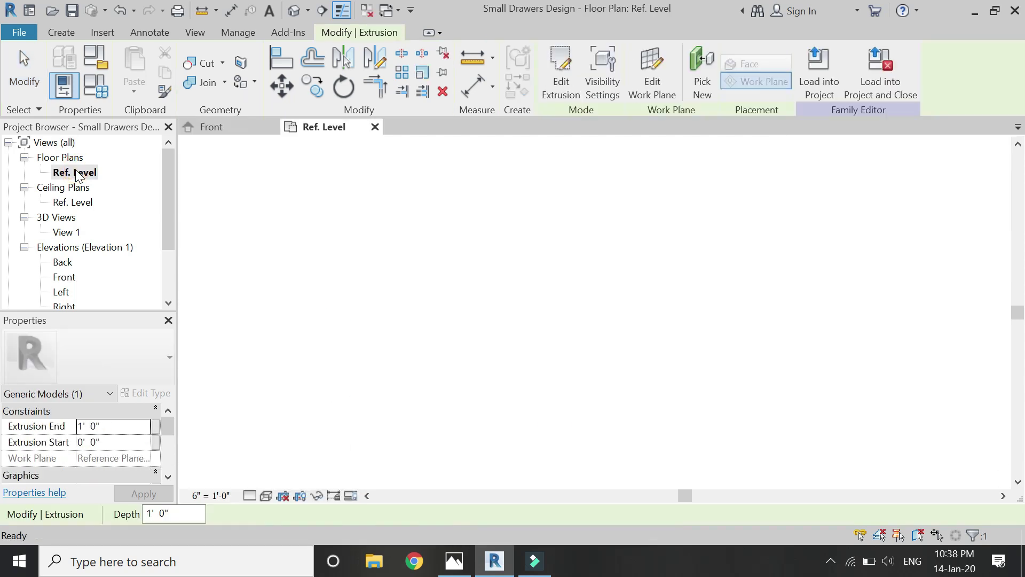
scroll(657, 203, "up", 8)
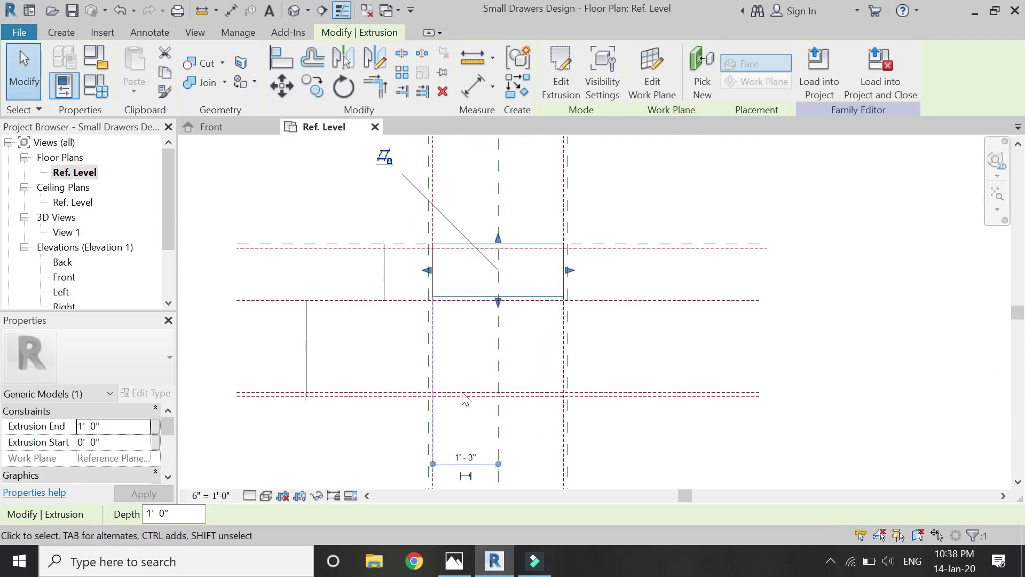
left_click_drag(514, 253, 509, 392)
left_click(529, 407)
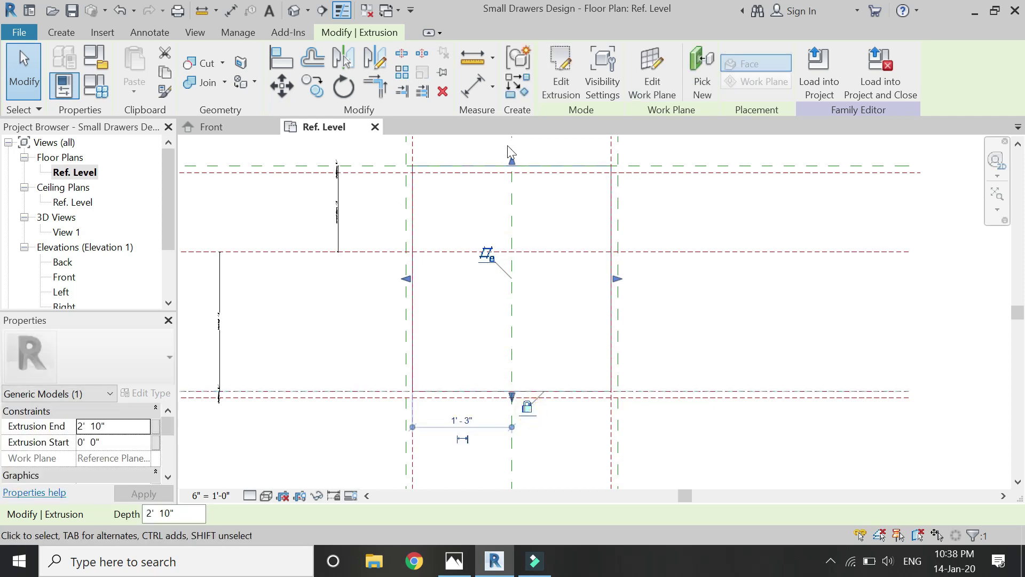
left_click_drag(513, 161, 526, 251)
left_click(558, 237)
key("Escape")
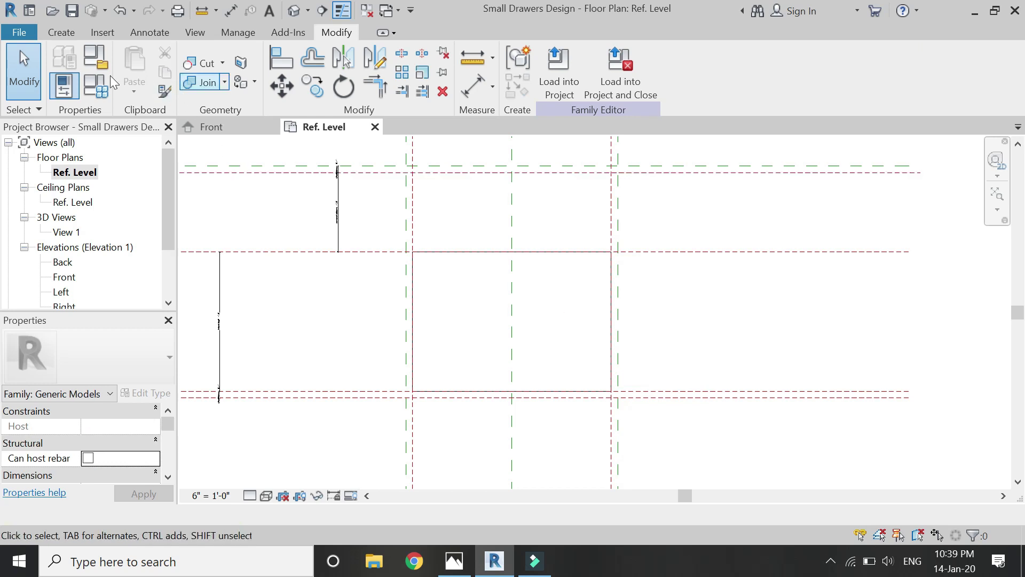
Step: Start a void extrusion with its work plane on the rectangle's top edge
left_click(61, 32)
left_click(228, 96)
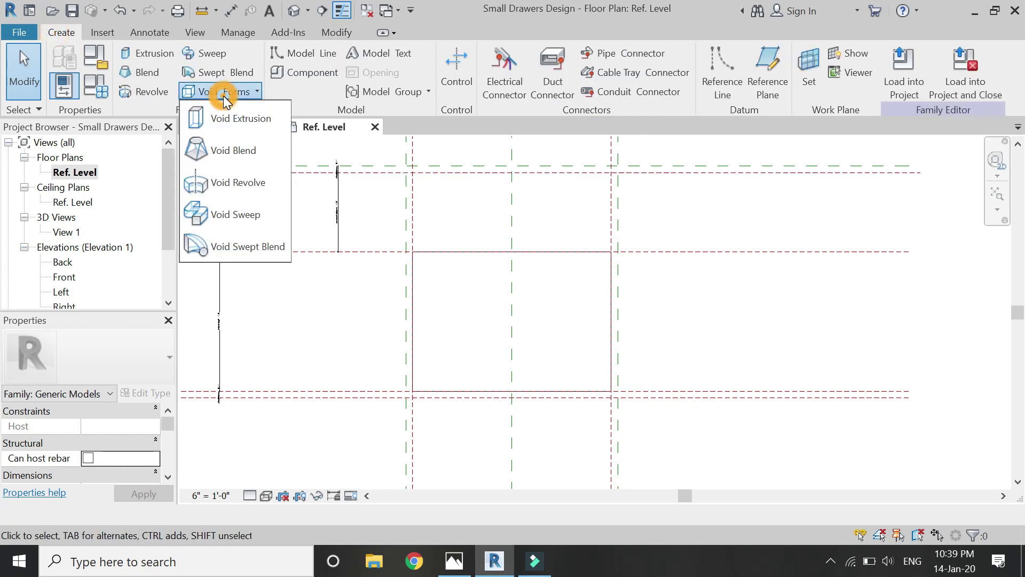
left_click(238, 127)
left_click(694, 68)
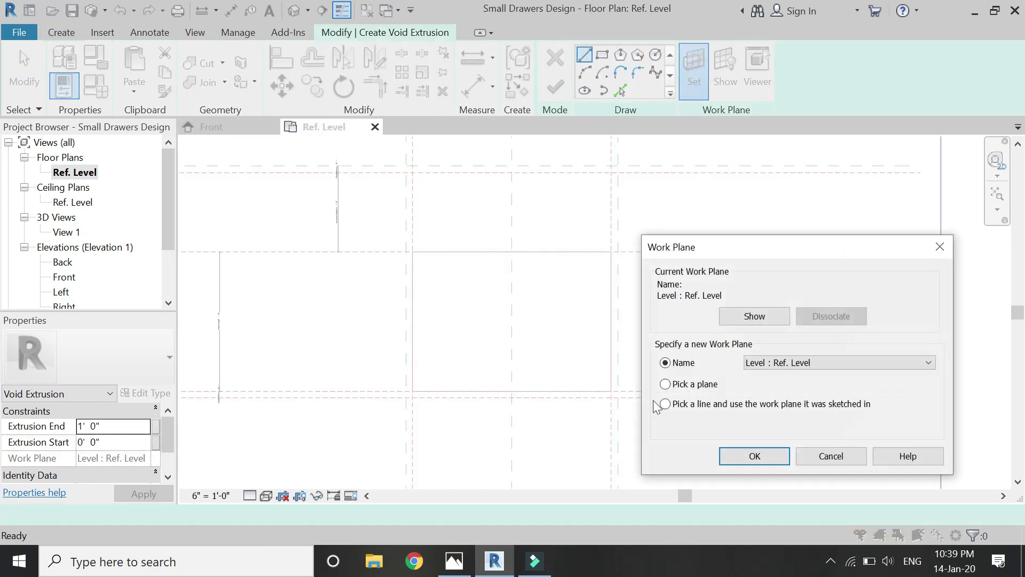
left_click(665, 384)
left_click(755, 457)
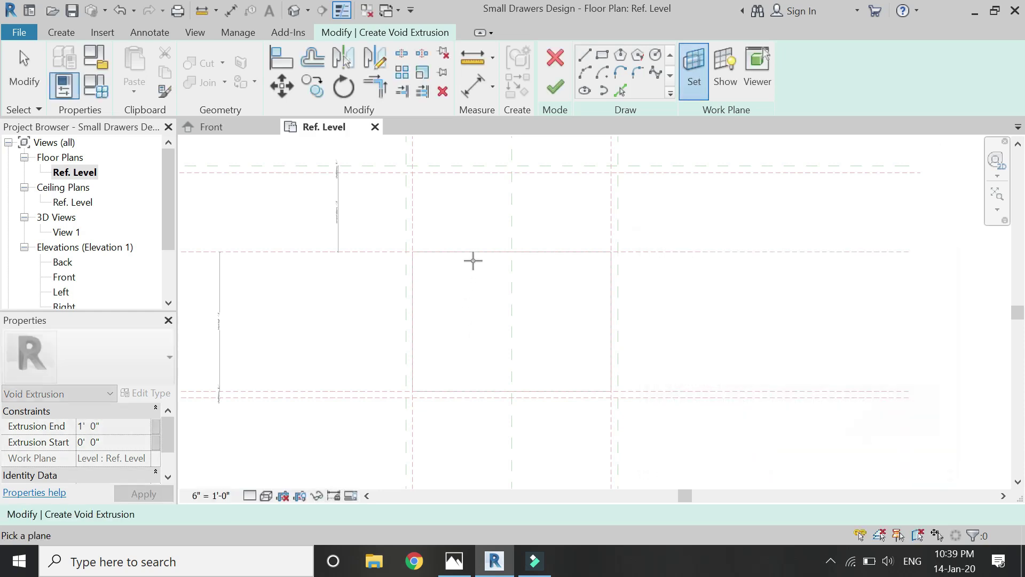
left_click(473, 255)
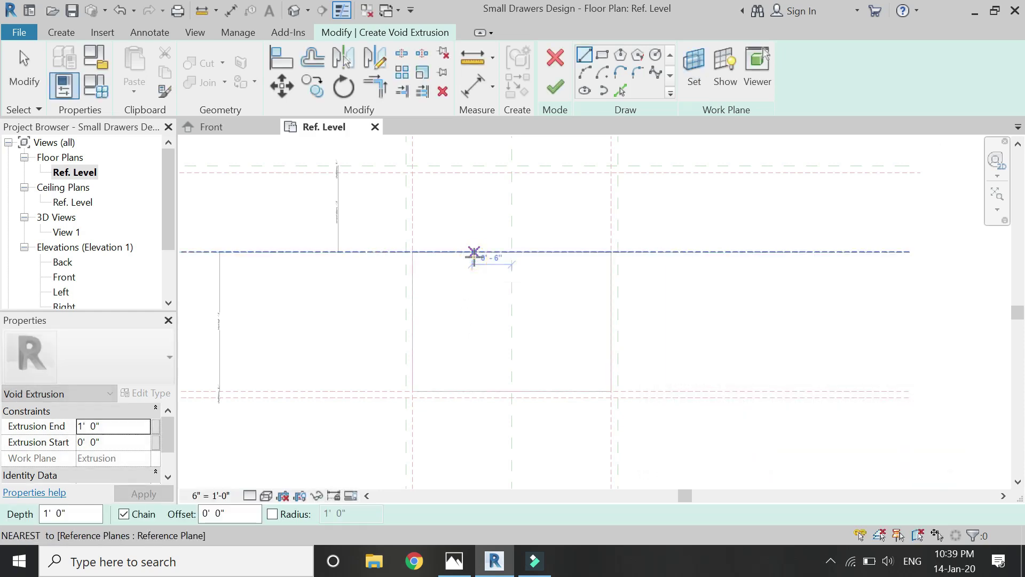
Step: Sketch the void rectangle from near the top-left to the bottom-right corner
left_click(602, 55)
scroll(451, 270, "up", 2)
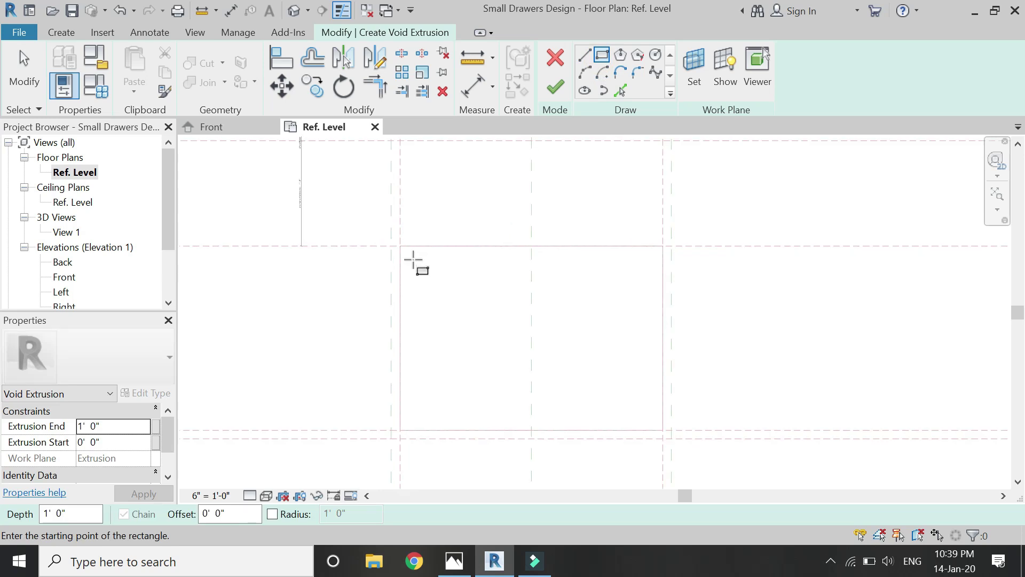
left_click(412, 256)
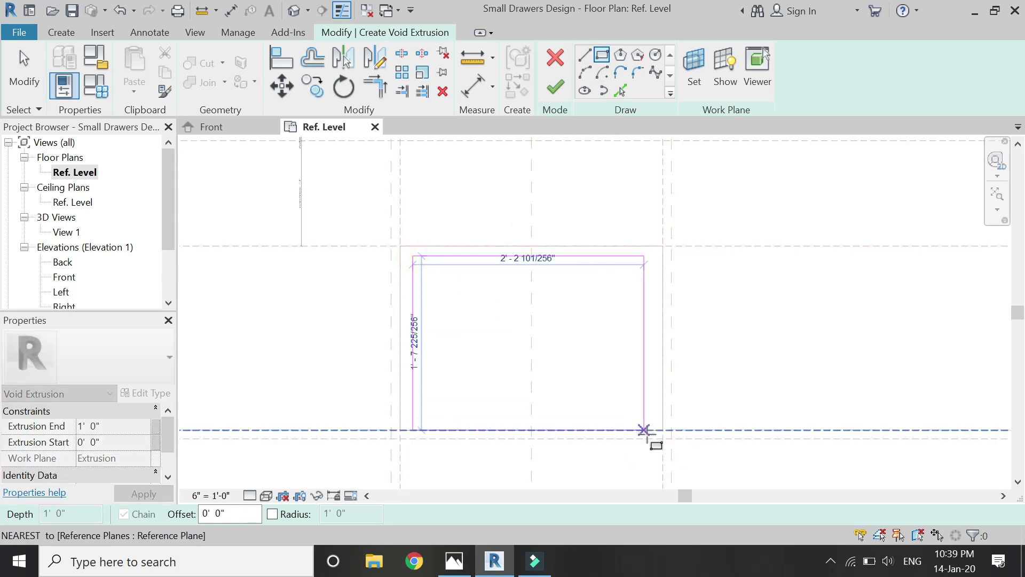
left_click(650, 430)
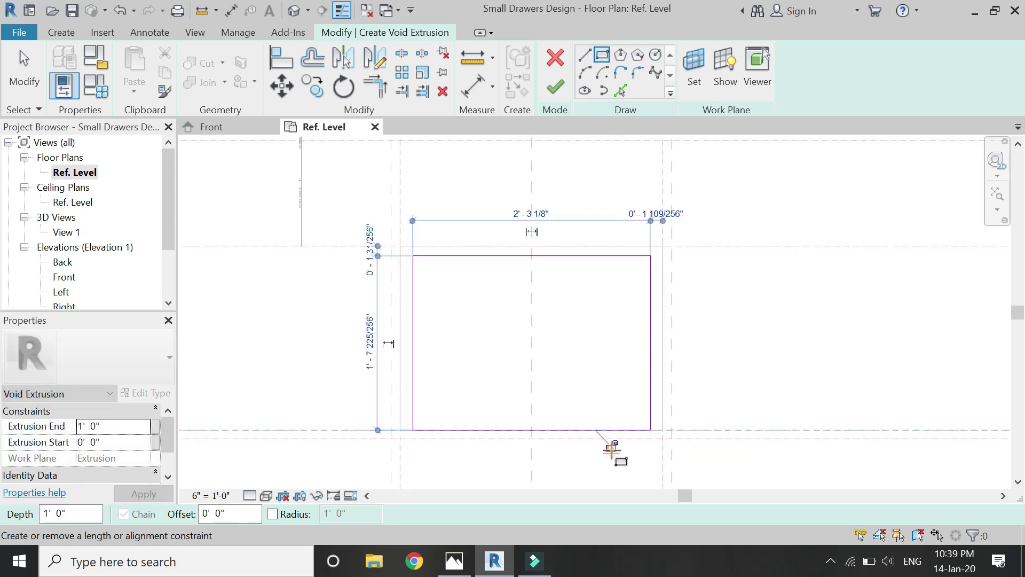
key("Escape")
scroll(459, 342, "up", 1)
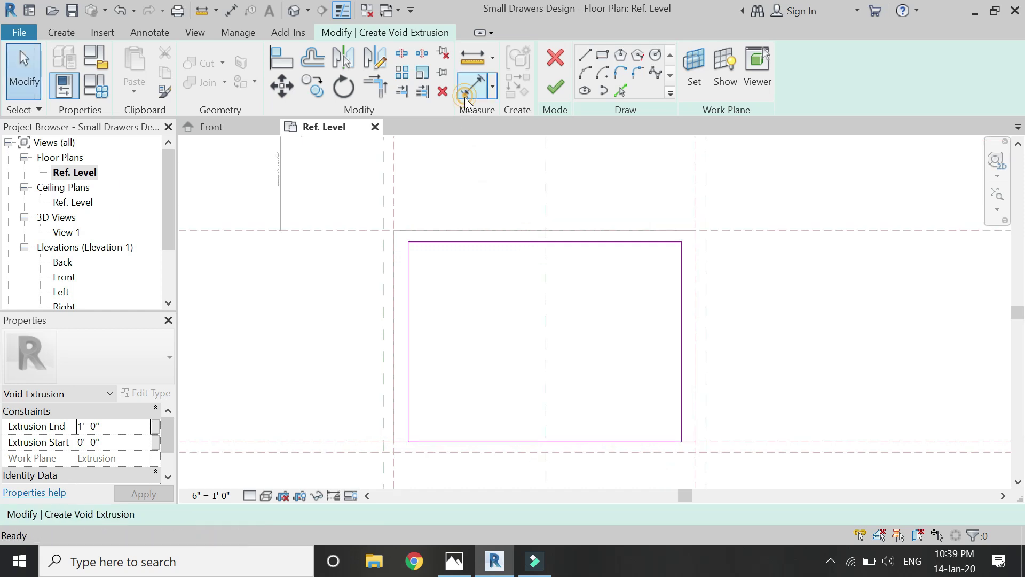
Step: Dimension the void's left, top and right offsets from the extrusion edges
left_click(473, 85)
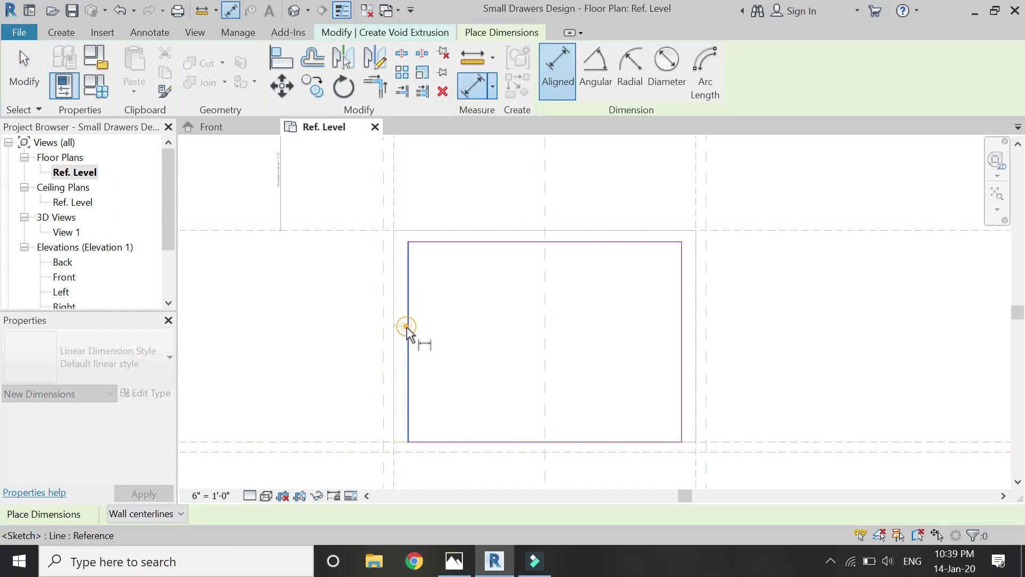
left_click(409, 340)
left_click(437, 346)
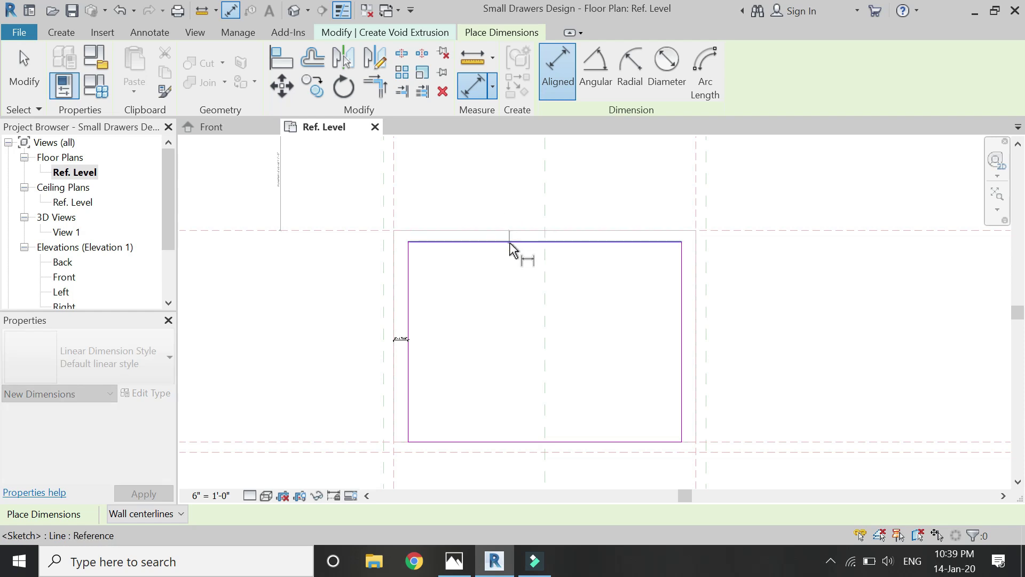
left_click(511, 242)
left_click(516, 329)
left_click(681, 342)
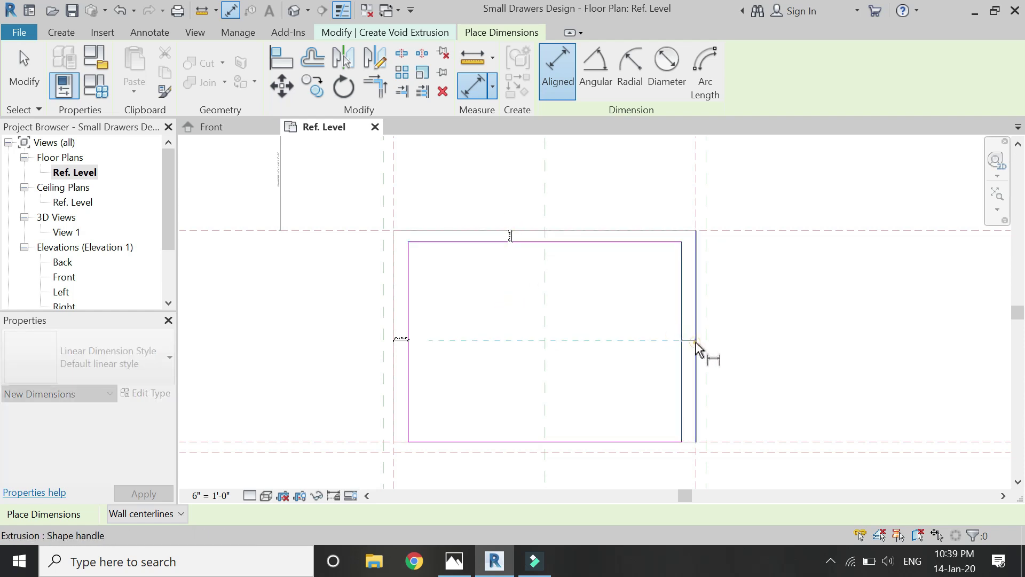
left_click(763, 351)
key("Escape")
key("Escape")
Step: Label the three offset dimensions with the sheet thickness parameter
left_click(692, 351)
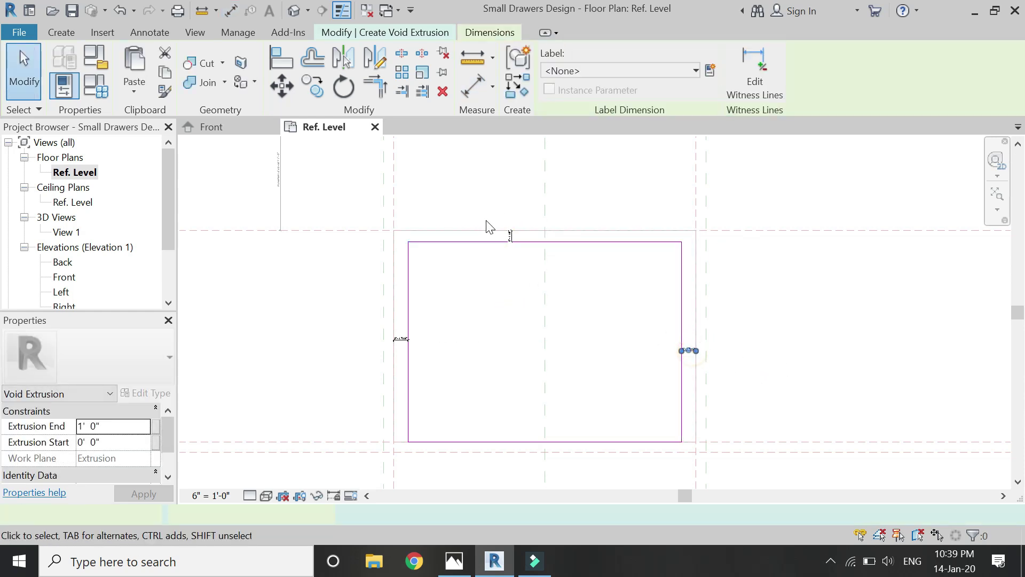
left_click(510, 235, "ctrl")
left_click(401, 339, "ctrl")
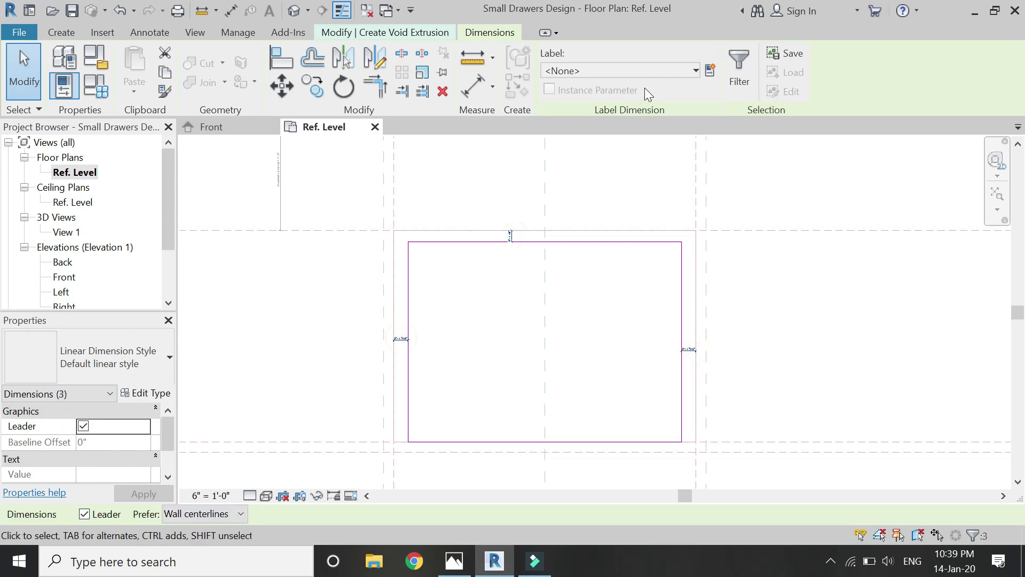
left_click(650, 71)
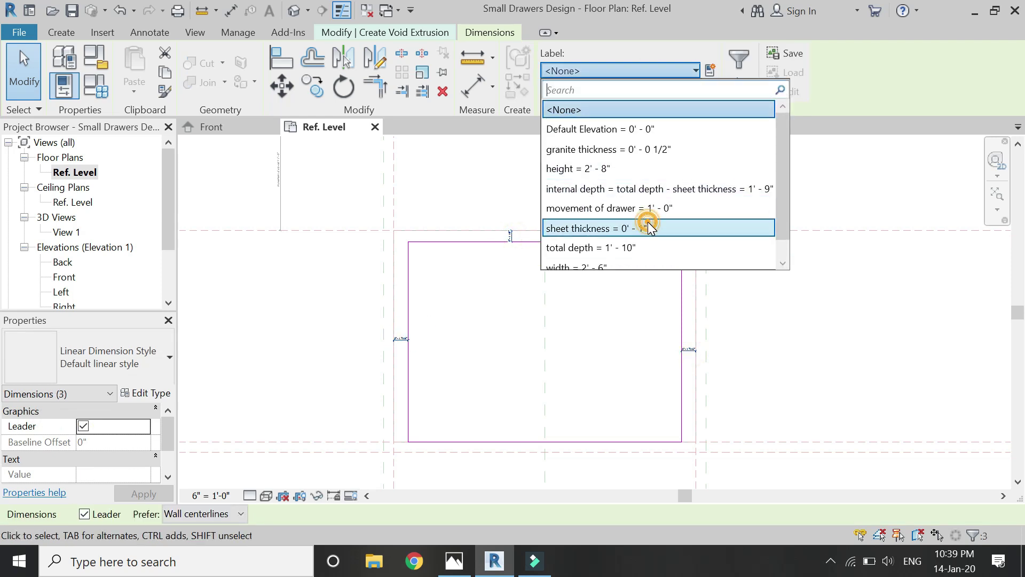
left_click(650, 226)
left_click(611, 340)
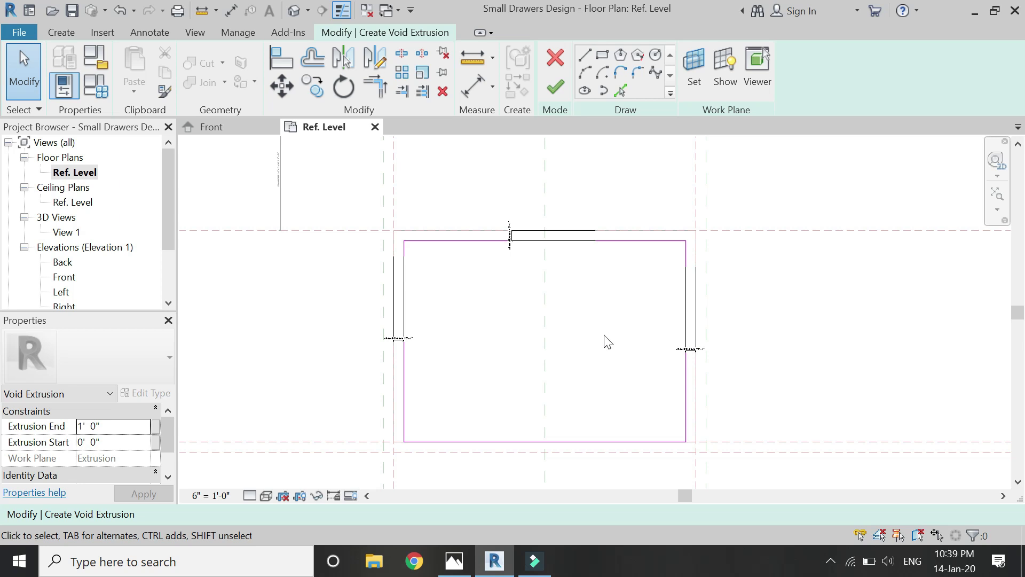
Step: Link the void's Extrusion End to sheet thickness and finish the void
left_click(155, 426)
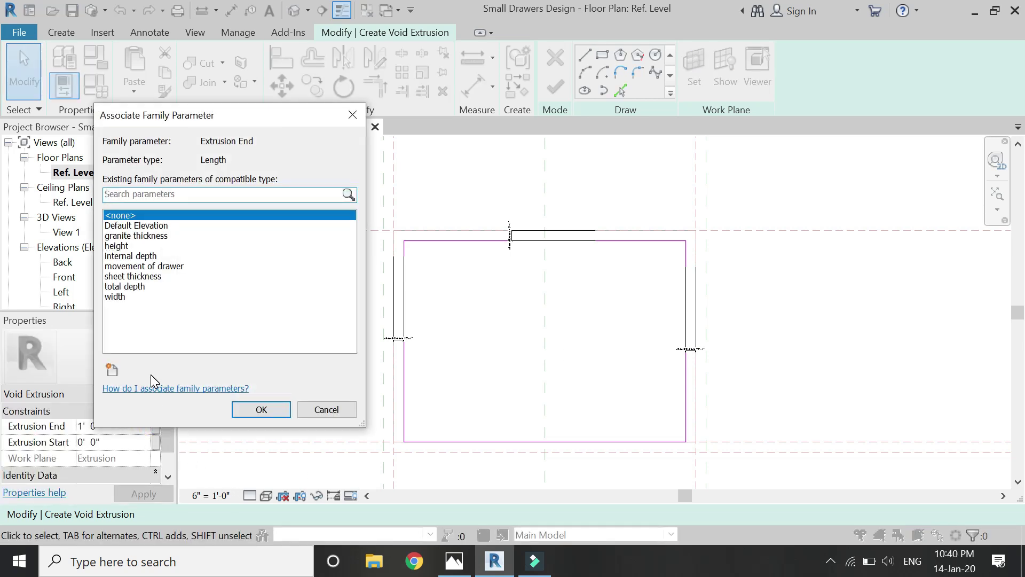
left_click(157, 278)
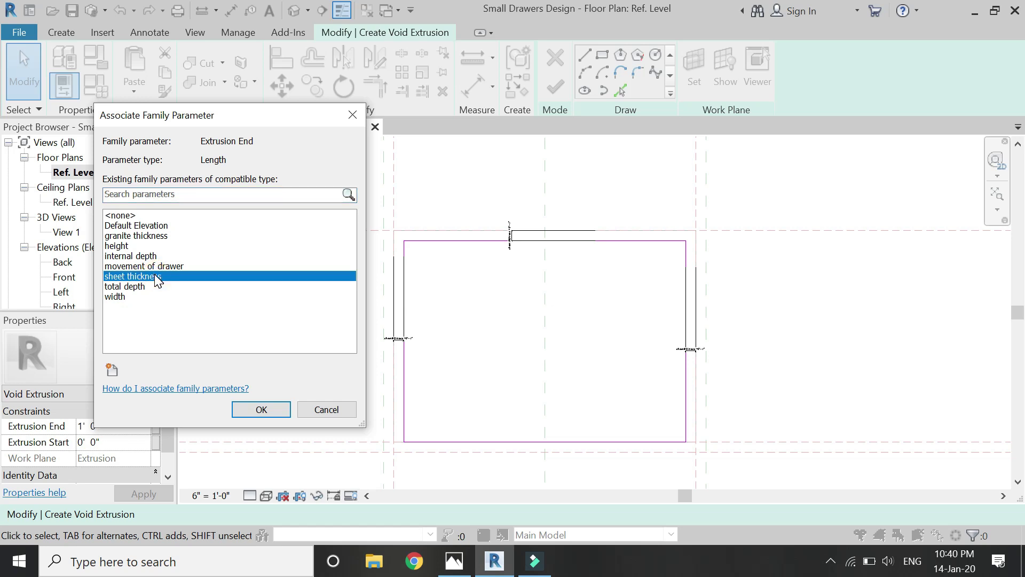
left_click(245, 409)
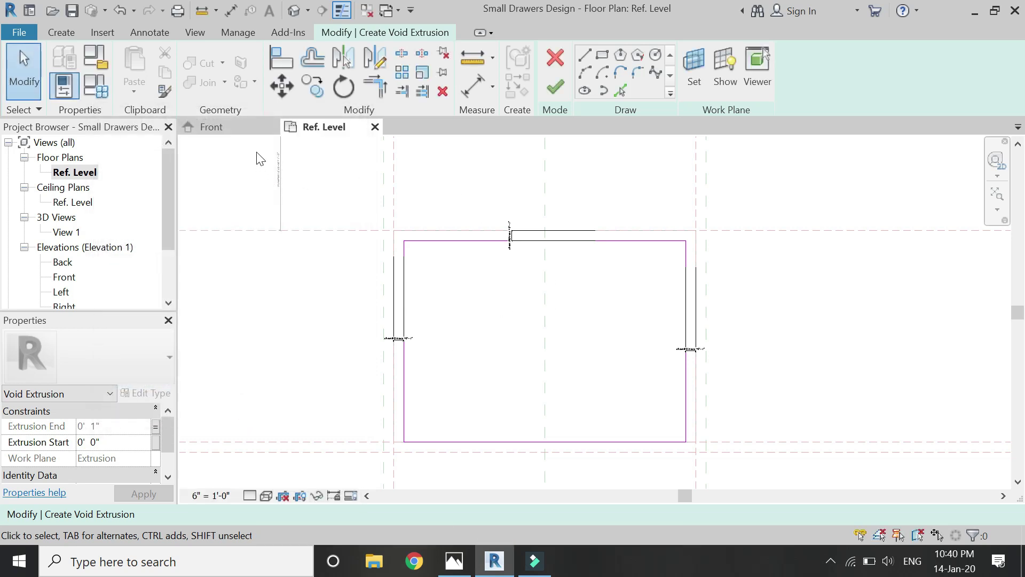
left_click(550, 89)
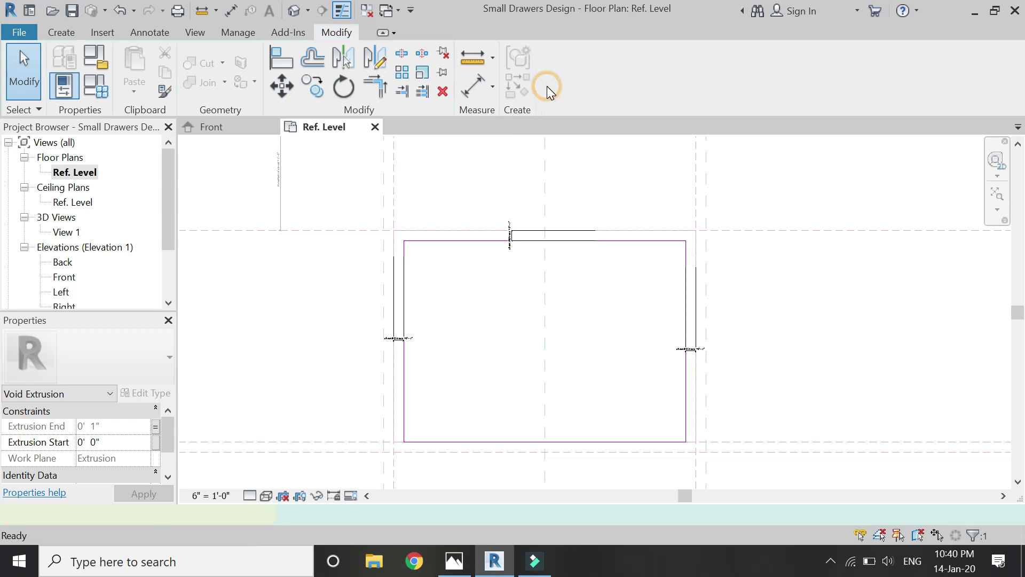
Step: In the Front elevation, dimension the three horizontal lines and make the spacing equal (EQ)
left_click(293, 12)
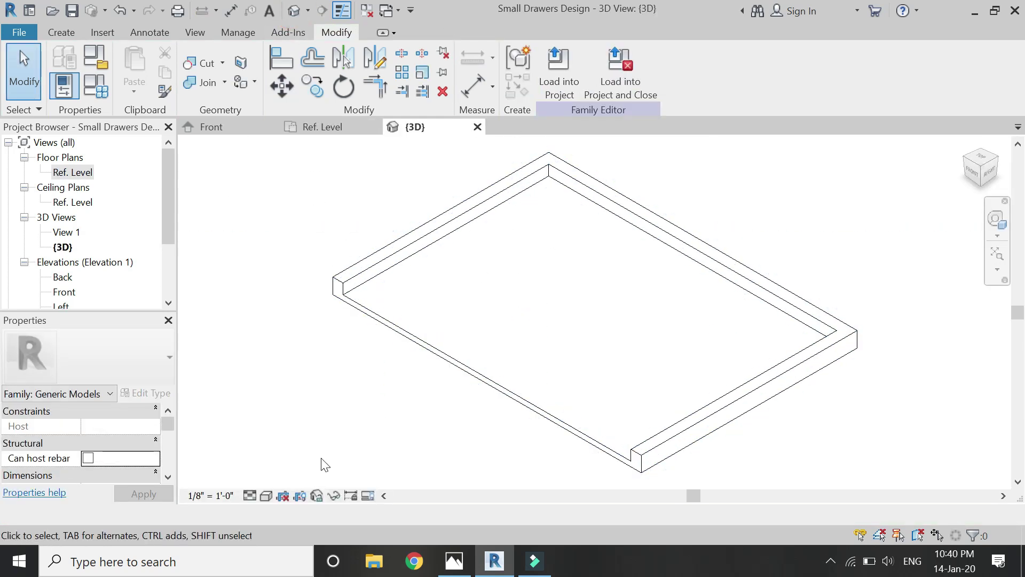
left_click(214, 127)
key("d")
key("i")
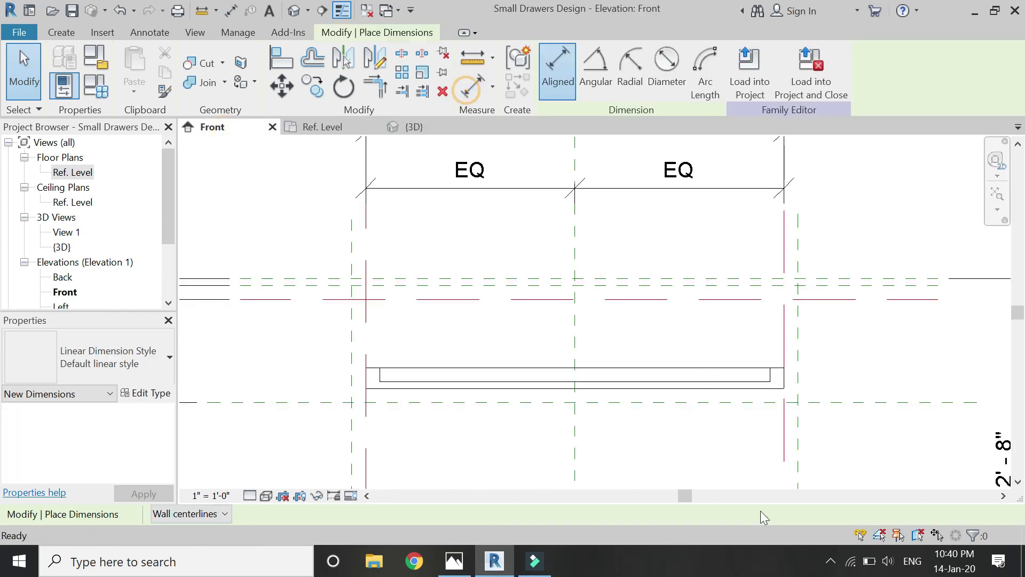
scroll(745, 401, "up", 3)
left_click(738, 336)
left_click(735, 367)
left_click(729, 383)
left_click(711, 448)
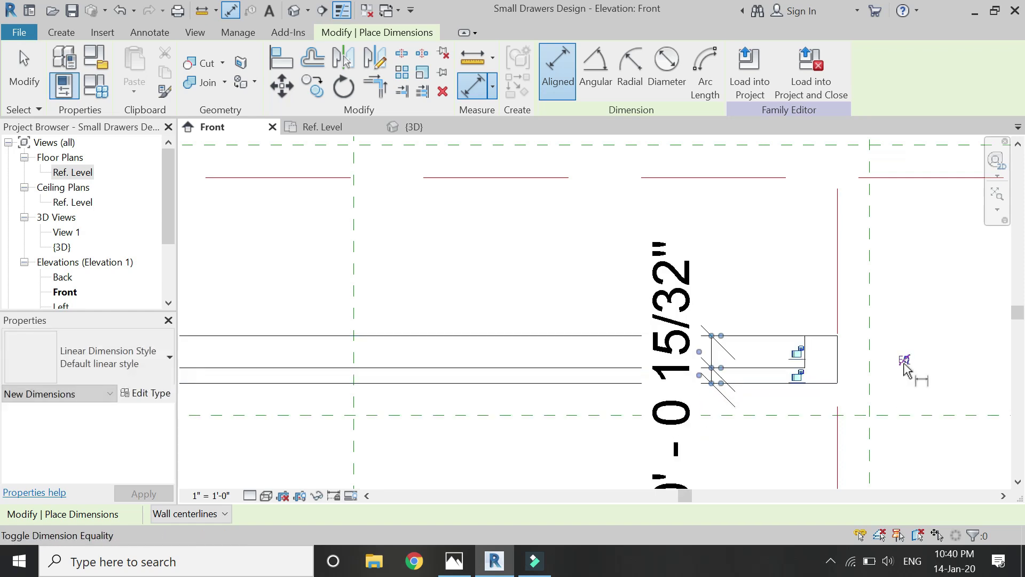
left_click(905, 359)
key("Escape")
key("Escape")
scroll(515, 270, "down", 5)
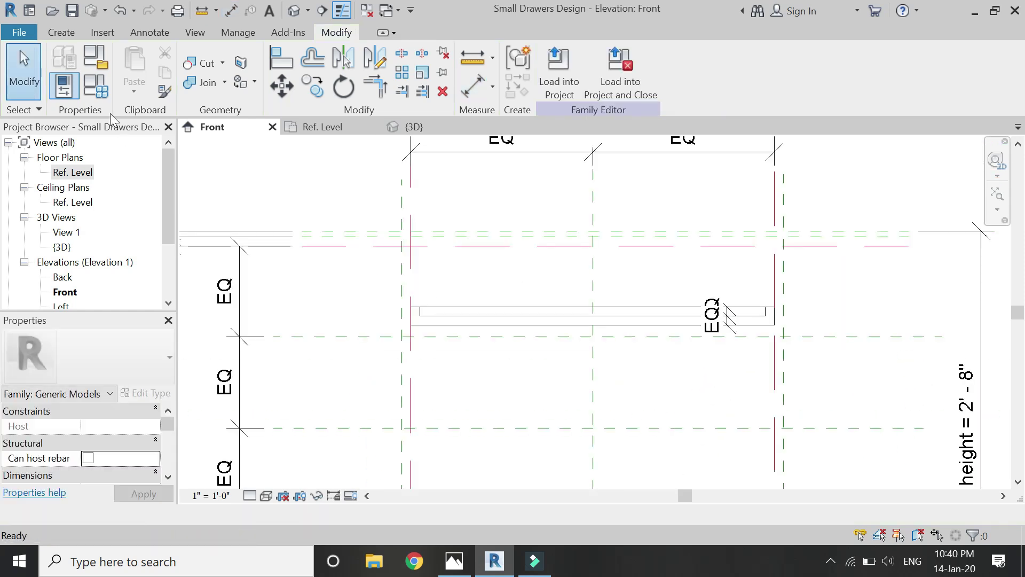
Step: Flex sheet thickness to 1" in Family Types and accept the change
left_click(101, 89)
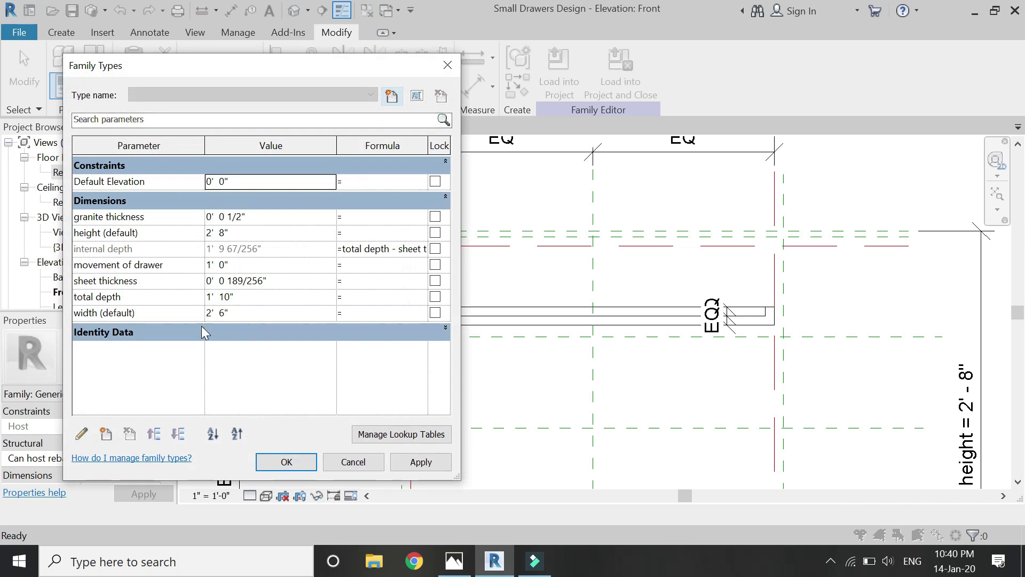
left_click(270, 281)
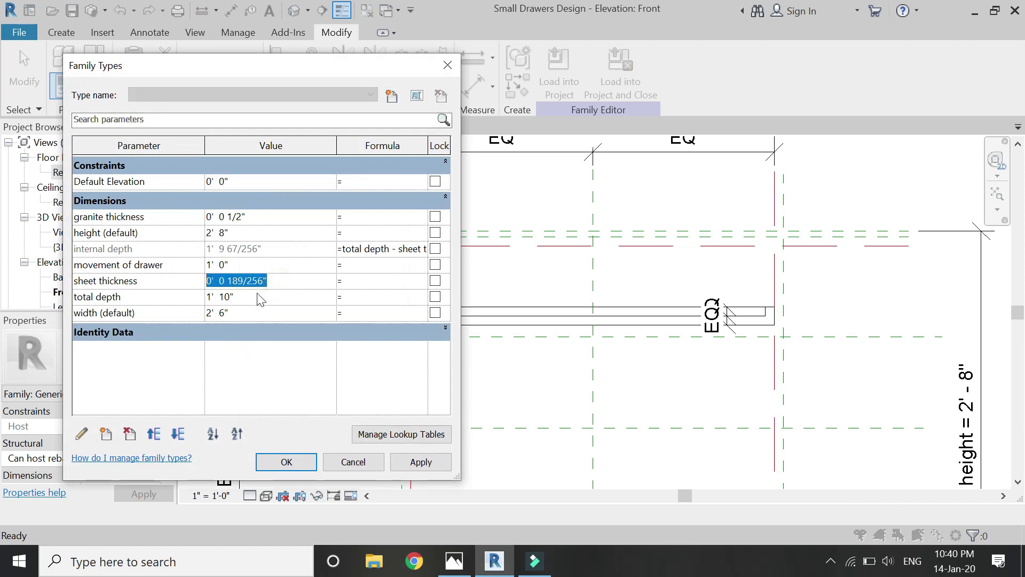
type("1")
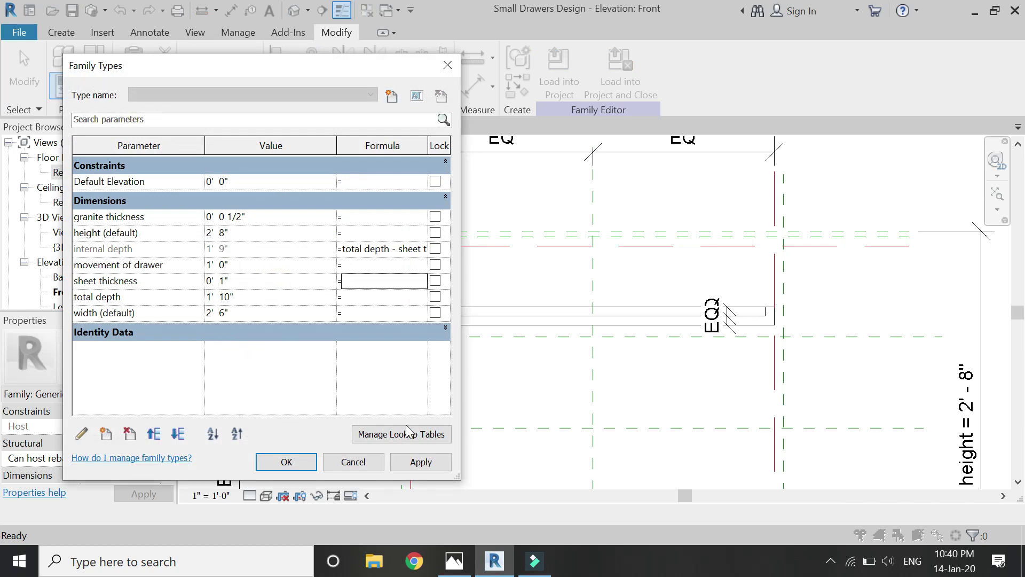
left_click(420, 463)
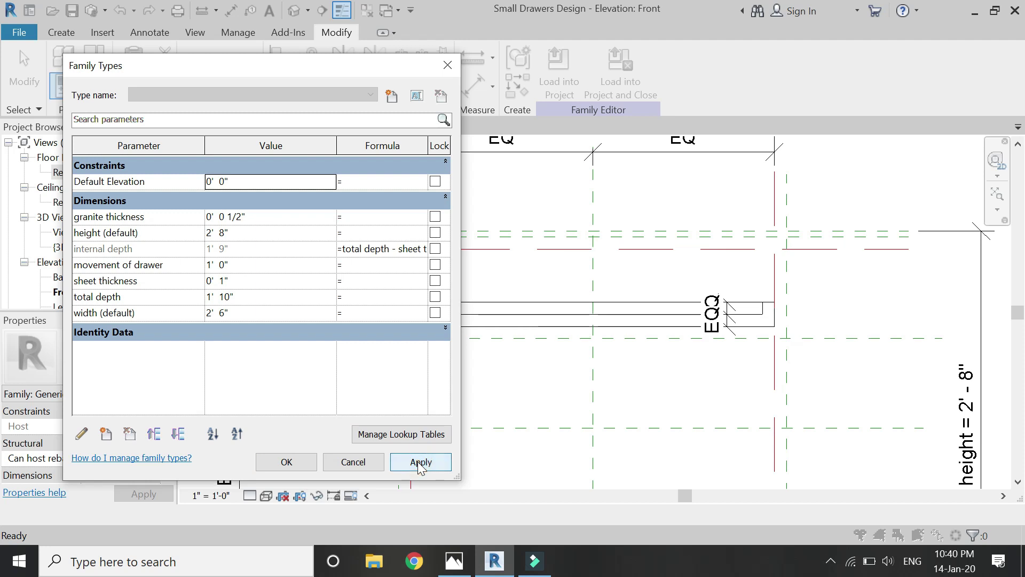
left_click(286, 462)
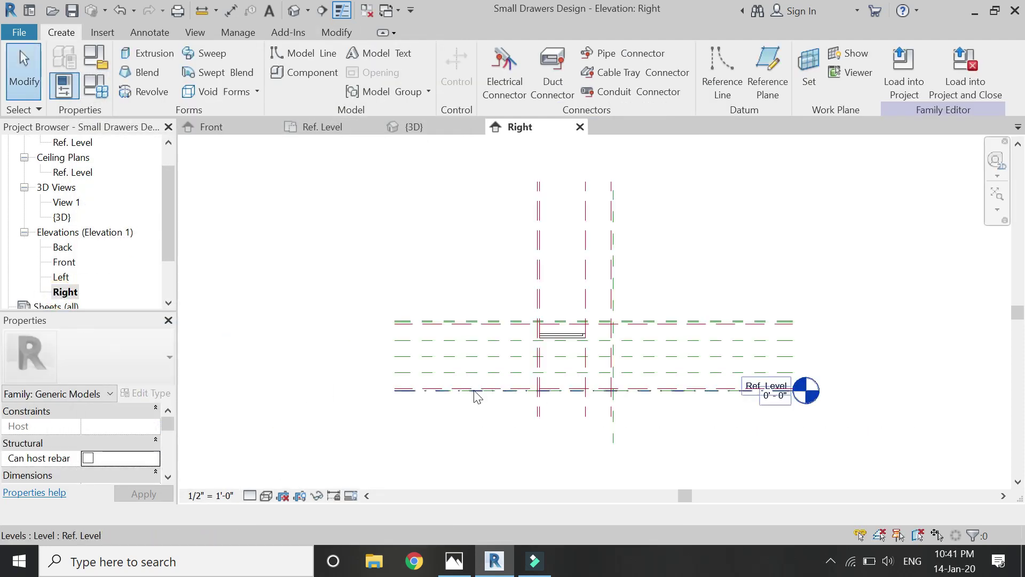
scroll(477, 397, "up", 6)
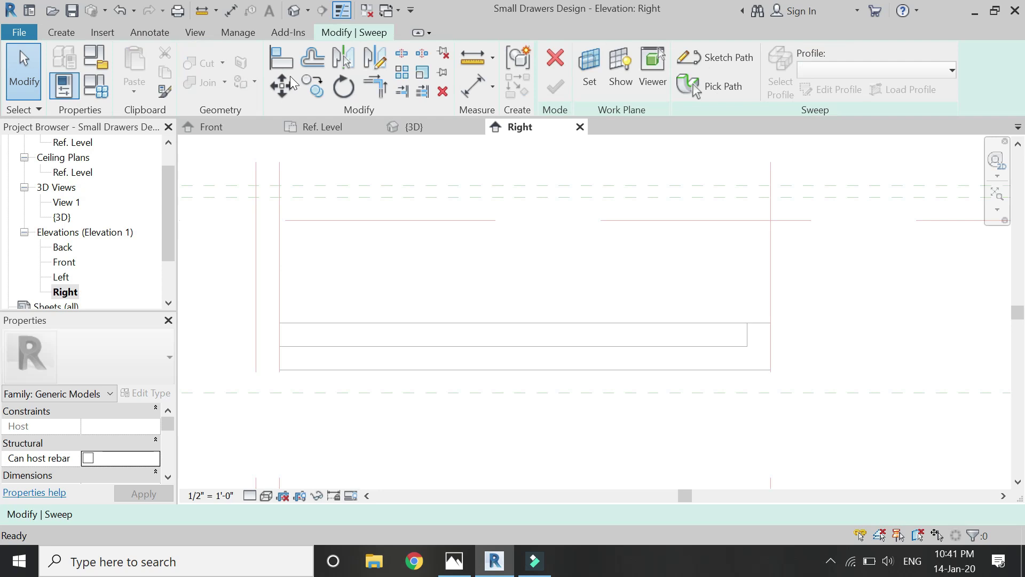
Step: Start sketching the sweep path with the drawer's front face as work plane
left_click(418, 128)
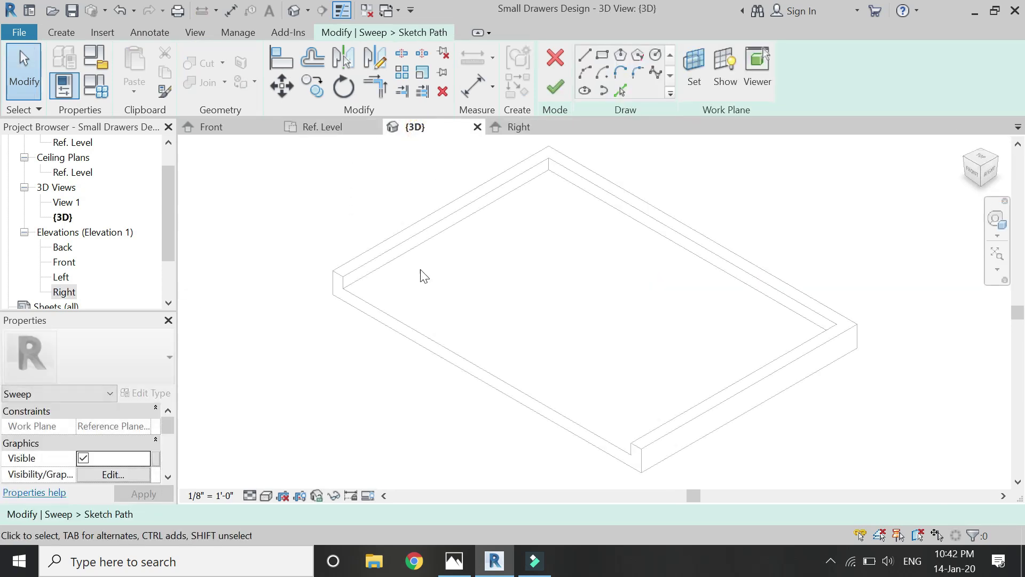
scroll(484, 299, "down", 2)
left_click(695, 72)
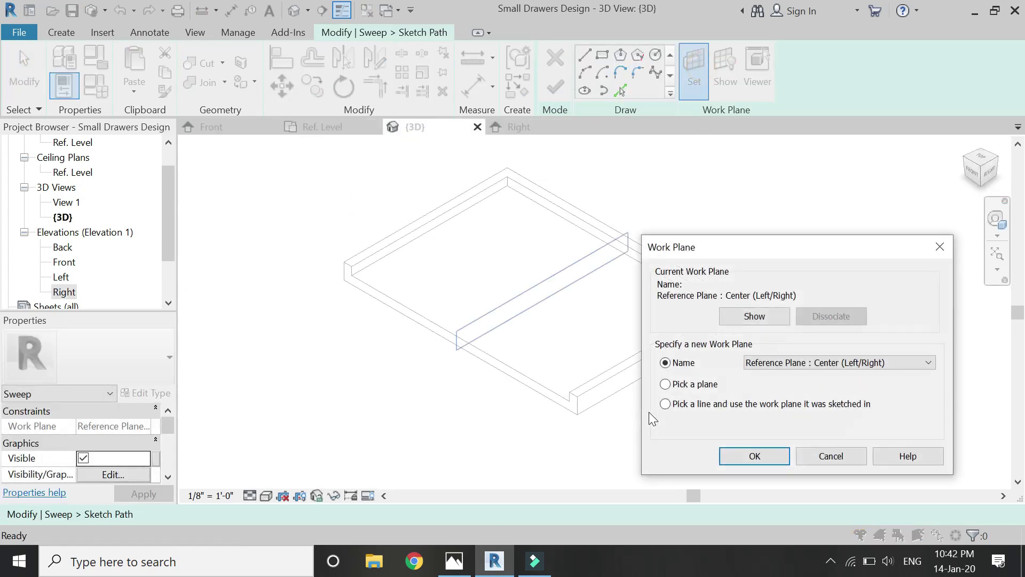
left_click(727, 460)
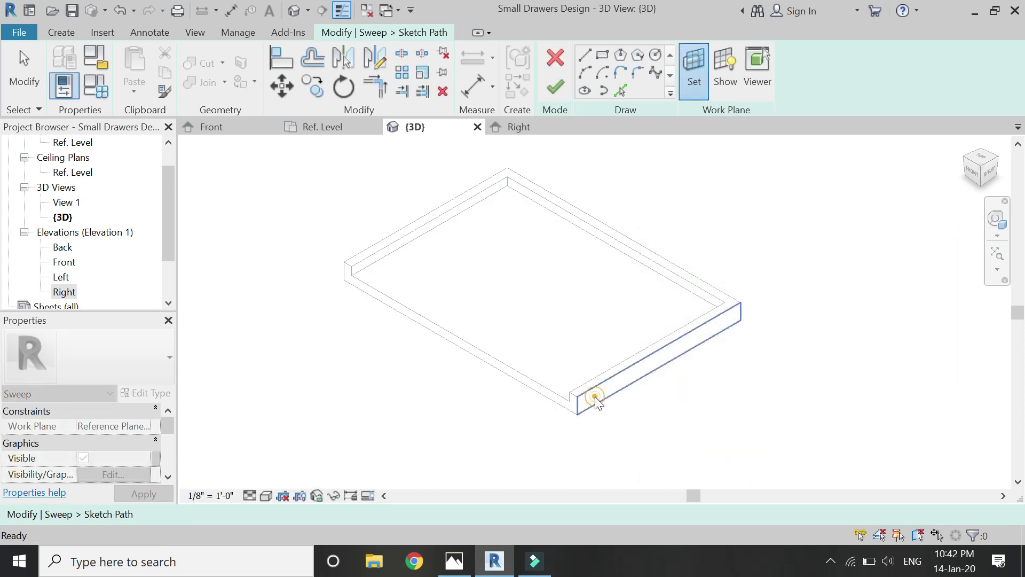
left_click(595, 397)
Step: In Right elevation, draw the inverted-U path lines up, across and down over the drawer
left_click(513, 129)
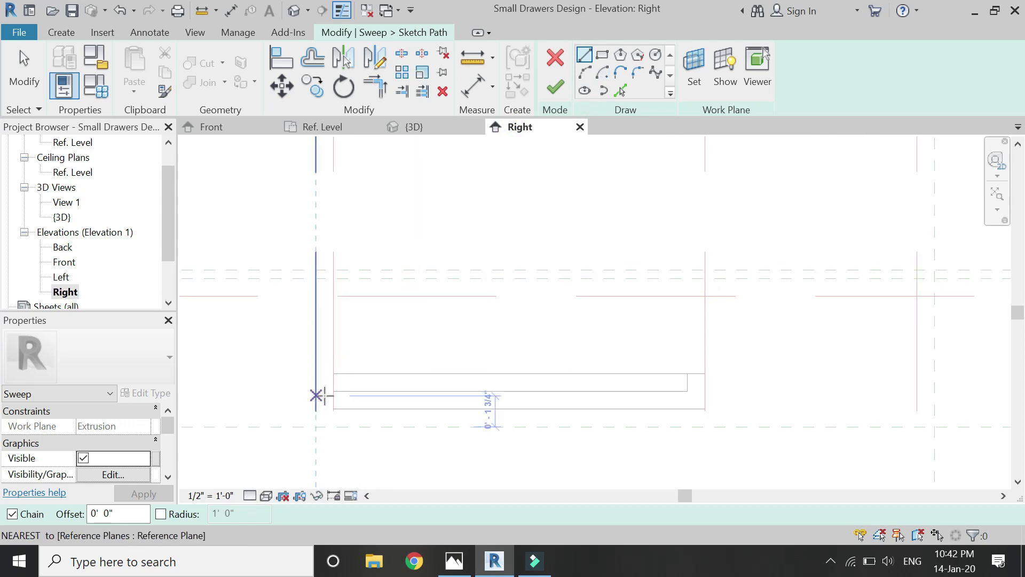
left_click(365, 372)
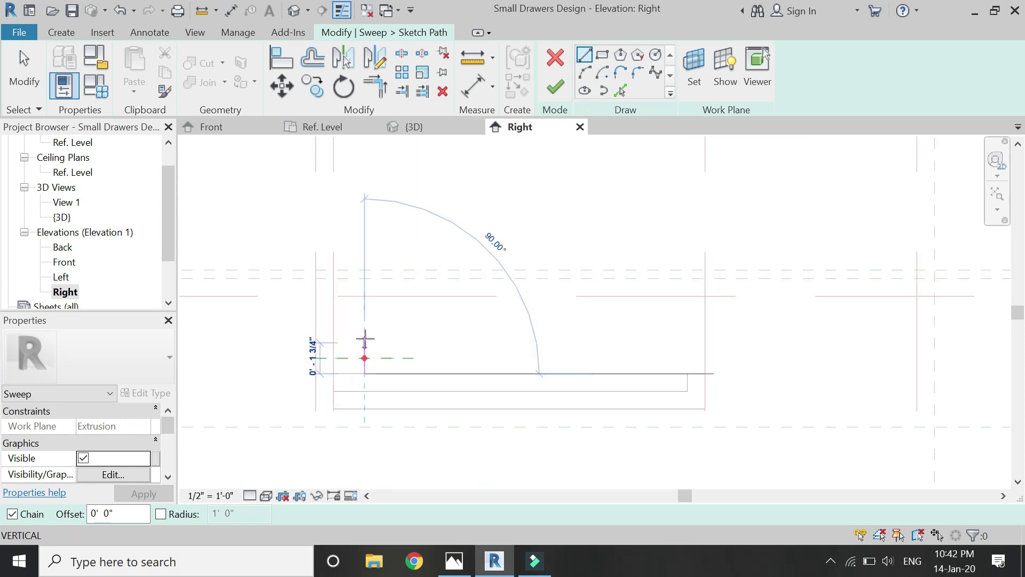
left_click(365, 338)
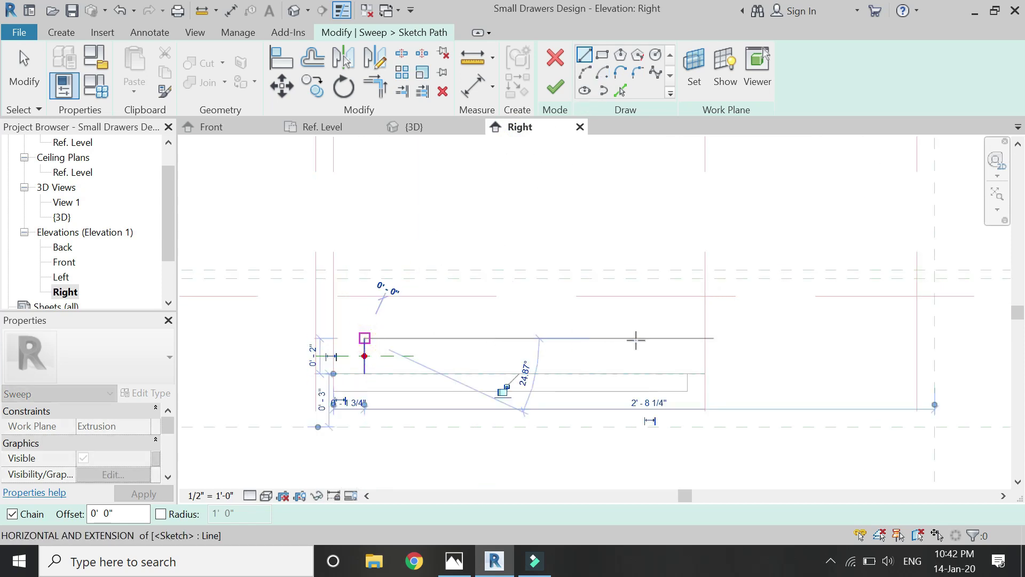
left_click(673, 338)
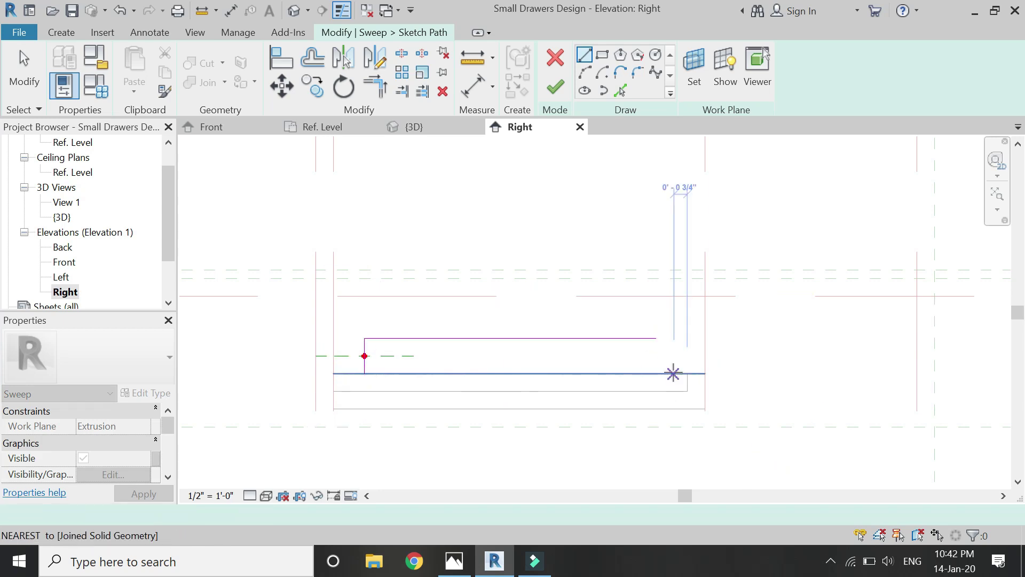
left_click(669, 338)
key("Escape")
key("Escape")
Step: Round the path's left top corner with a fillet arc
left_click(611, 339)
left_click(586, 73)
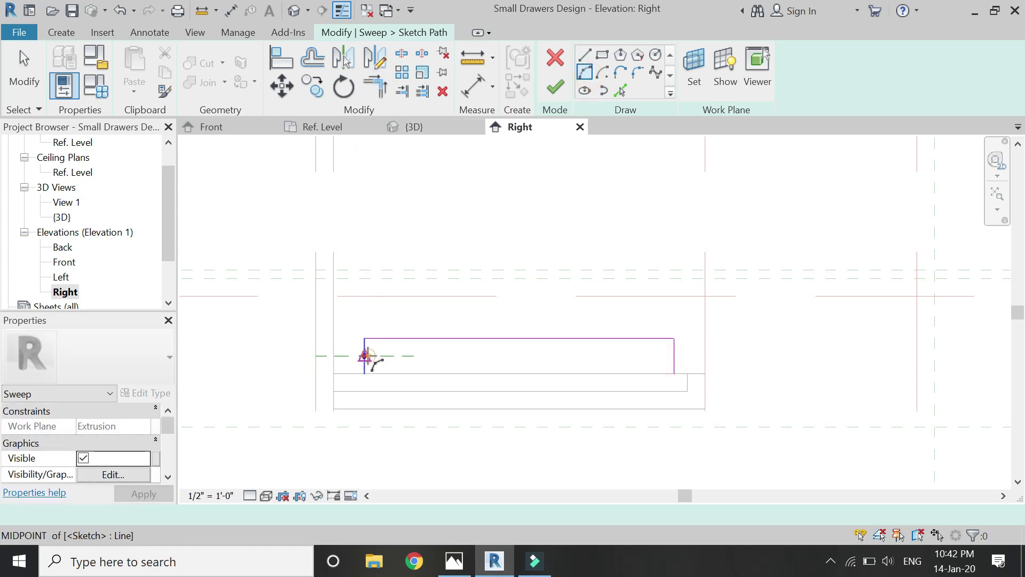
left_click(365, 355)
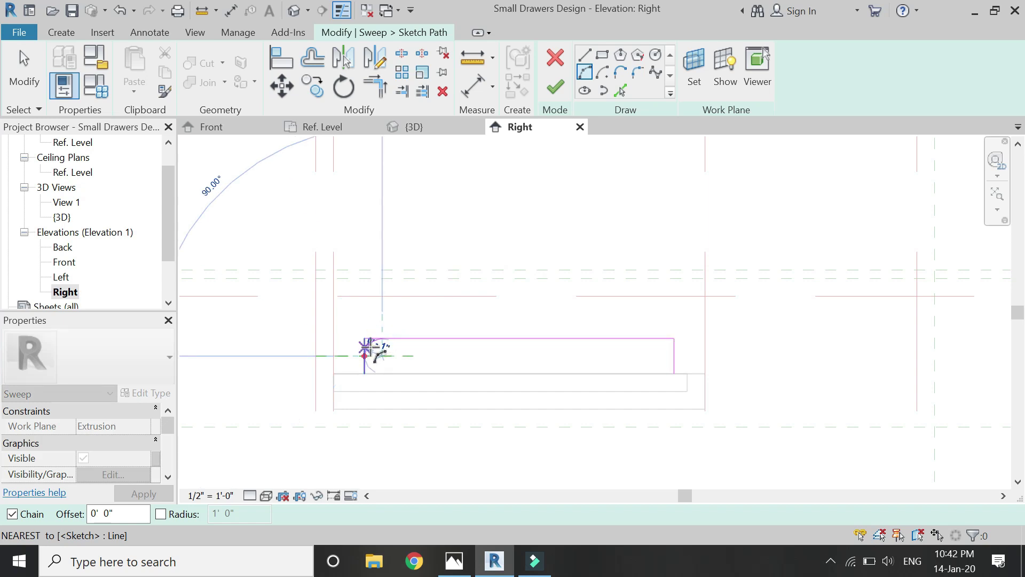
left_click(376, 353)
scroll(376, 349, "up", 1)
scroll(374, 350, "up", 2)
scroll(367, 343, "down", 1)
scroll(363, 348, "up", 1)
Step: Mirror the fillet arc about the top line's midpoint onto the right top corner
left_click(362, 342)
key("Escape")
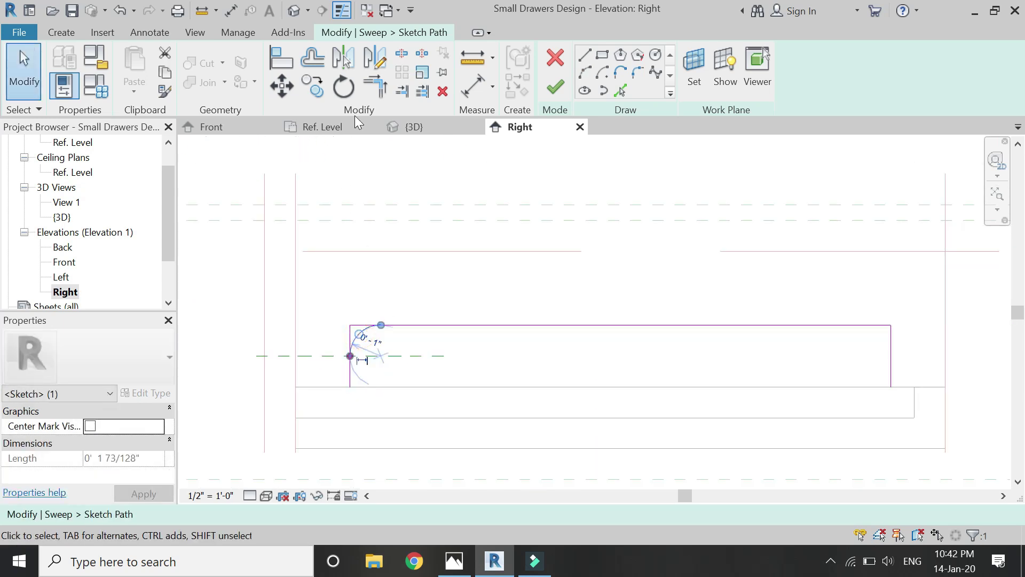
key("d")
key("m")
left_click(624, 334)
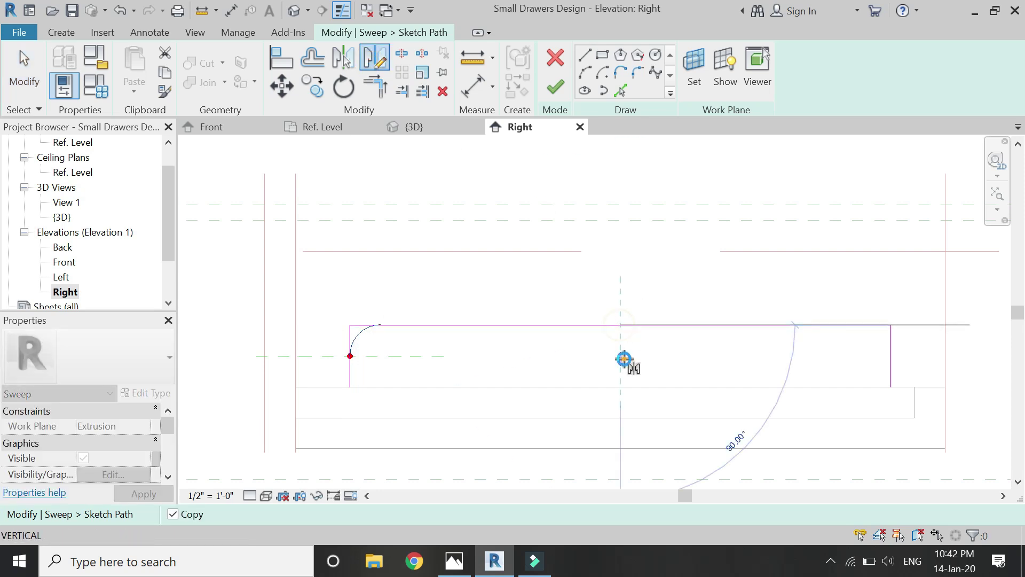
left_click(732, 439)
Step: Trim the path lines to meet both arcs, then go to the Ref. Level plan
left_click(378, 97)
scroll(396, 342, "up", 2)
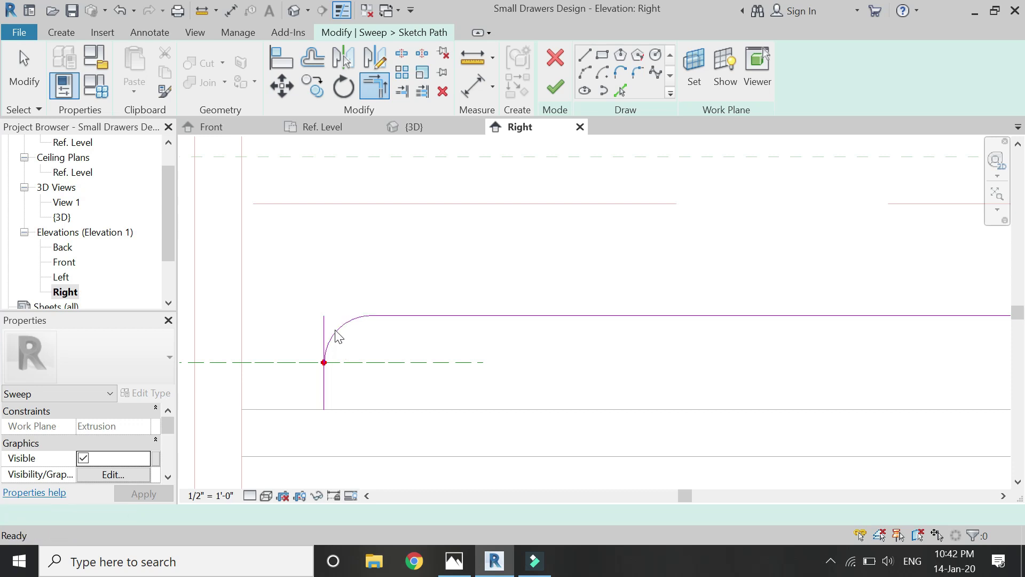
key("Escape")
left_click(339, 330)
left_click(324, 389)
scroll(298, 350, "down", 2)
scroll(773, 344, "up", 1)
left_click(748, 331)
left_click(779, 344)
scroll(774, 367, "down", 3)
key("Escape")
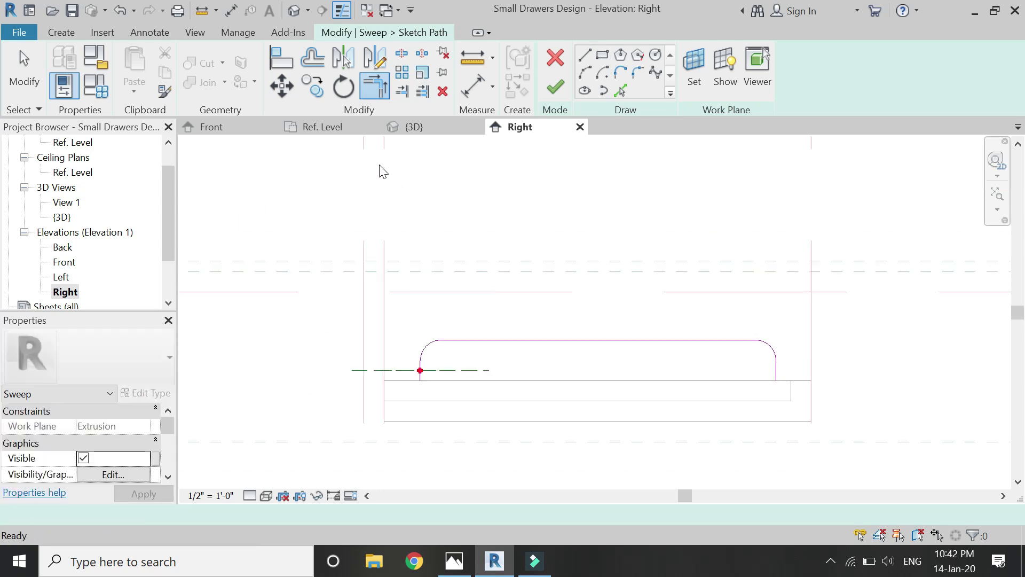
left_click(346, 129)
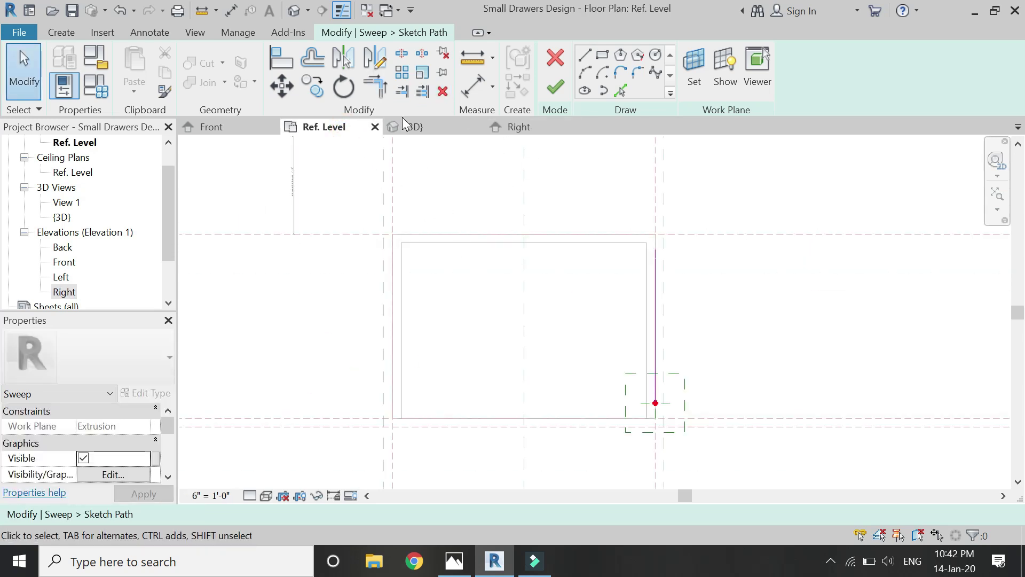
Step: Dimension the sweep path's endpoint to the nearby reference planes, including the 0' - 1 3/4" offset
left_click(471, 87)
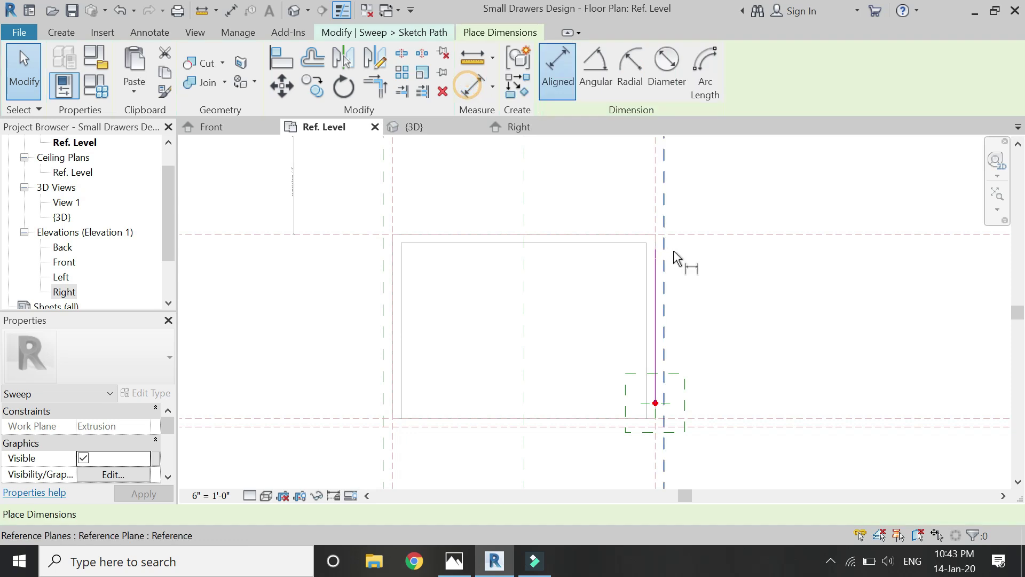
scroll(670, 251, "up", 4)
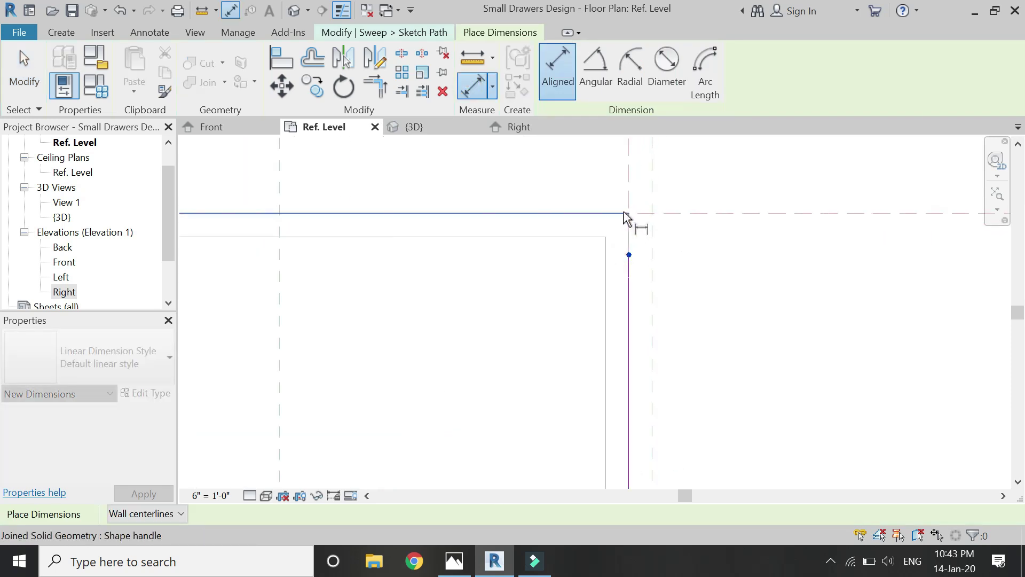
left_click(625, 214)
left_click(669, 246)
scroll(587, 200, "down", 4)
scroll(652, 238, "down", 1)
scroll(618, 372, "up", 4)
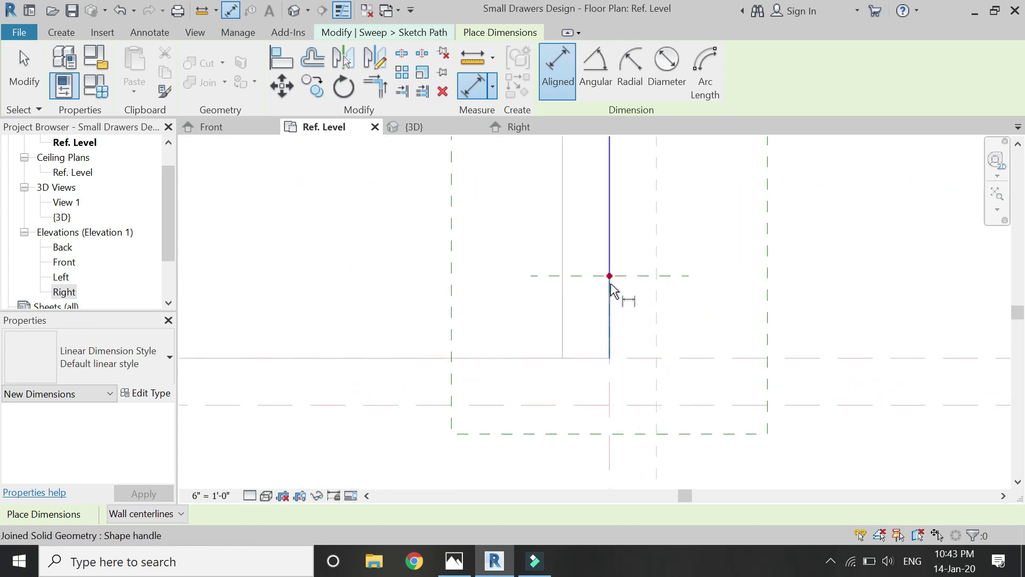
left_click(609, 275)
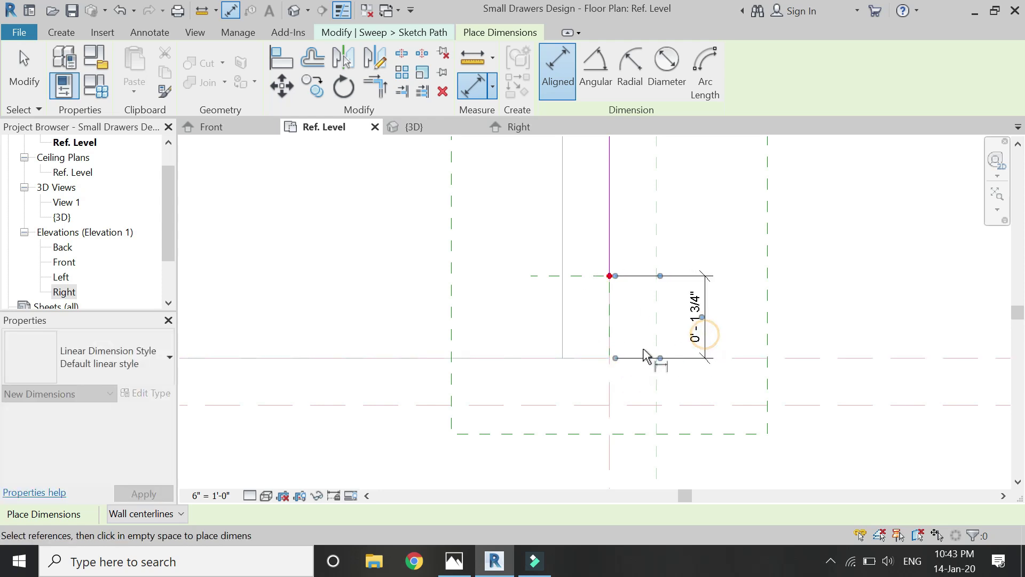
left_click(697, 342)
scroll(649, 353, "down", 4)
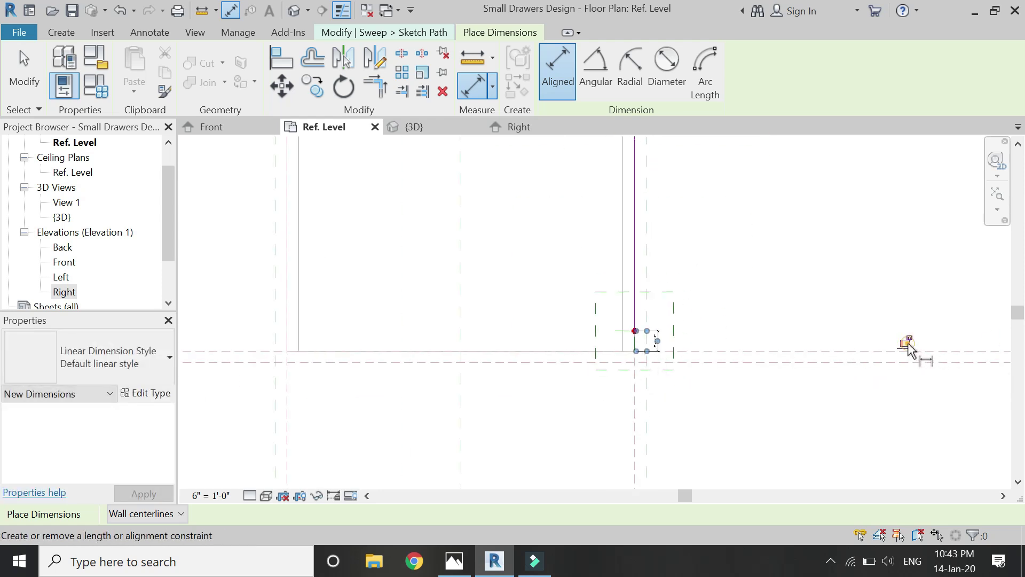
scroll(614, 369, "up", 2)
key("Escape")
key("Escape")
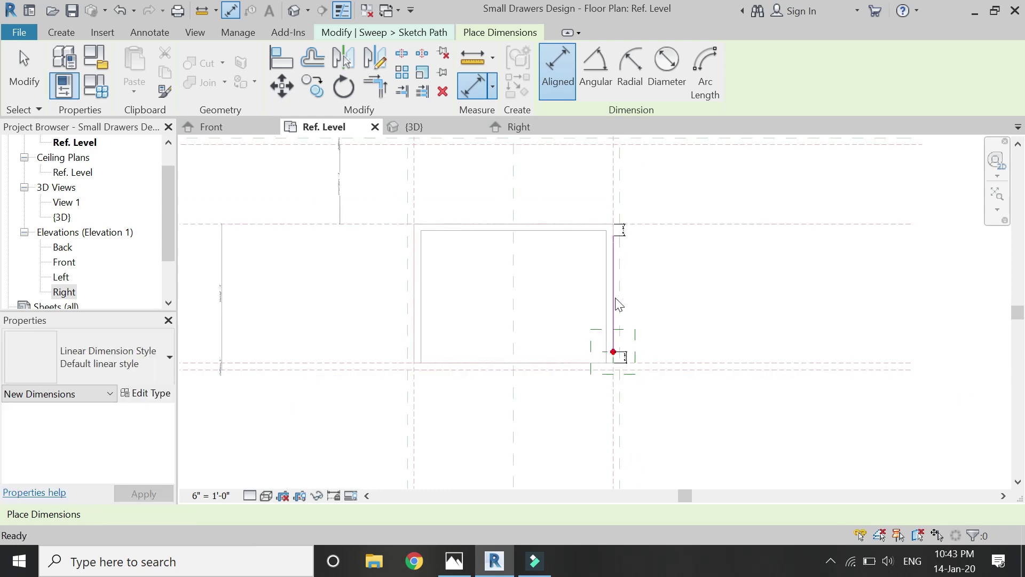
Step: Finish the path and sketch a small circle profile centred on a helper line
left_click(555, 89)
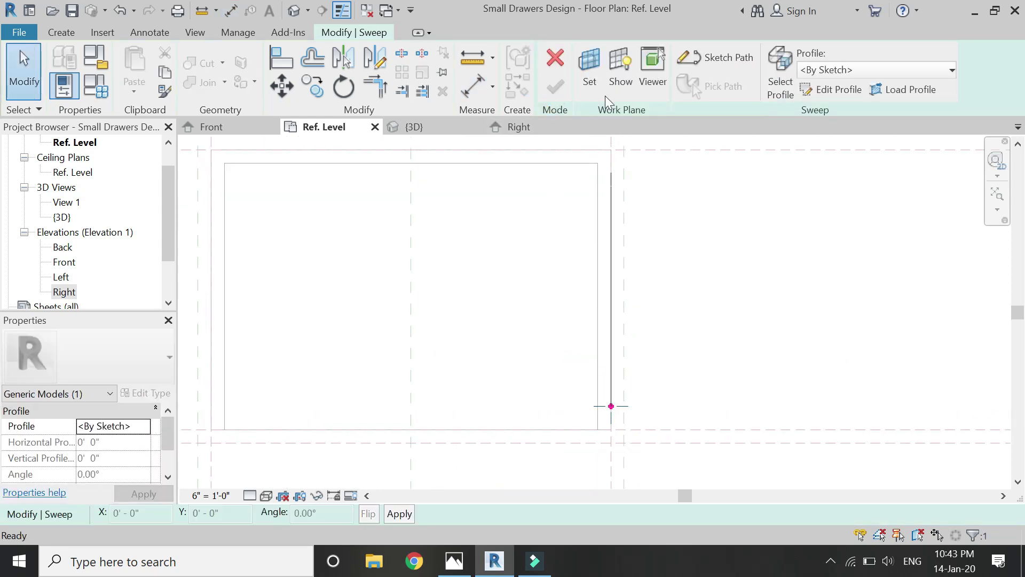
left_click(811, 91)
scroll(584, 389, "up", 3)
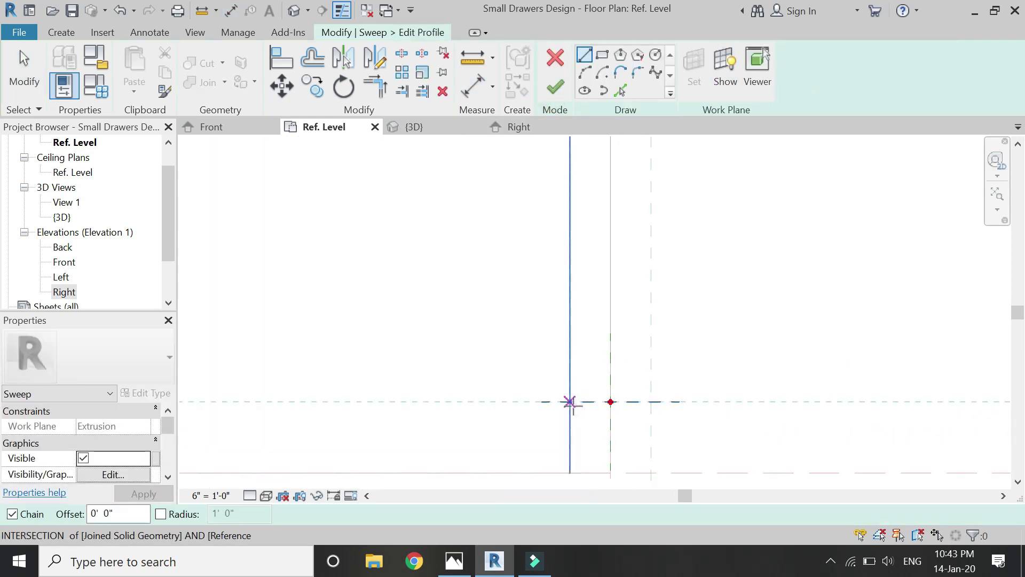
left_click(569, 401)
left_click(611, 401)
left_click(651, 402)
left_click(655, 55)
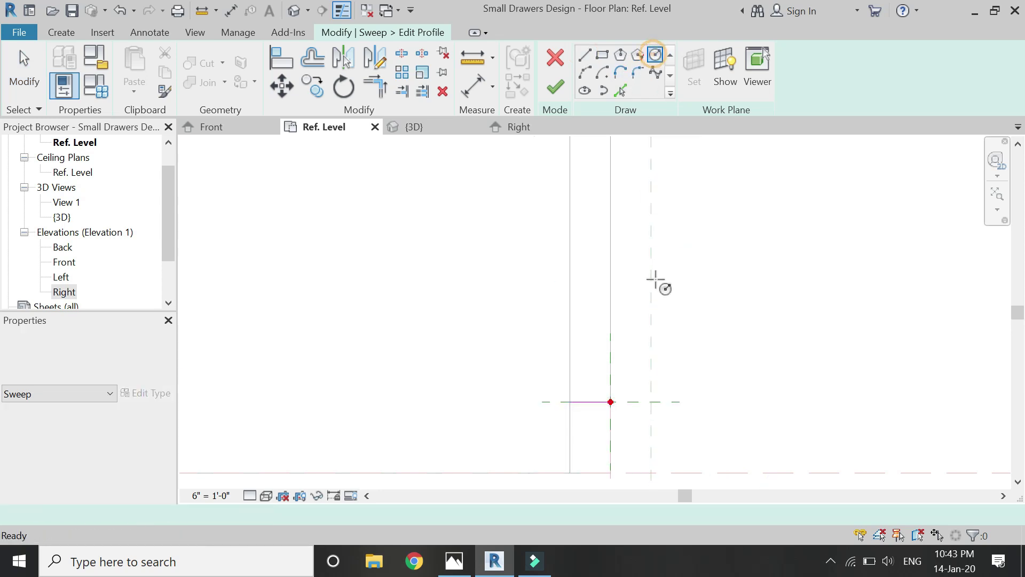
left_click(590, 401)
left_click(589, 412)
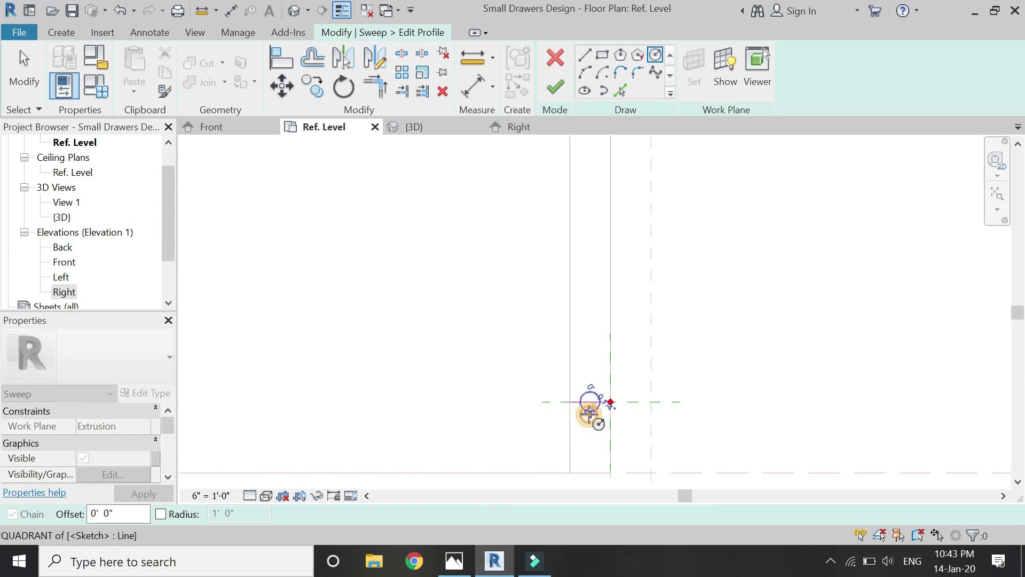
key("Escape")
key("Escape")
Step: Delete the helper line, then finish both the profile and the sweep
scroll(584, 414, "up", 2)
left_click(567, 392)
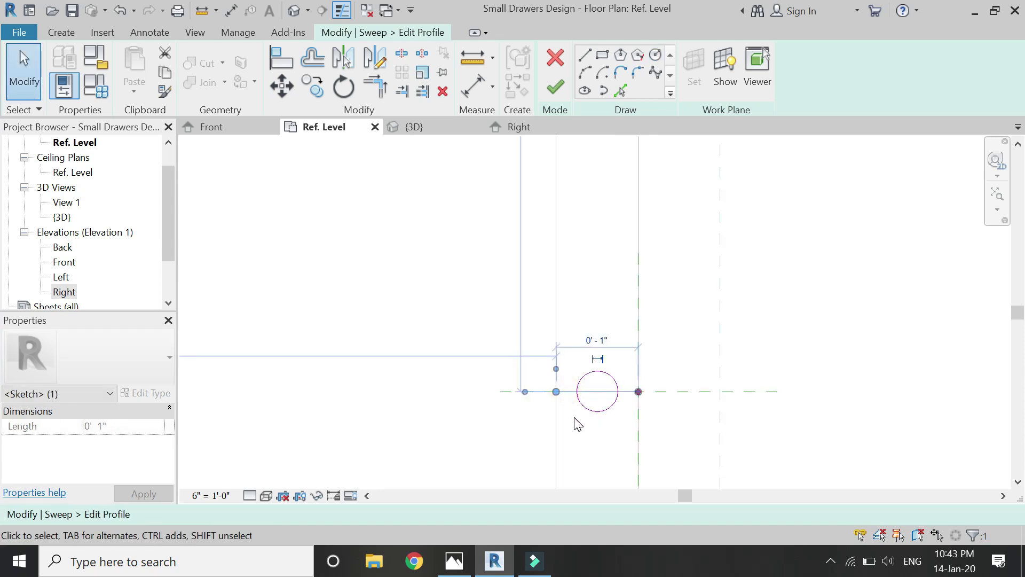
key("Delete")
left_click(556, 91)
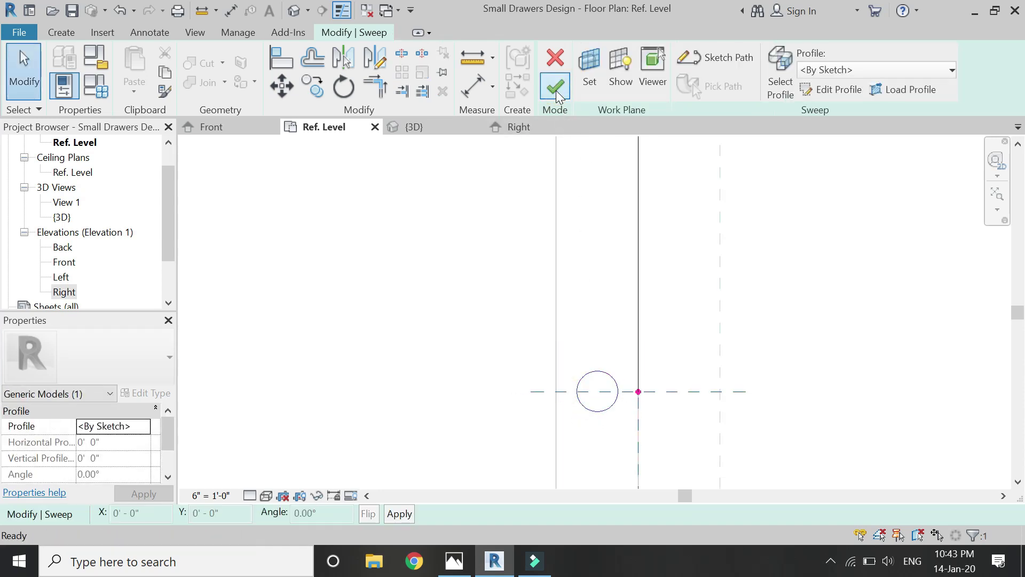
left_click(556, 91)
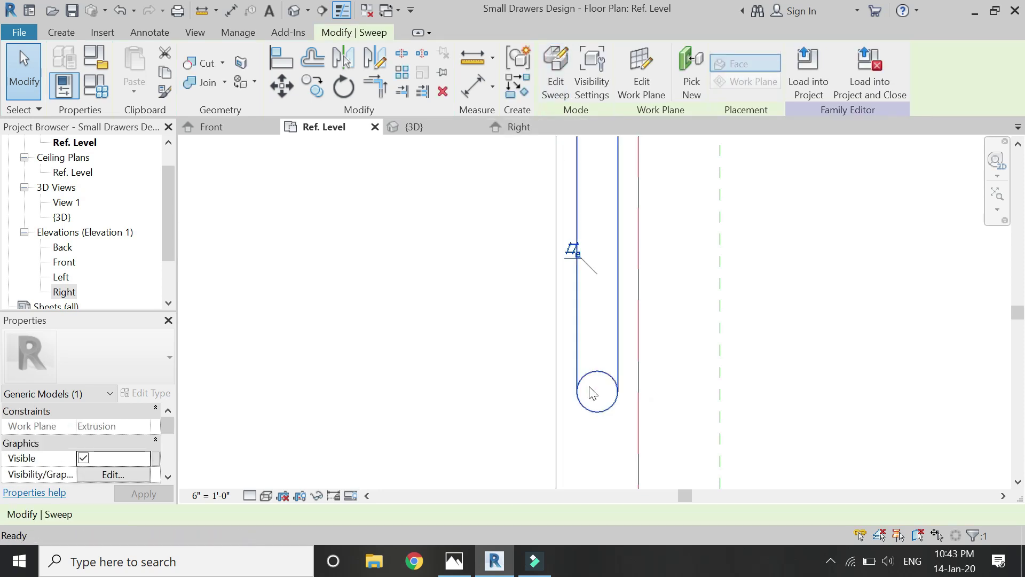
Step: View the rounded rail in a front-left isometric 3D view
key("Escape")
scroll(563, 394, "down", 4)
left_click(436, 135)
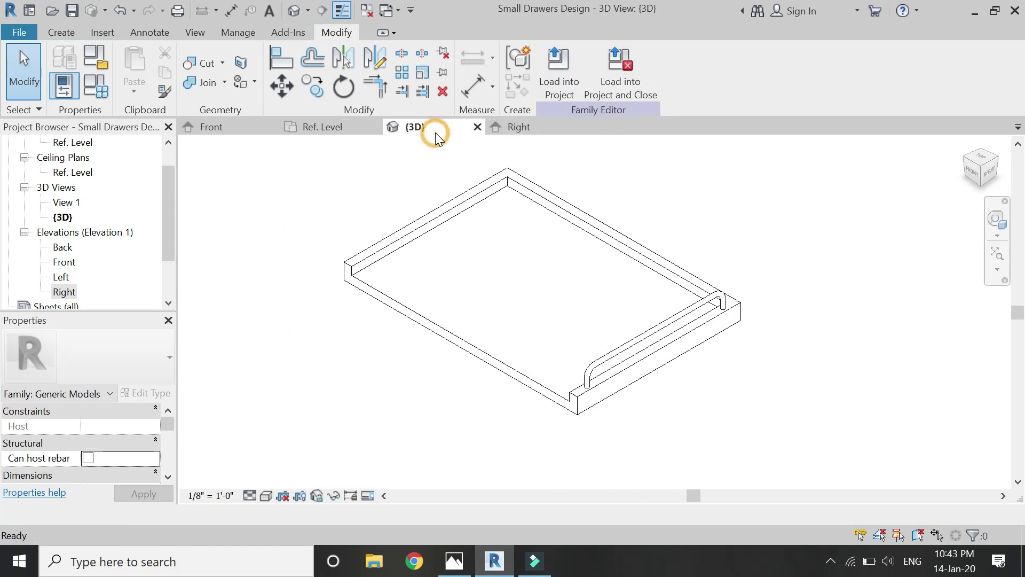
left_click(970, 163)
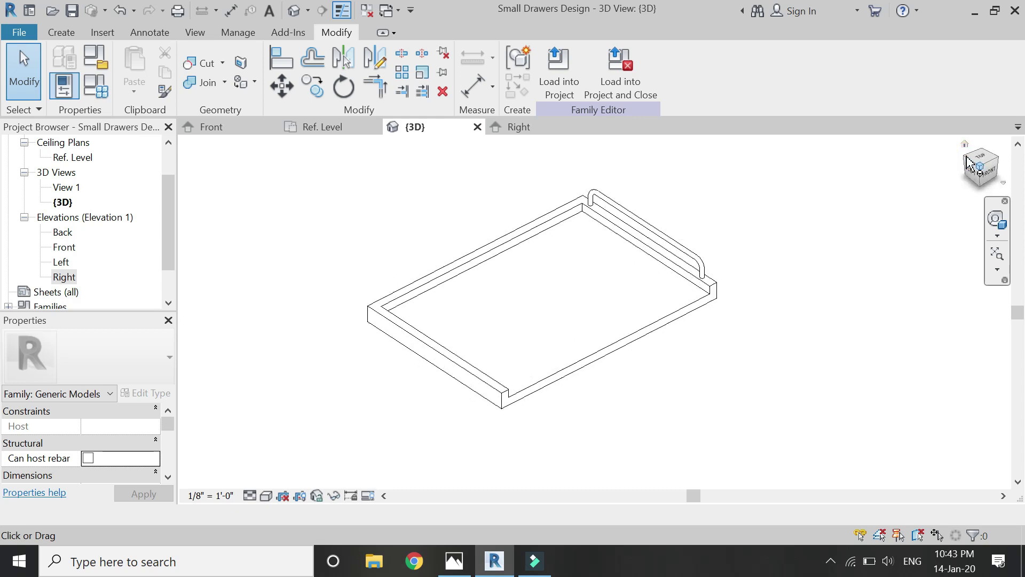
Step: Start a new sweep path and set its work plane by picking the drawer face
left_click(74, 35)
left_click(201, 54)
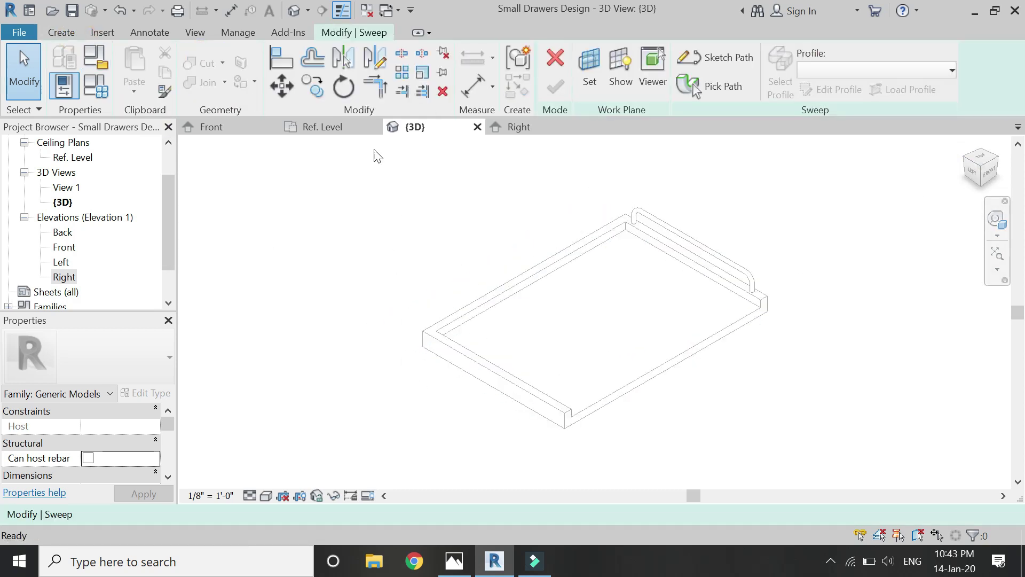
left_click(719, 59)
left_click(693, 78)
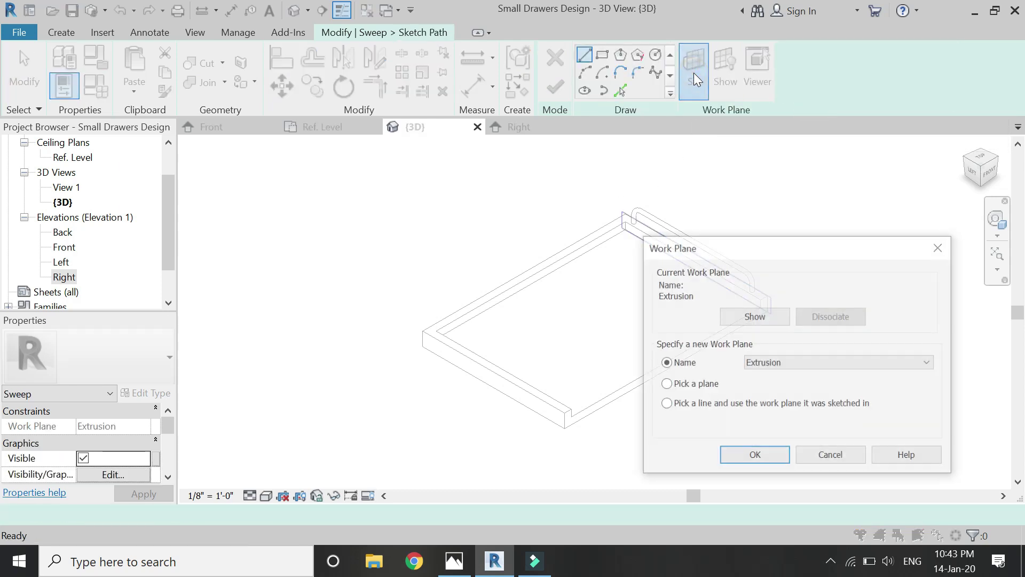
left_click(732, 459)
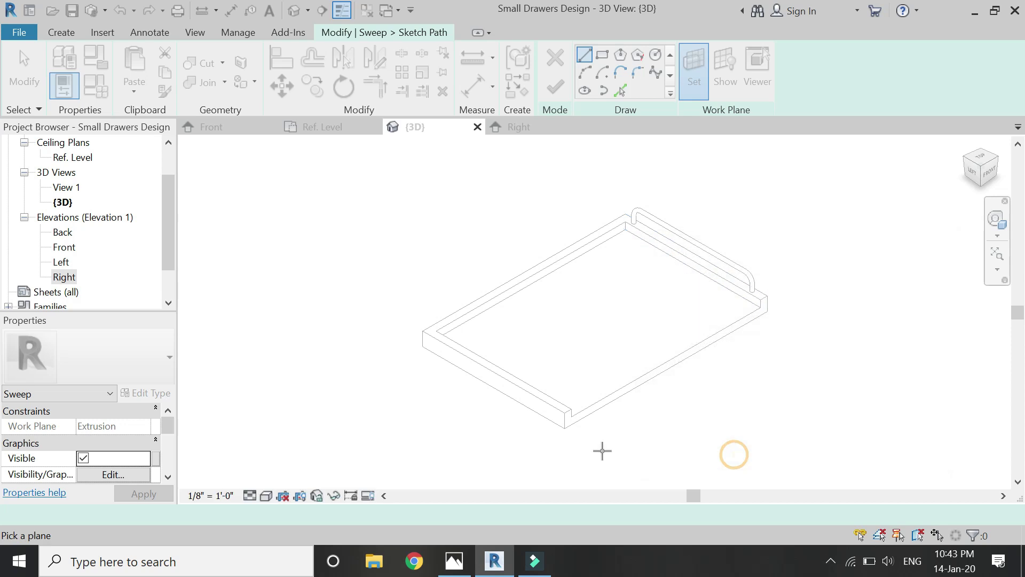
left_click(551, 418)
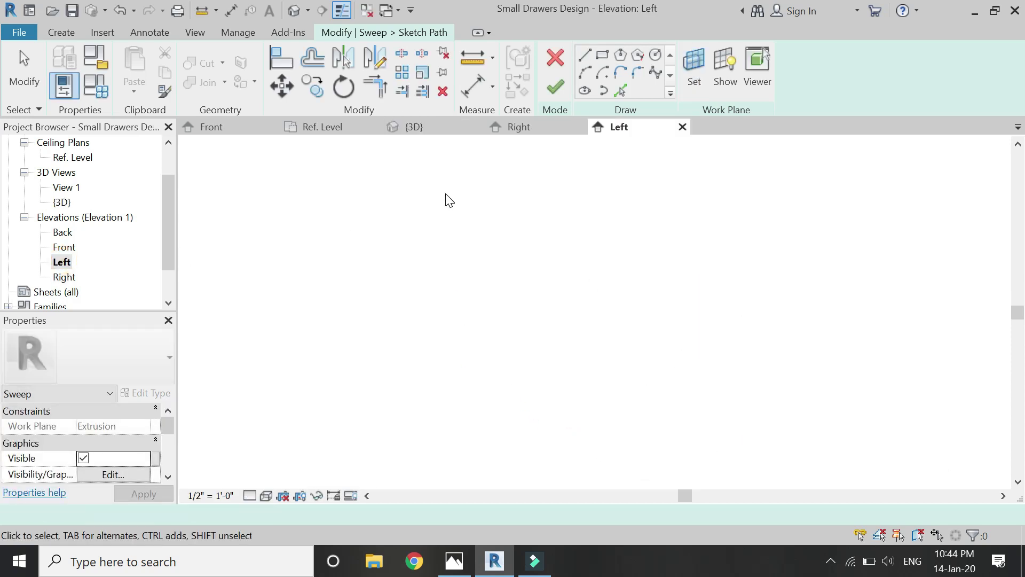
scroll(655, 339, "up", 4)
scroll(527, 328, "up", 2)
Step: Draw the straight path lines: two vertical sides and the top edge across the handle
left_click(585, 55)
scroll(369, 342, "up", 3)
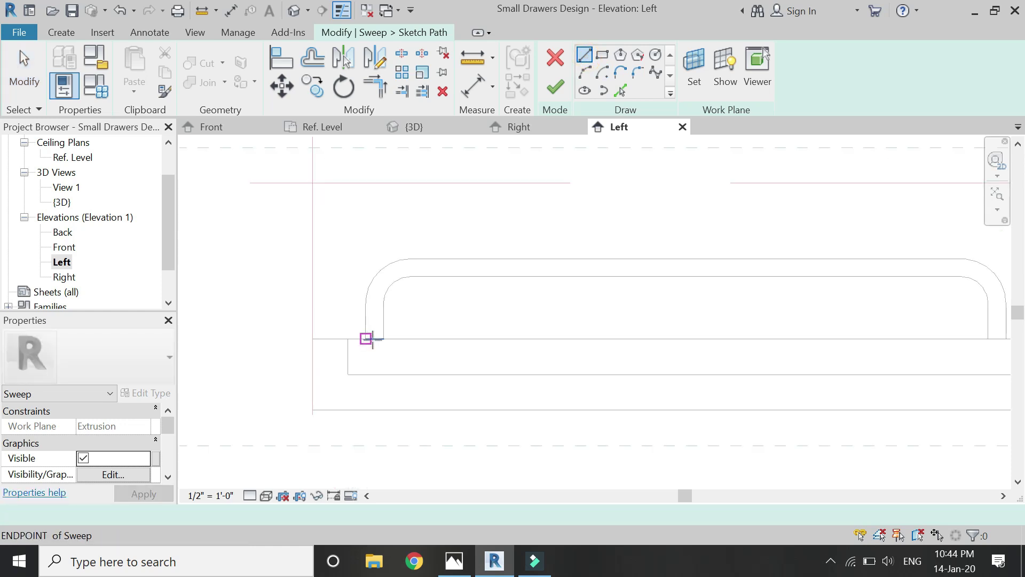
left_click(375, 339)
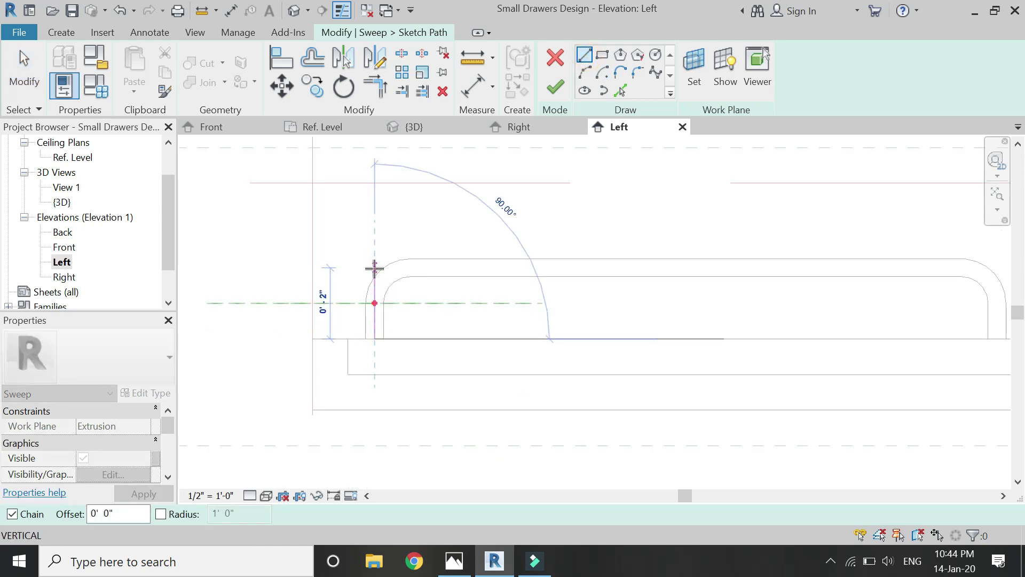
left_click(374, 268)
scroll(627, 277, "down", 1)
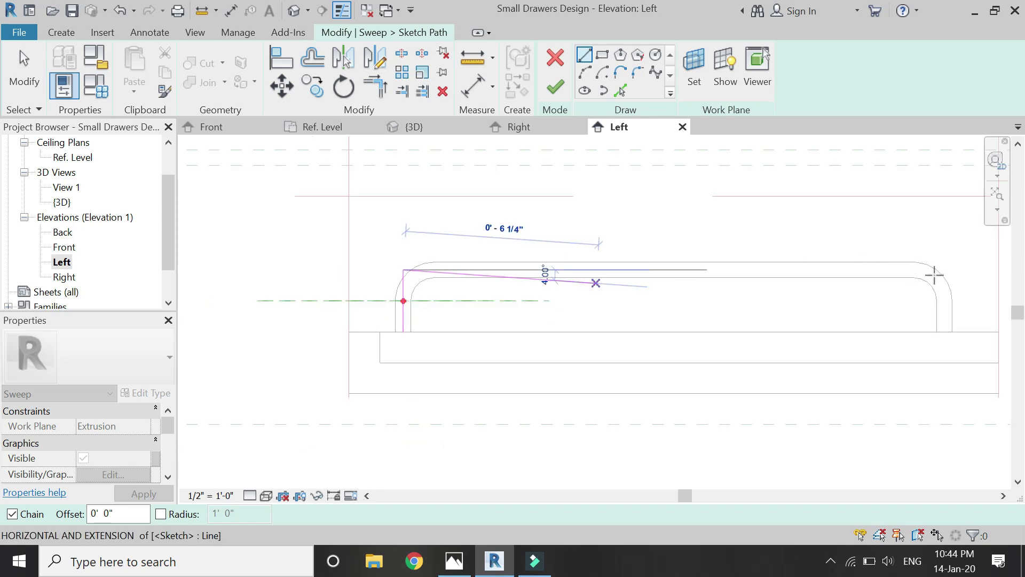
scroll(944, 277, "down", 1)
left_click(898, 271)
scroll(895, 325, "up", 2)
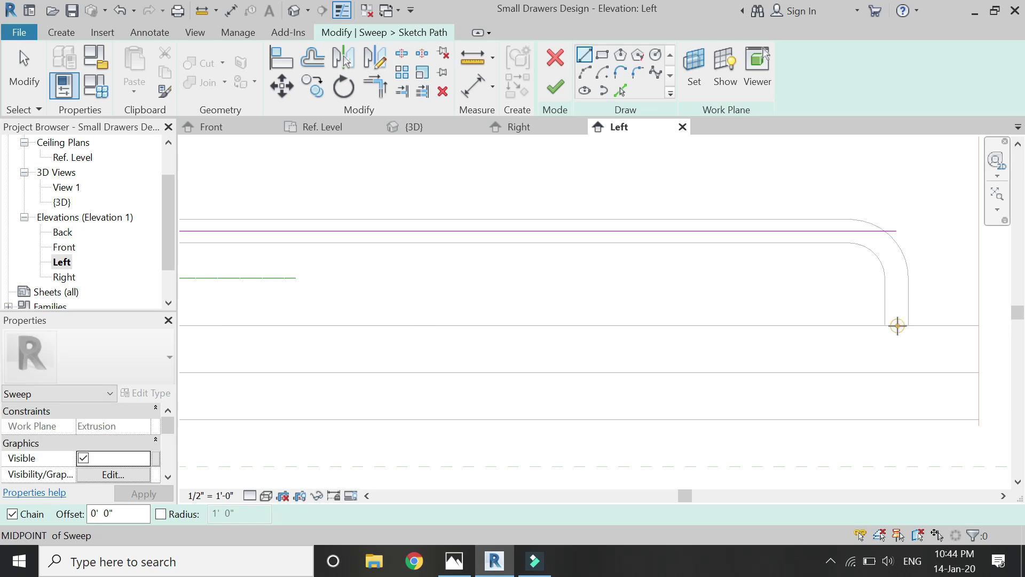
left_click(898, 324)
left_click(898, 231)
Step: Add Start-End-Radius arcs at the two top corners of the path
left_click(585, 72)
left_click(897, 278)
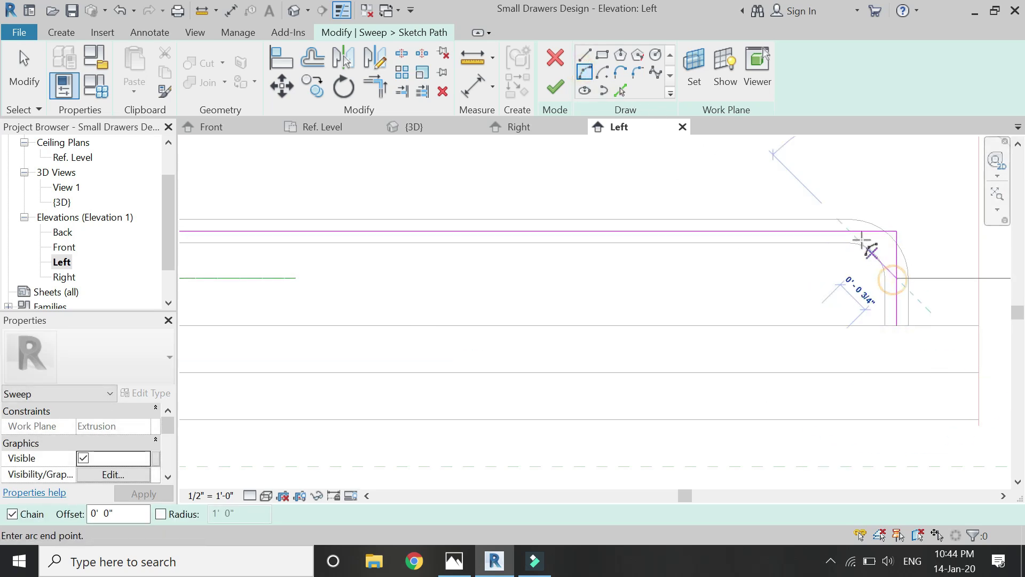
left_click(850, 232)
left_click(880, 244)
scroll(480, 309, "down", 3)
scroll(577, 291, "up", 3)
left_click(574, 300)
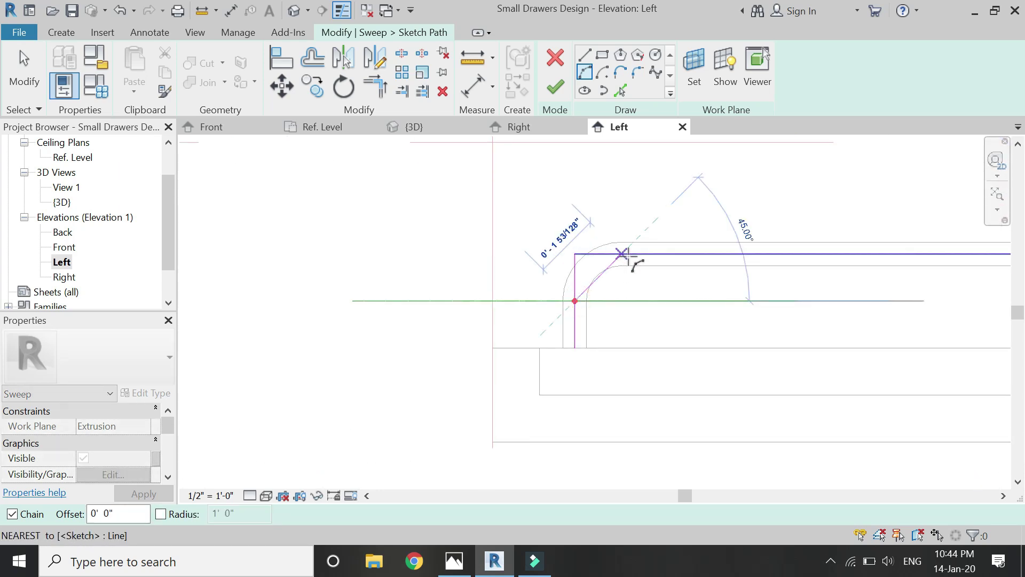
left_click(621, 254)
left_click(592, 266)
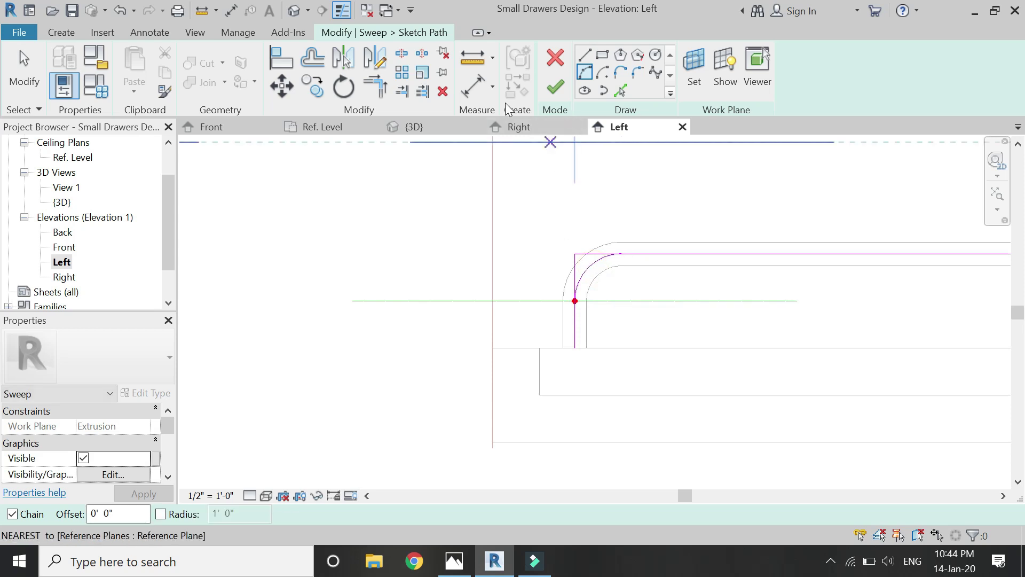
Step: Trim the vertical and top lines to meet the corner arcs with Trim/Extend to Corner
left_click(375, 87)
left_click(591, 267)
left_click(575, 321)
left_click(597, 267)
left_click(648, 254)
scroll(762, 293, "down", 2)
scroll(777, 298, "up", 2)
scroll(756, 289, "up", 2)
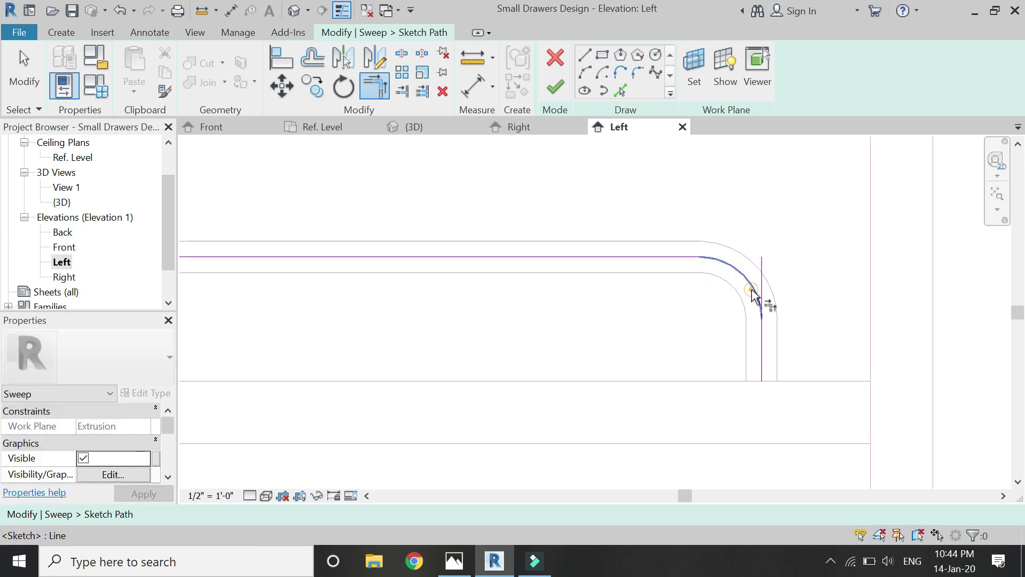
scroll(695, 347, "down", 3)
key("Escape")
key("Escape")
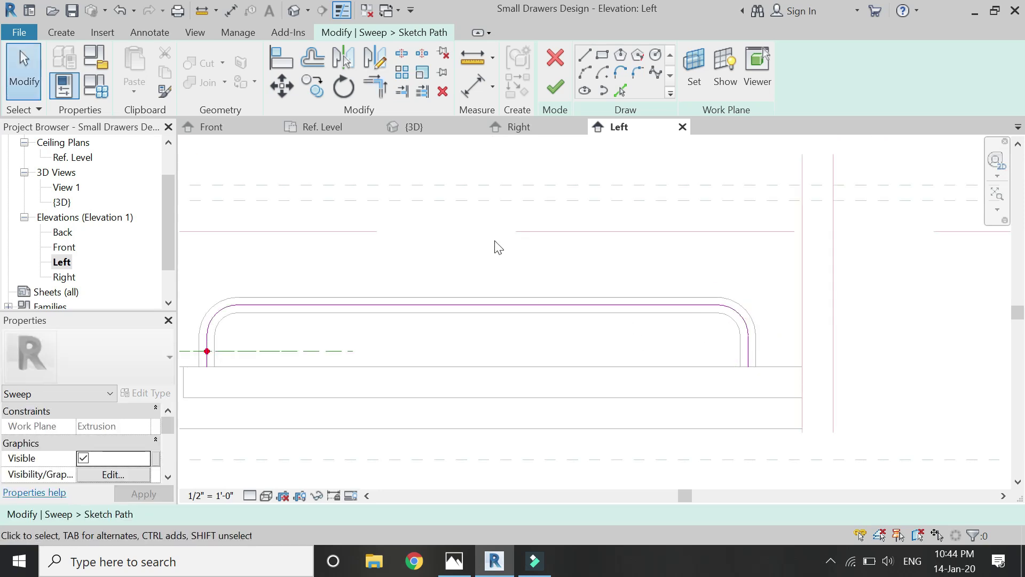
Step: In the Ref. Level plan, use DI to dimension the path 0' - 3/4" from the reference plane
left_click(336, 130)
scroll(591, 320, "down", 3)
scroll(508, 213, "up", 4)
key("d")
key("i")
scroll(496, 213, "up", 2)
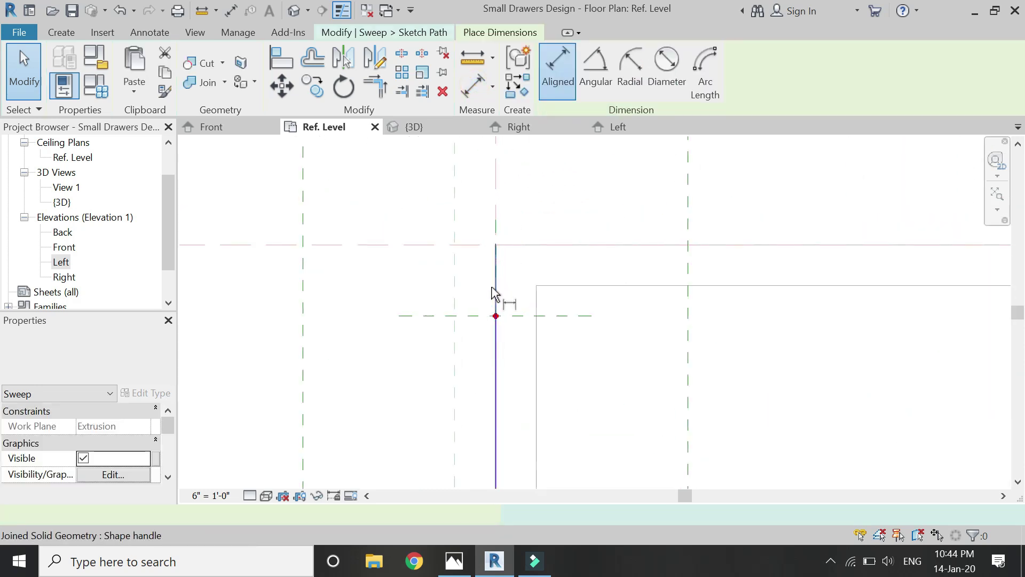
left_click(495, 316)
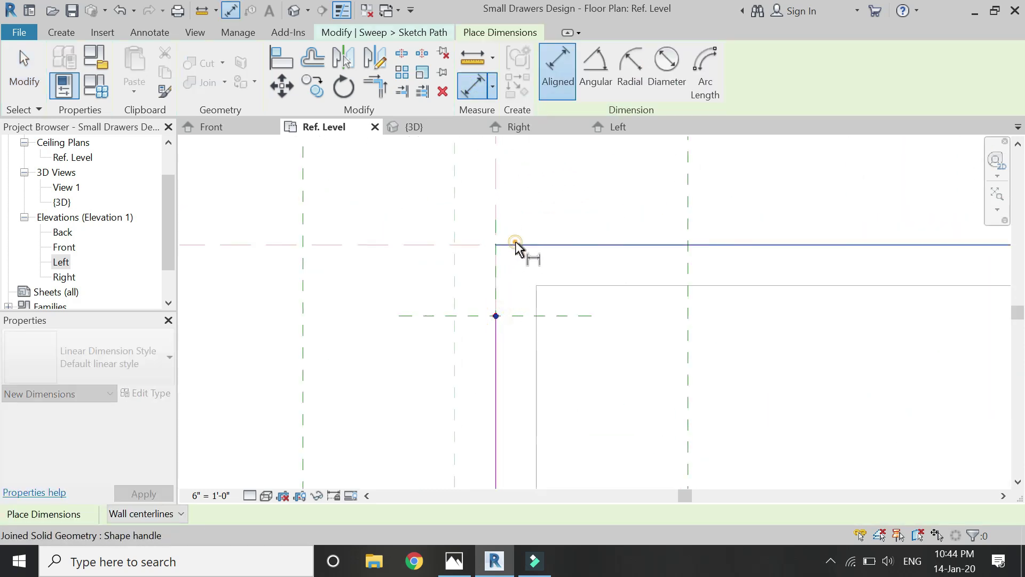
left_click(514, 245)
left_click(459, 262)
Step: Finish the second sweep's path sketch
scroll(515, 299, "down", 3)
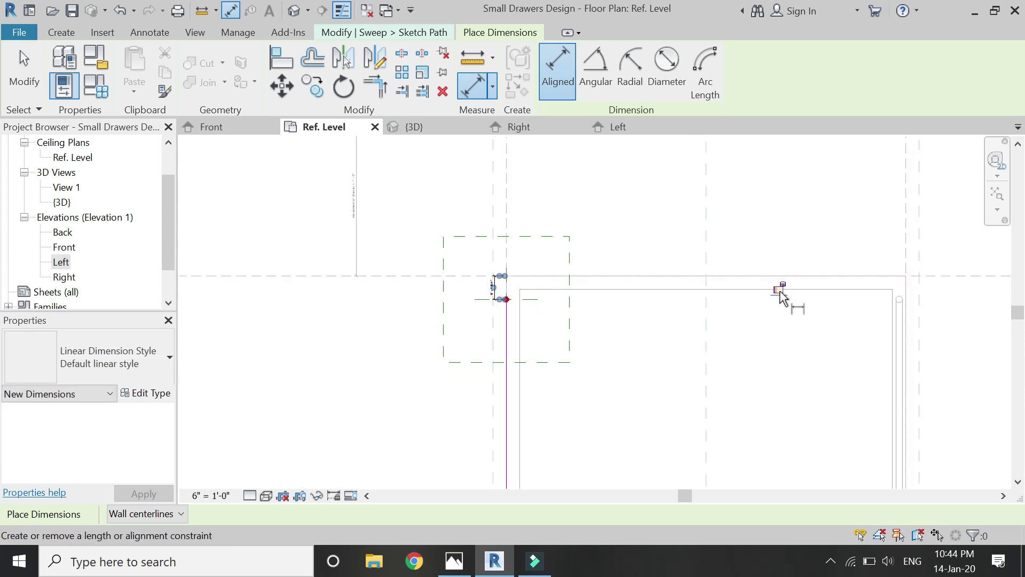
scroll(670, 160, "down", 3)
scroll(612, 294, "up", 5)
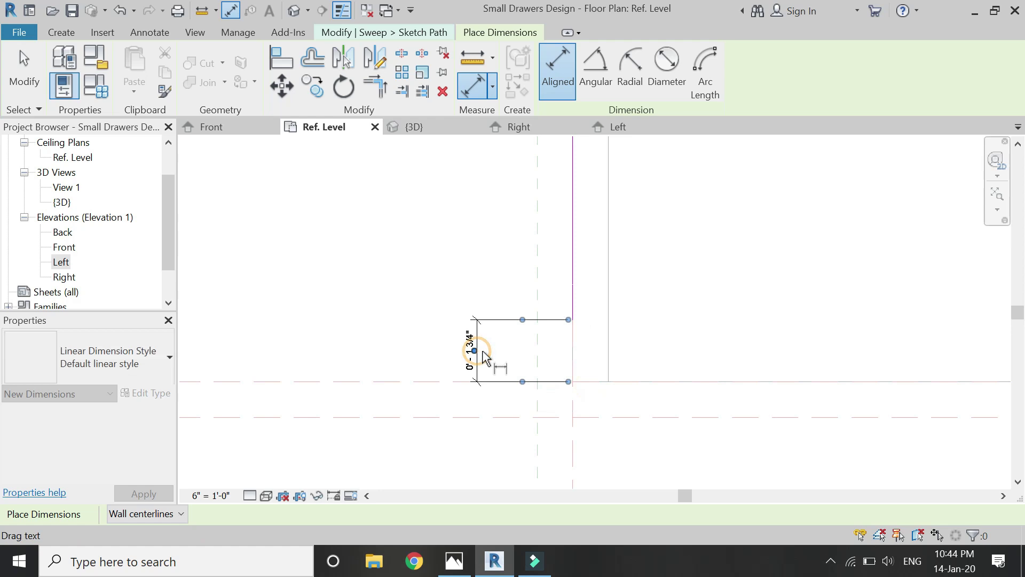
scroll(481, 367, "down", 4)
scroll(514, 362, "down", 2)
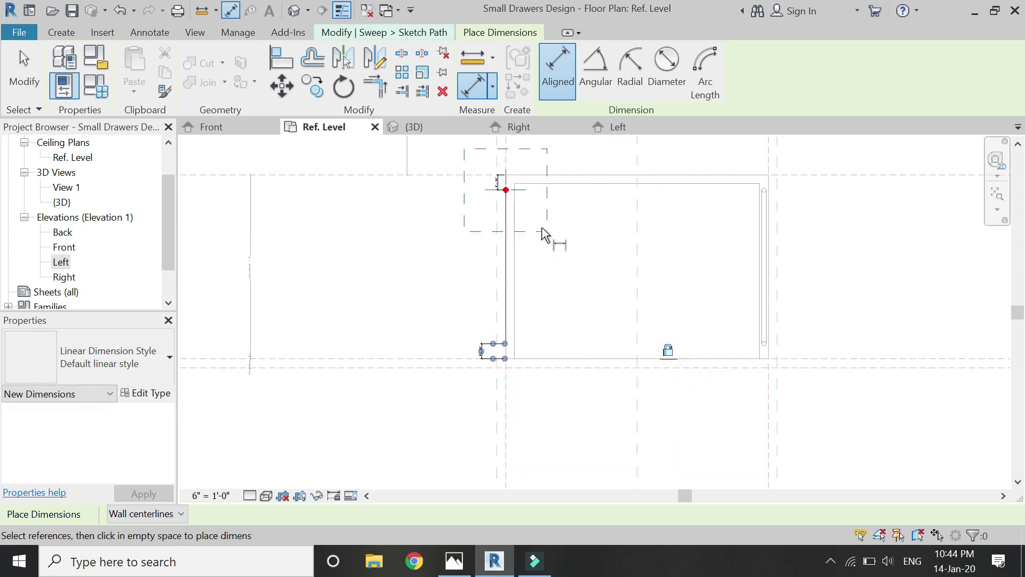
key("Escape")
key("Escape")
scroll(522, 190, "up", 1)
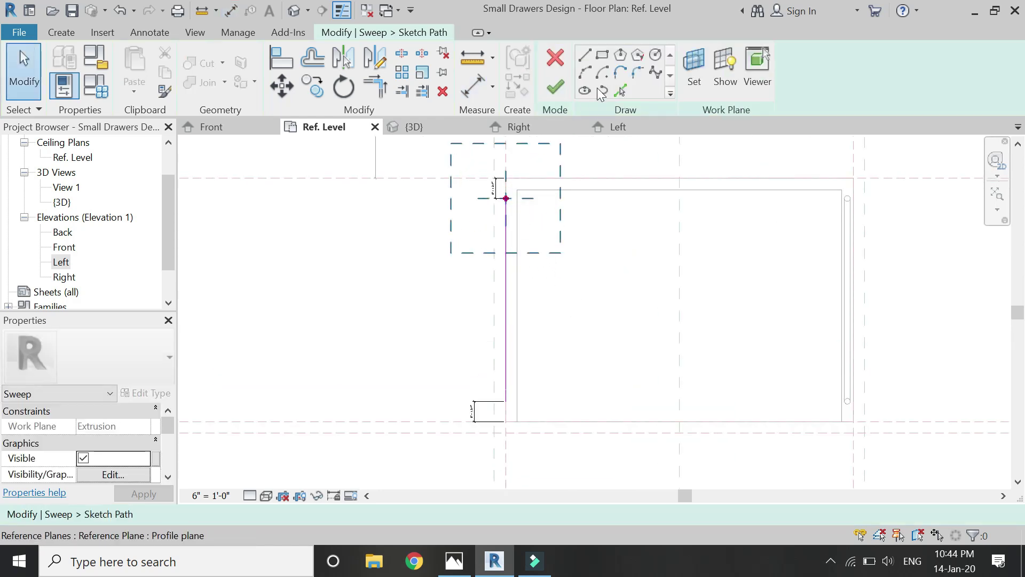
left_click(565, 83)
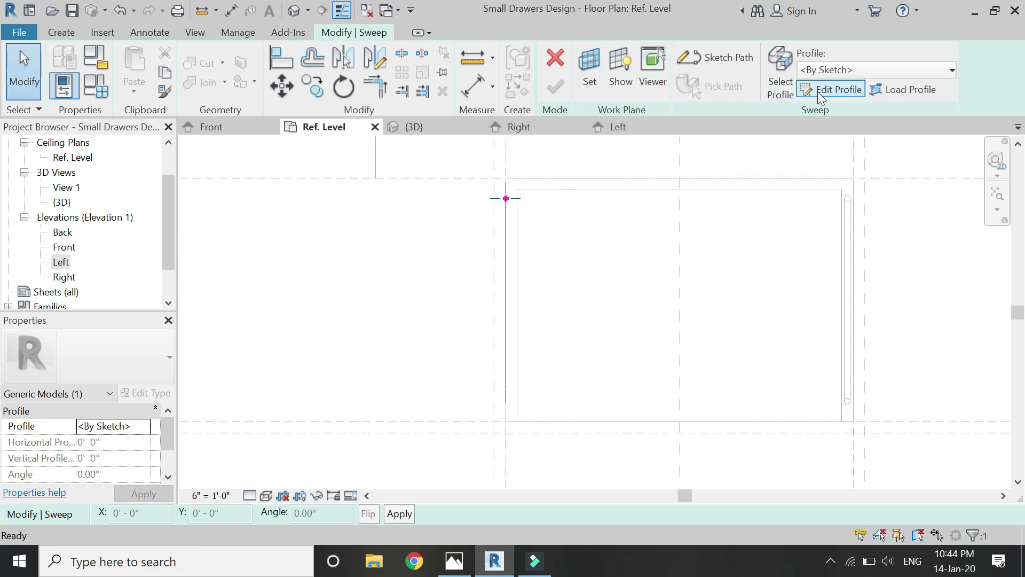
Step: Draw a small circular profile at the plane intersection and remove the helper line
left_click(819, 91)
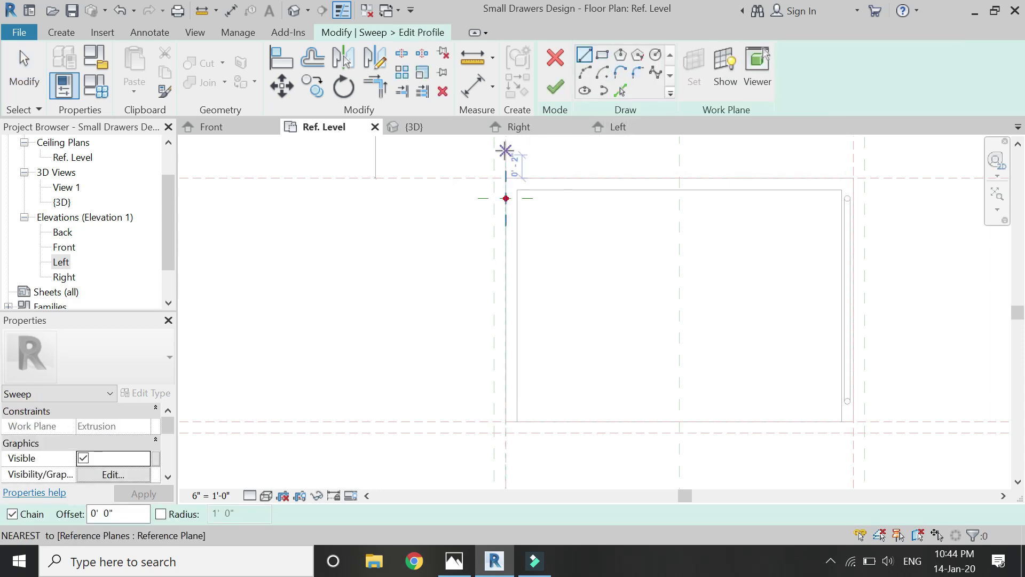
scroll(506, 155, "up", 4)
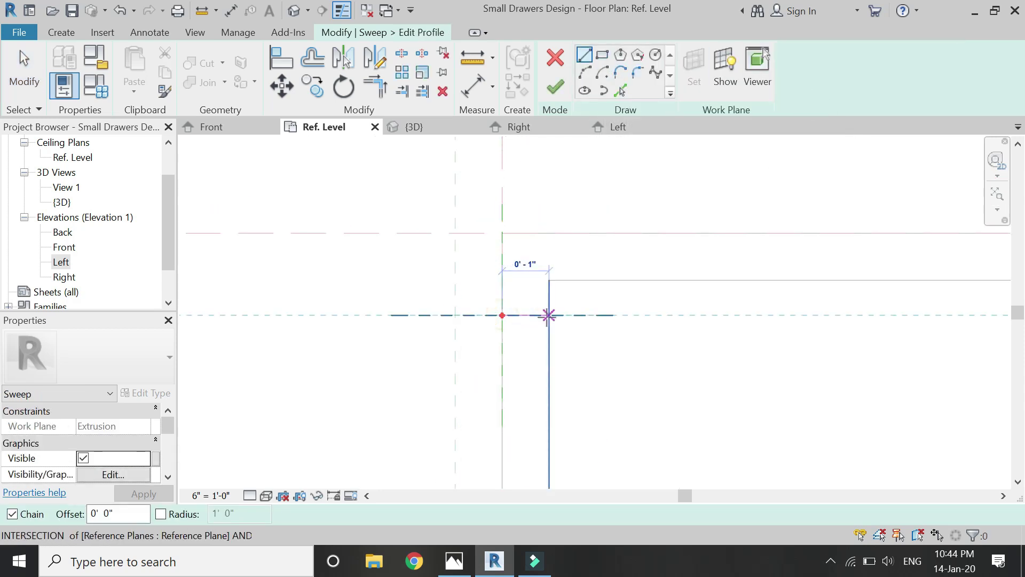
left_click(548, 315)
left_click(655, 54)
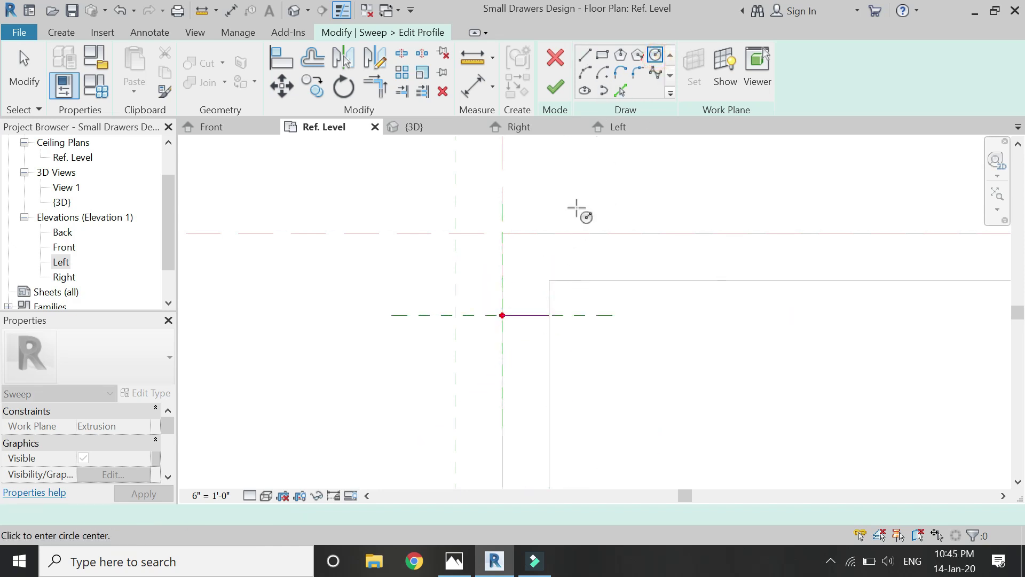
left_click(525, 315)
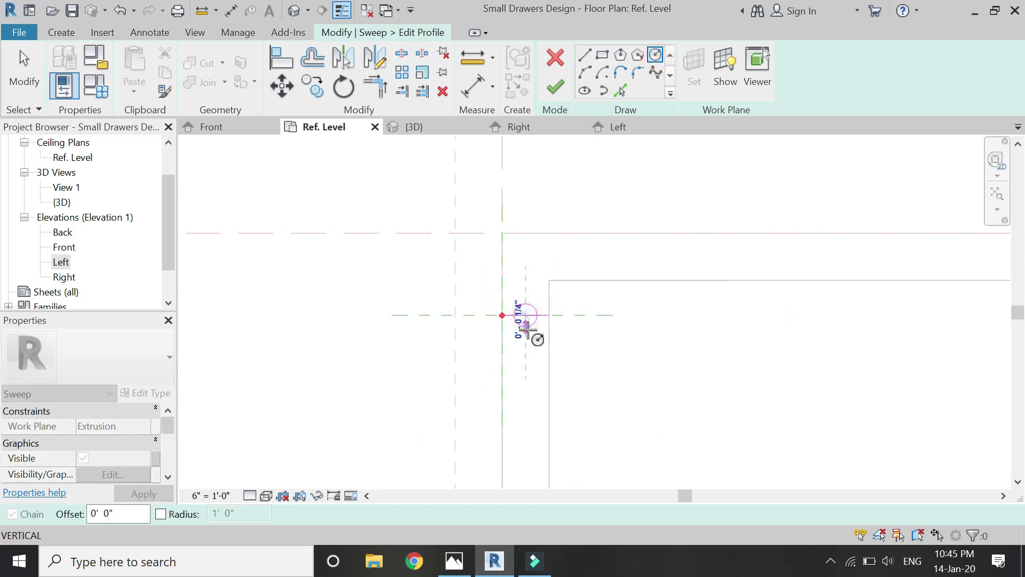
left_click(527, 328)
key("Escape")
left_click(550, 317)
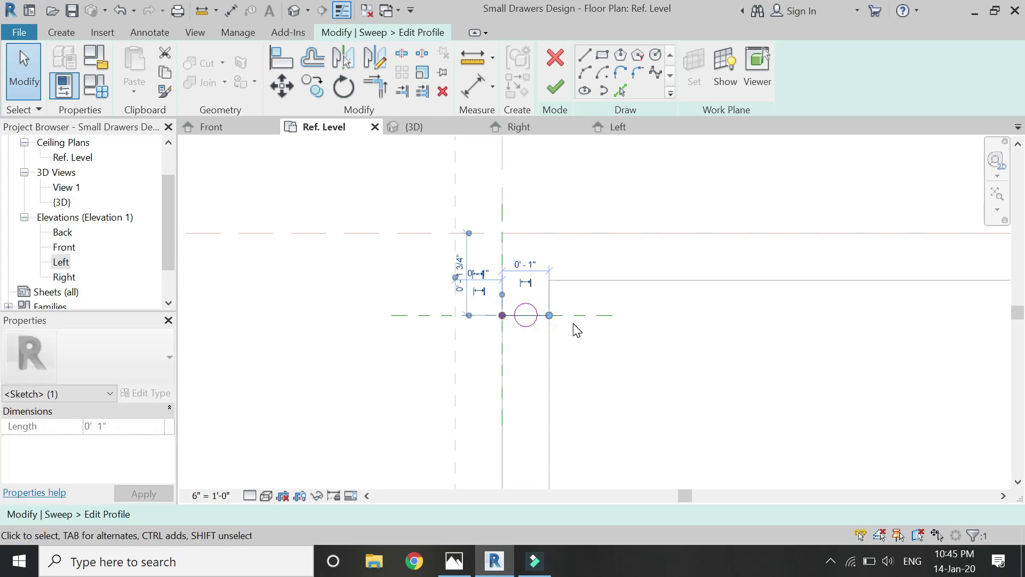
Step: Finish the profile and the sweep, then view the tray in 3D
left_click(563, 88)
left_click(559, 87)
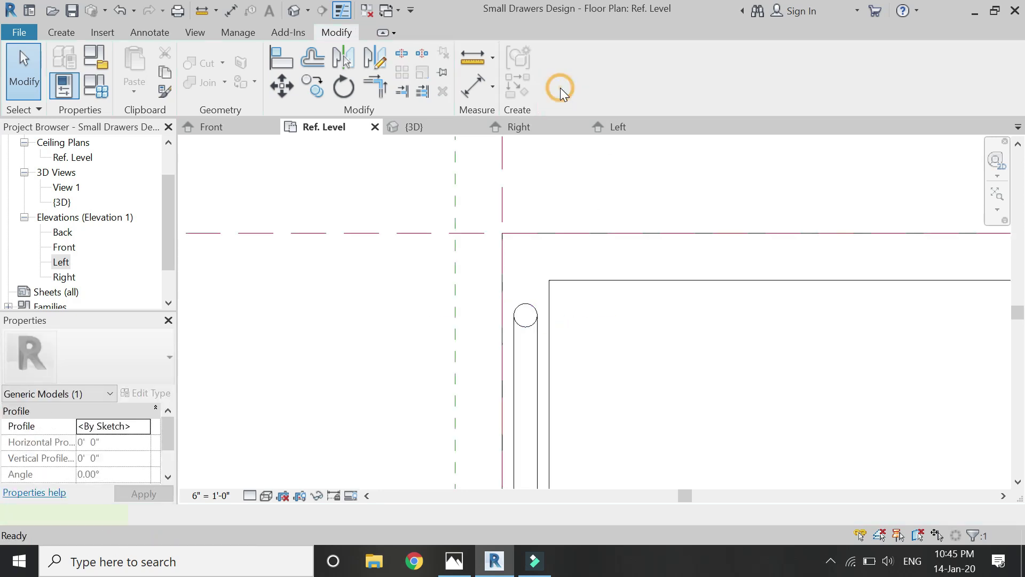
left_click(444, 124)
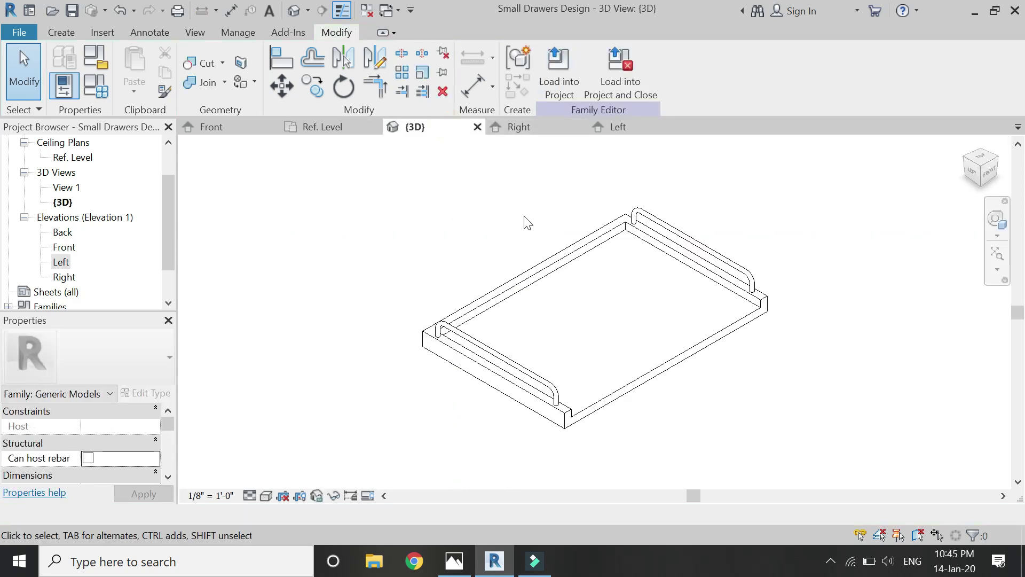
Step: Select the whole railed drawer tray from a front-right isometric view
left_click(998, 164)
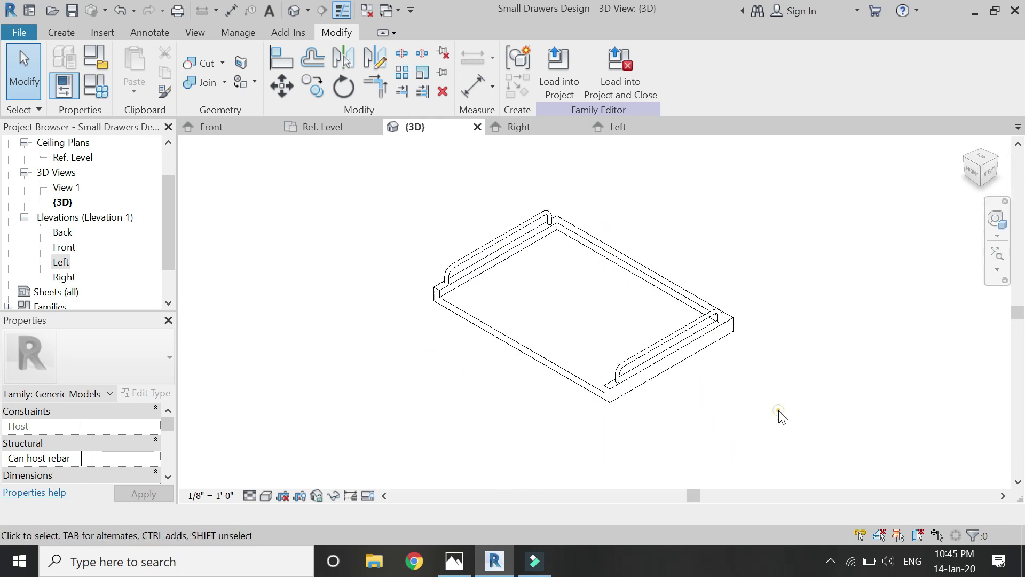
left_click_drag(779, 410, 347, 188)
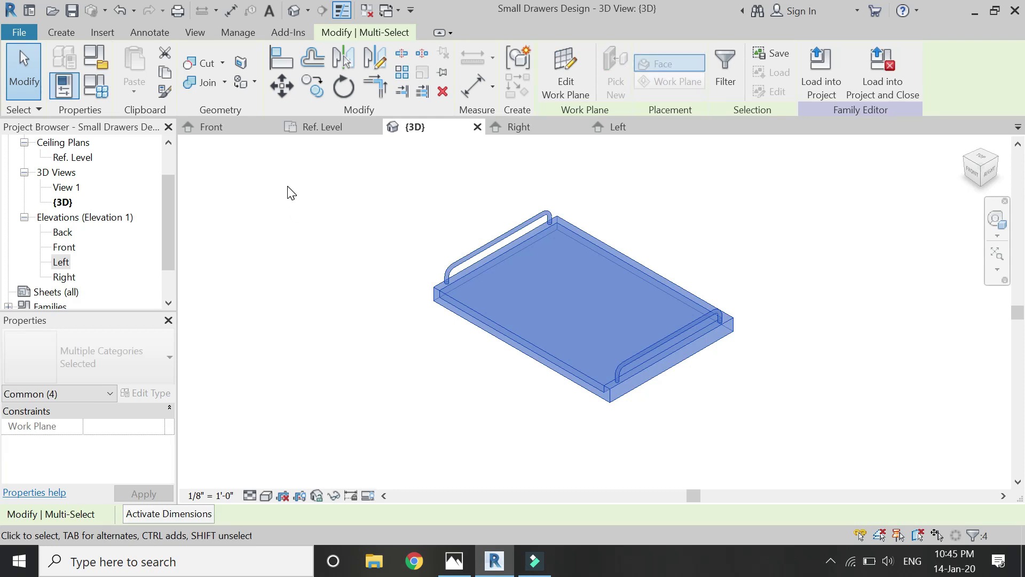
left_click(229, 127)
scroll(442, 167, "down", 2)
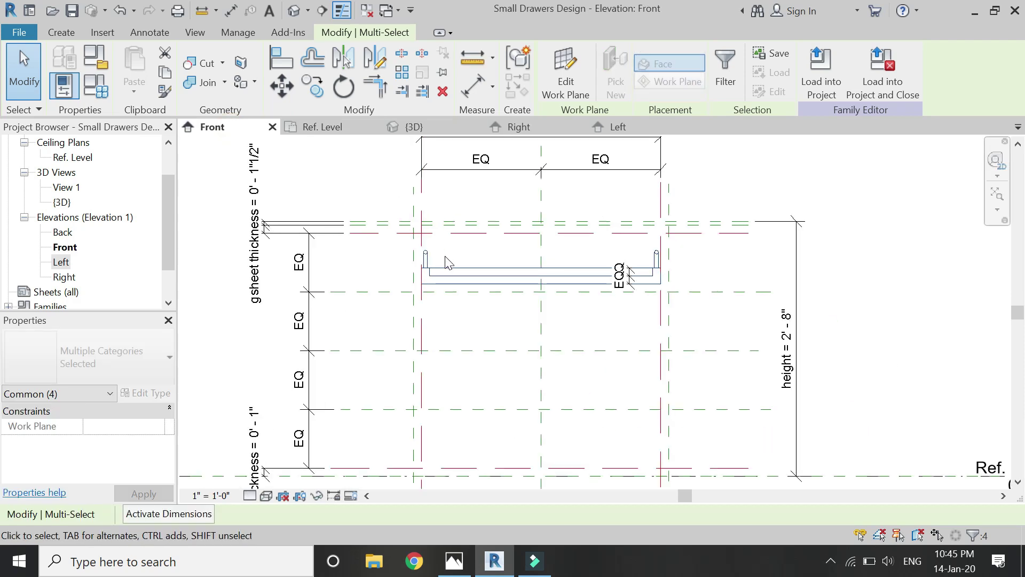
Step: Copy the tray down into the three lower drawer slots in the Front elevation
left_click(312, 85)
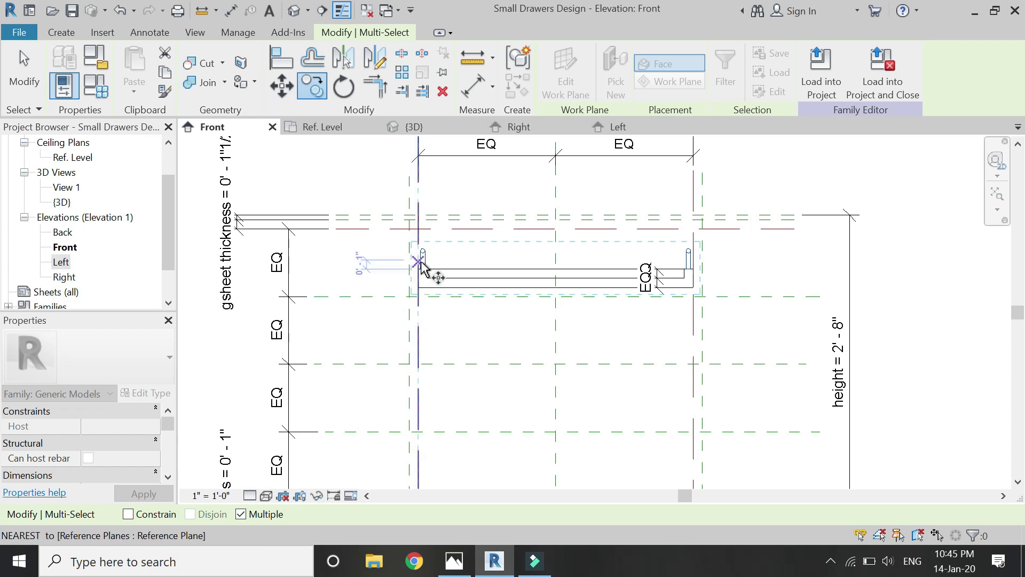
scroll(422, 264, "down", 2)
scroll(421, 264, "up", 1)
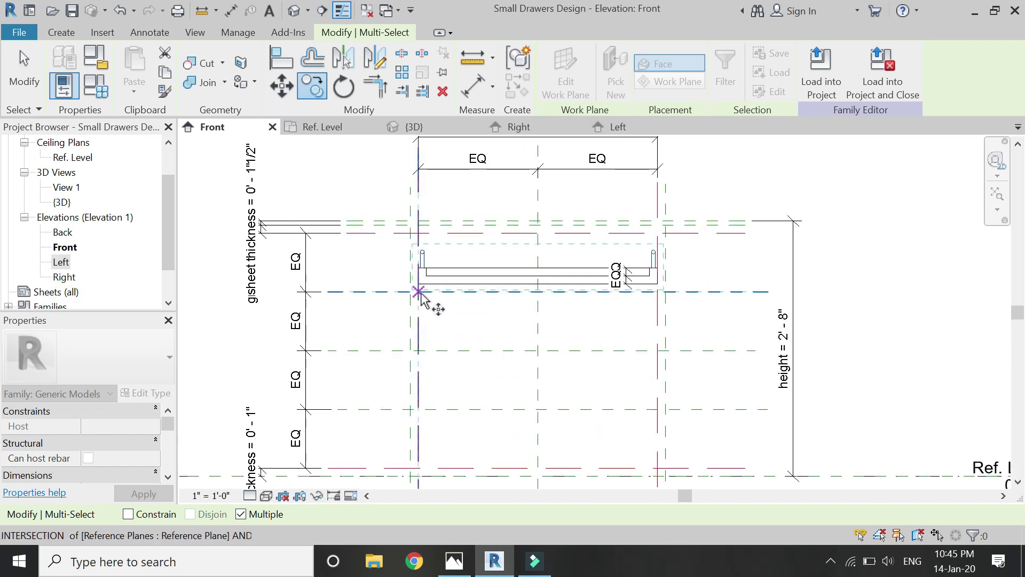
left_click(418, 292)
left_click(417, 349)
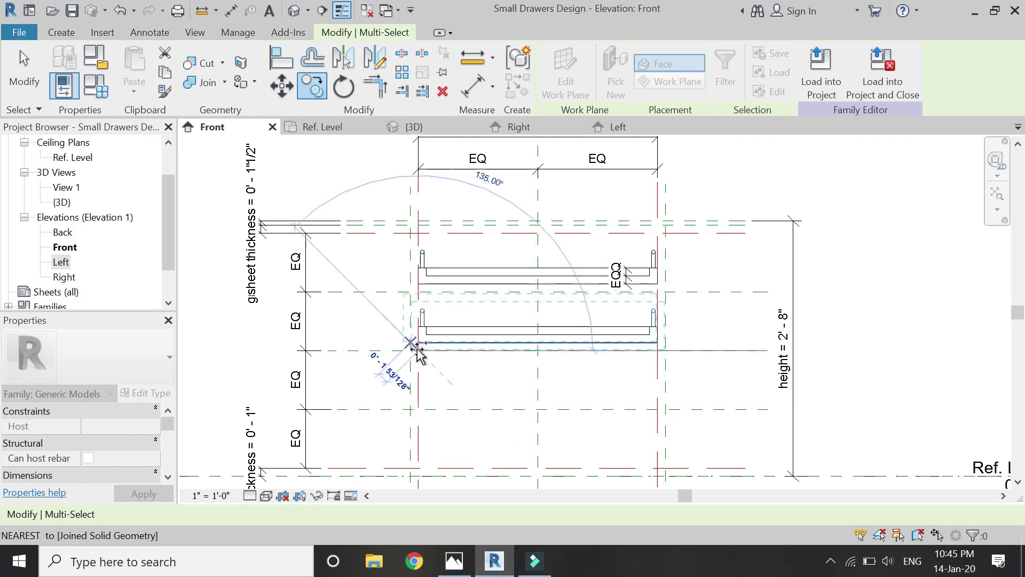
left_click(416, 409)
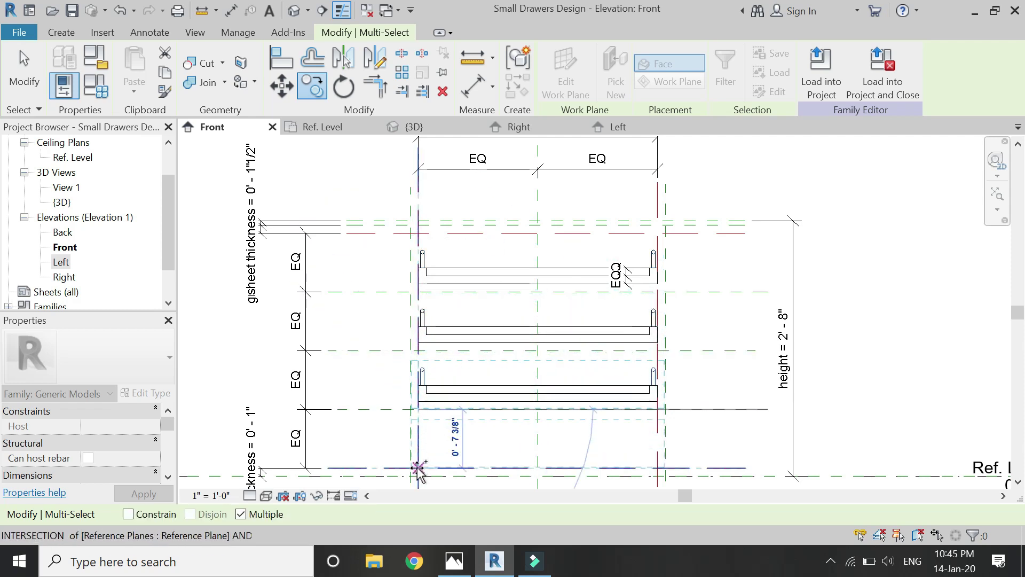
left_click(502, 337)
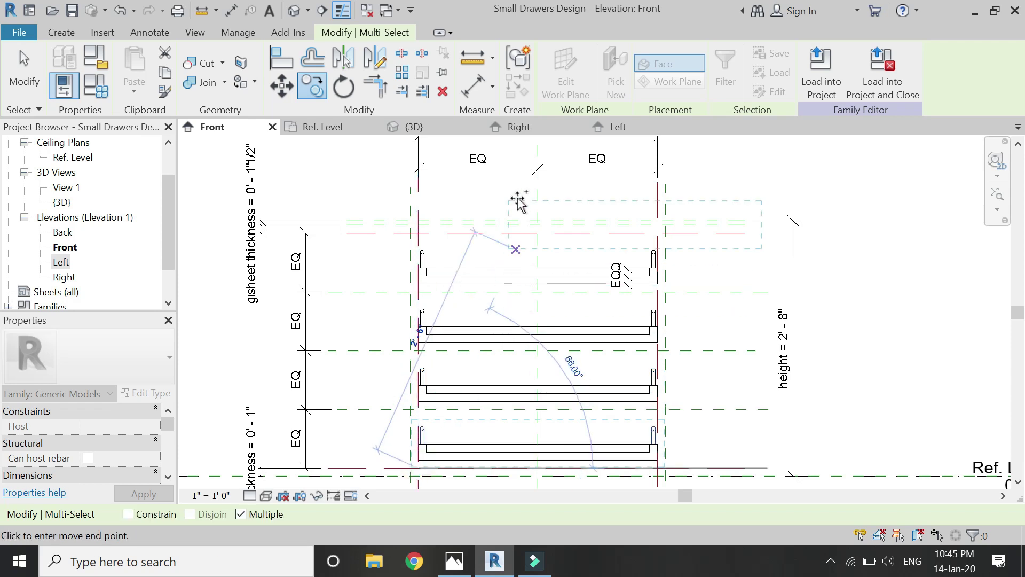
key("Escape")
key("Escape")
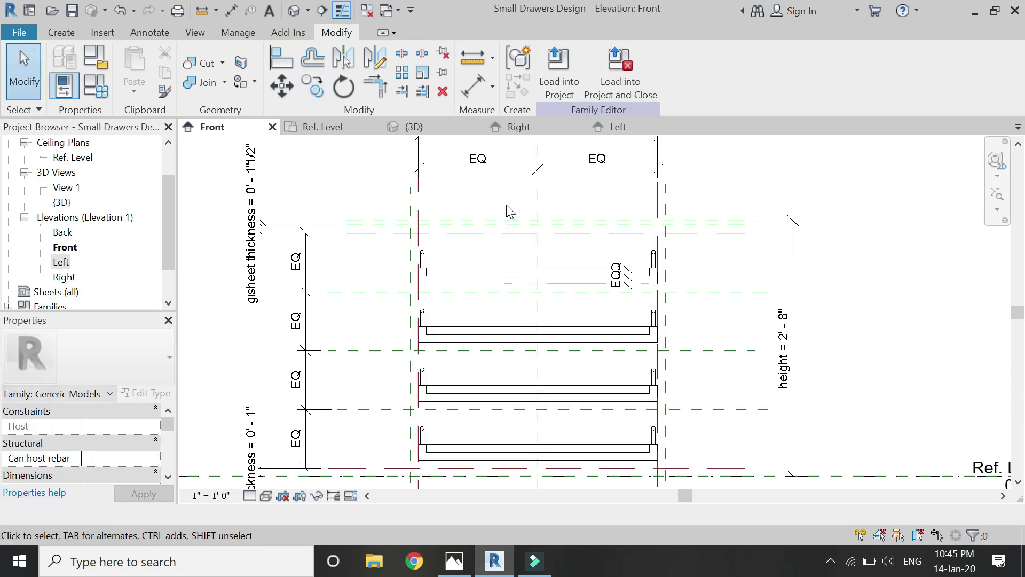
Step: Undo the two extra drawer copies and delete the left EQ dimensions and slot planes
left_click(293, 16)
key("ctrl+z")
scroll(475, 252, "down", 2)
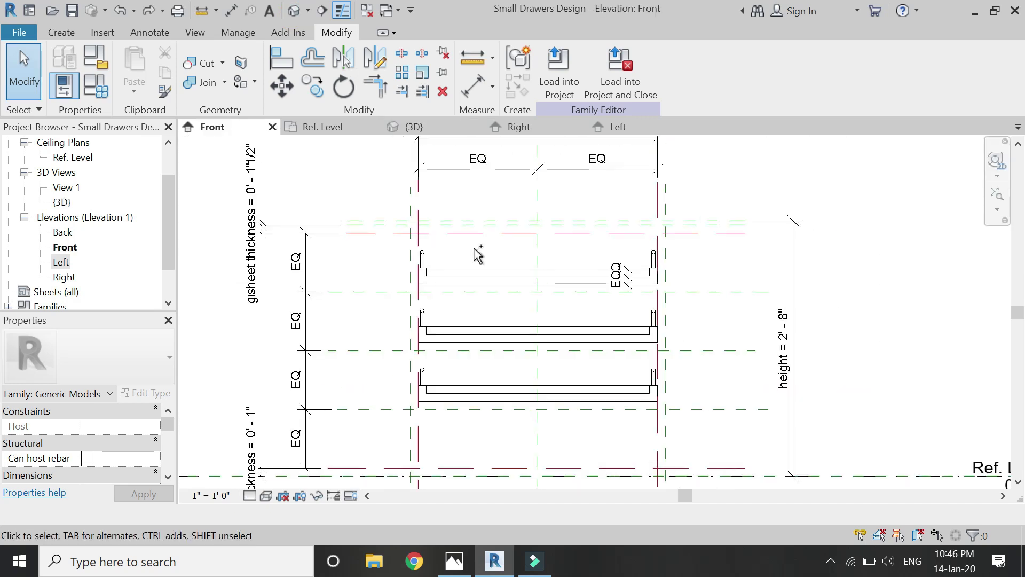
key("ctrl+z")
key("ctrl+z")
scroll(480, 293, "down", 2)
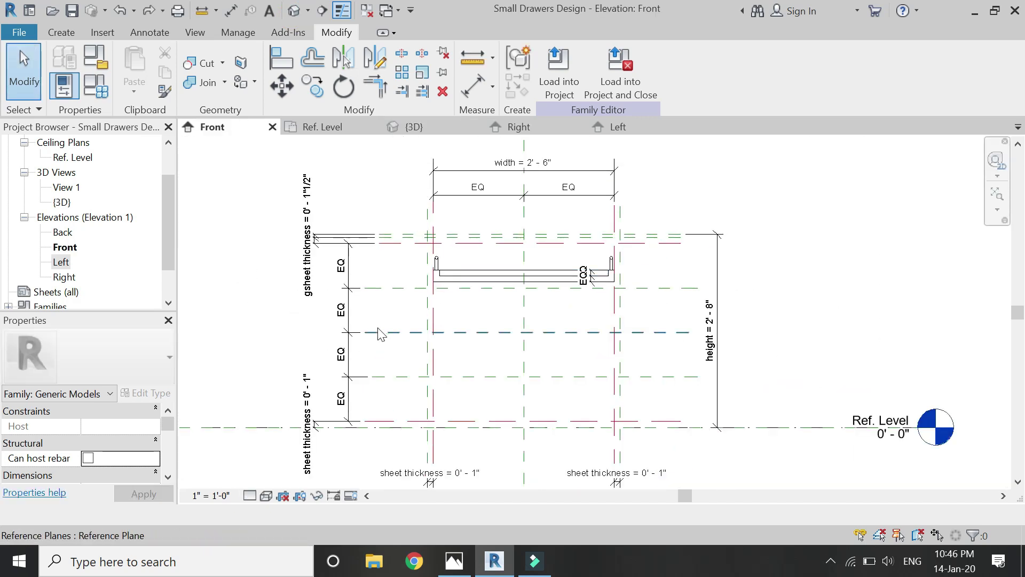
scroll(394, 268, "up", 1)
left_click_drag(392, 255, 327, 410)
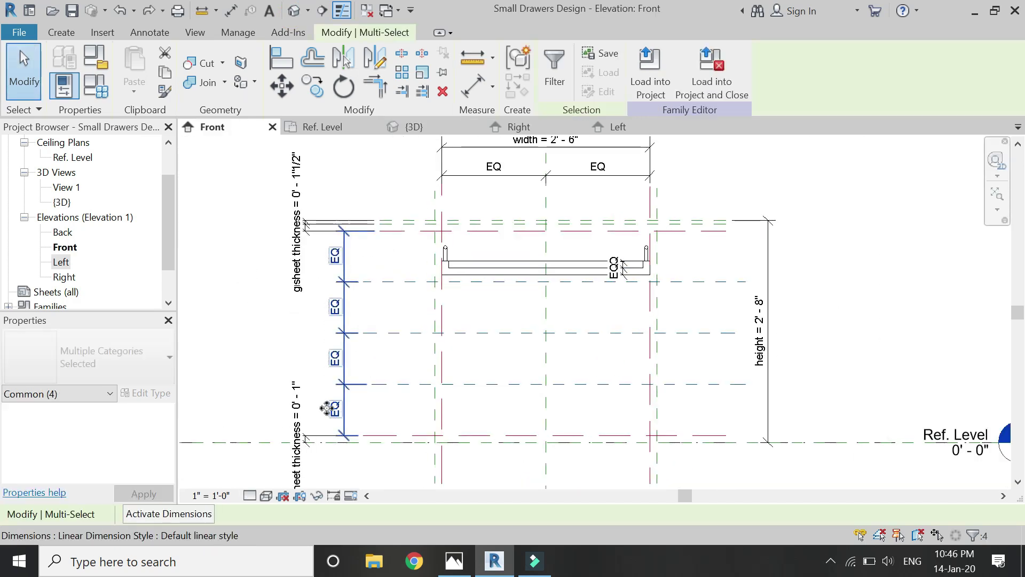
key("Delete")
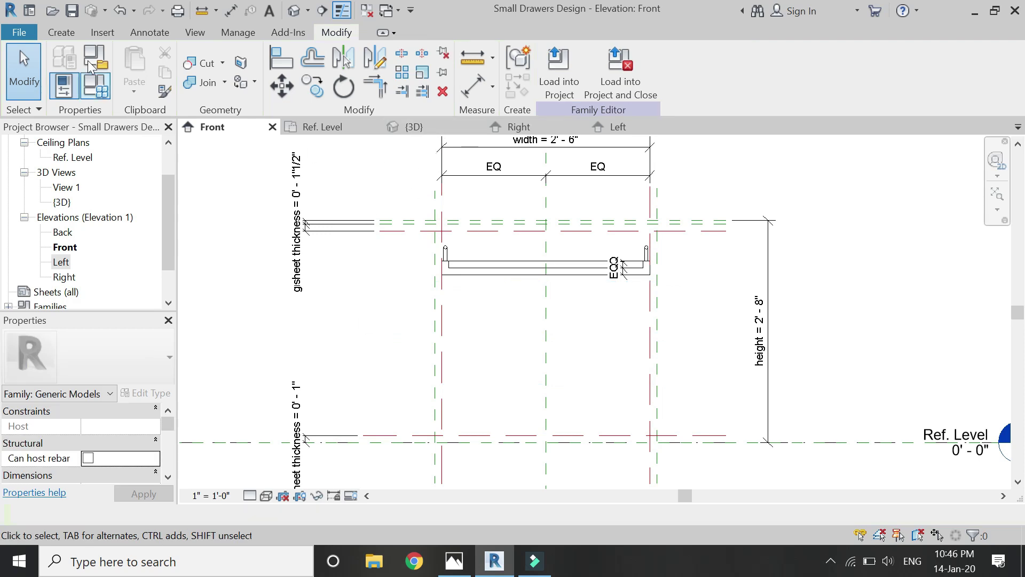
Step: Draw two new horizontal reference planes across the cabinet to form slot divisions
left_click(61, 32)
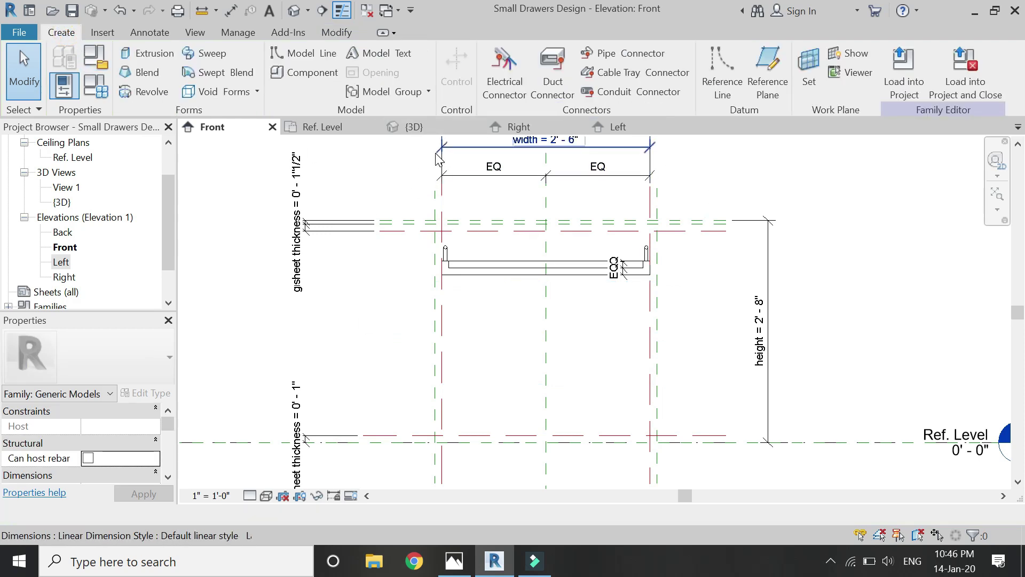
left_click(758, 86)
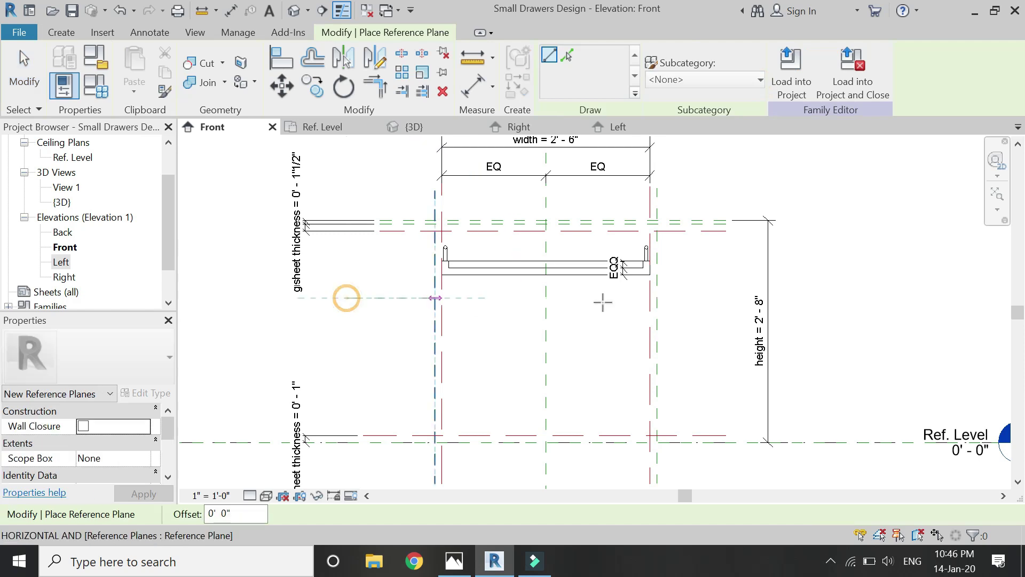
left_click(712, 298)
left_click(345, 367)
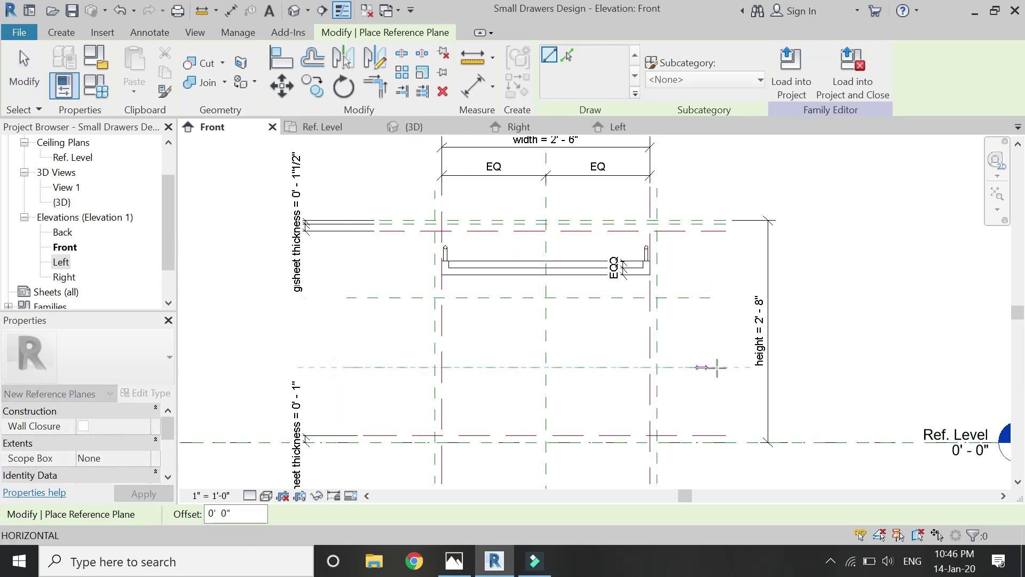
left_click(711, 367)
Step: Dimension the top, two slot and bottom reference planes and set the string to EQ
left_click(469, 89)
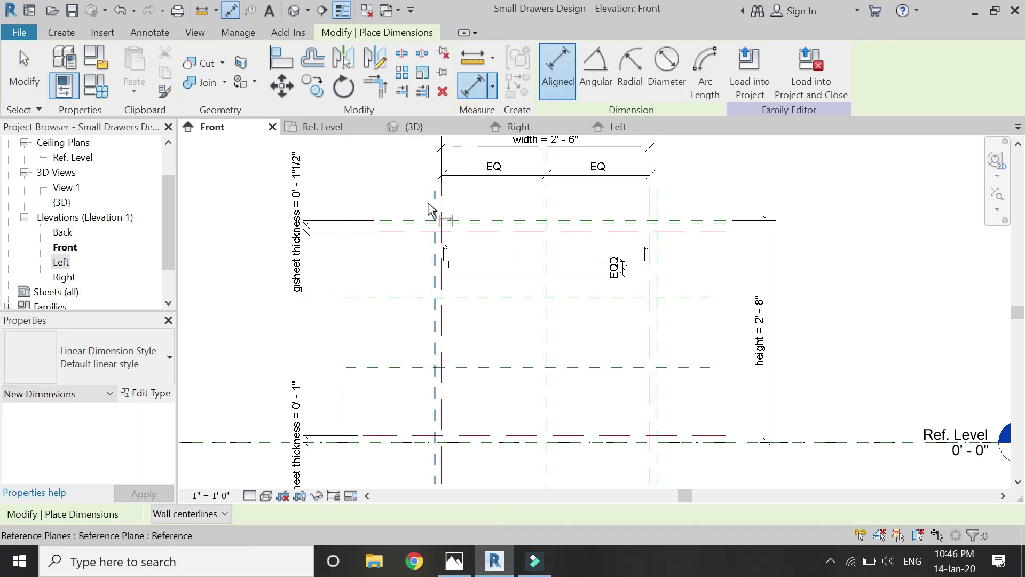
left_click(406, 230)
left_click(402, 297)
left_click(401, 368)
left_click(405, 436)
left_click(325, 344)
left_click(365, 333)
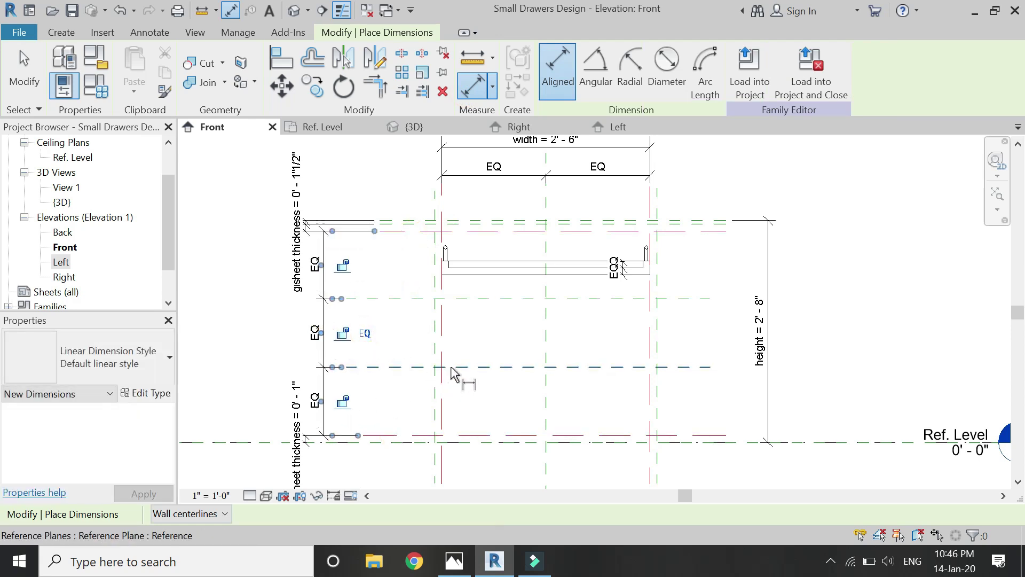
scroll(633, 279, "up", 3)
key("Escape")
key("Escape")
Step: Draw a short horizontal reference plane just below the top drawer and adjust its offset
left_click(60, 32)
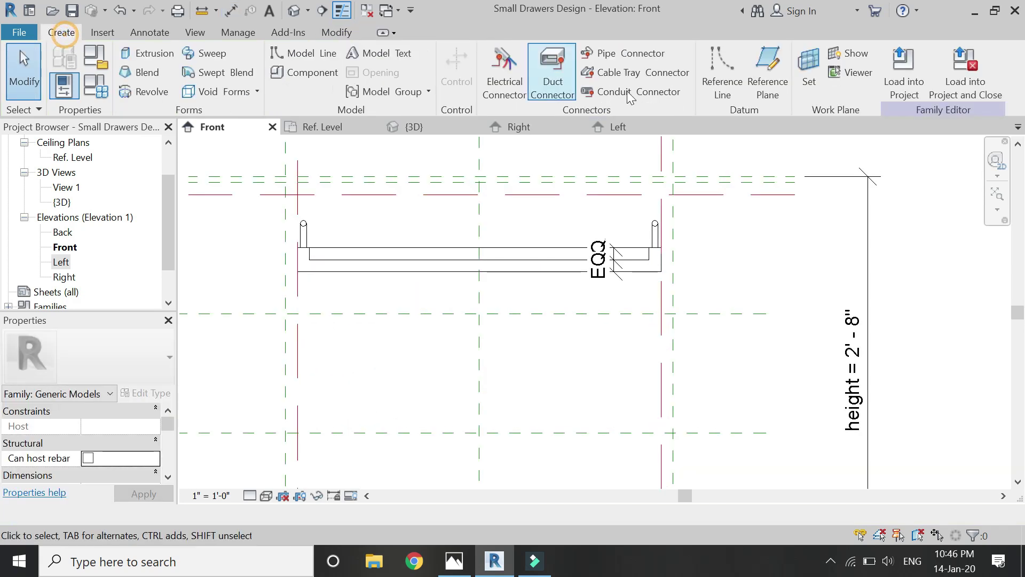
left_click(760, 72)
left_click(364, 305)
left_click(470, 85)
key("Escape")
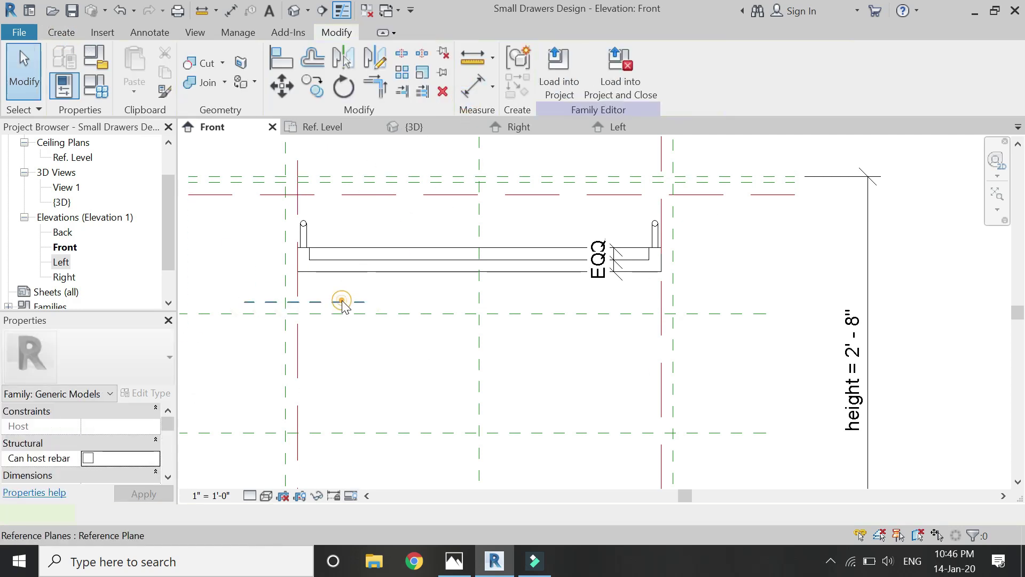
left_click(339, 301)
scroll(329, 297, "up", 2)
scroll(214, 312, "up", 5)
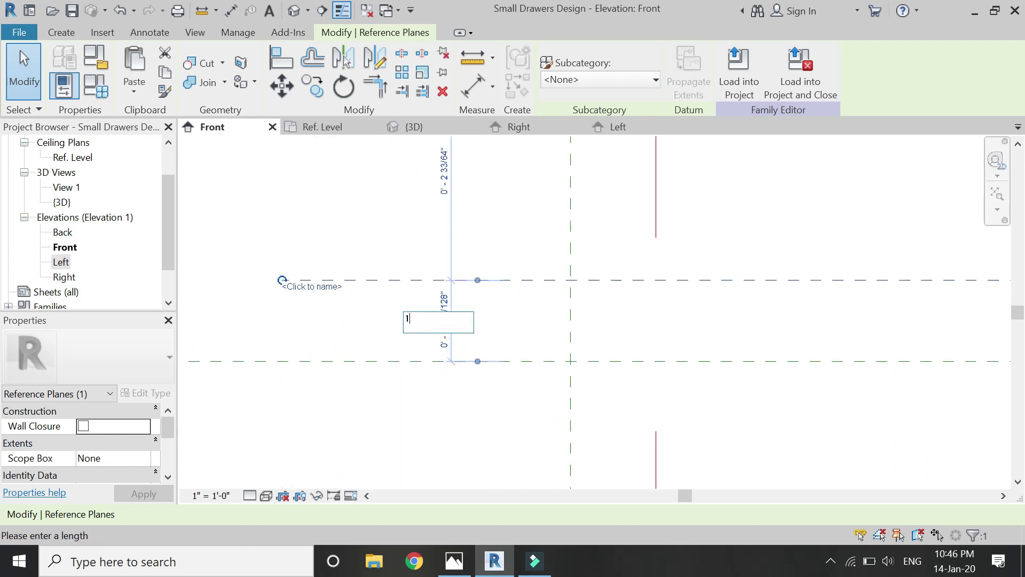
scroll(396, 352, "down", 4)
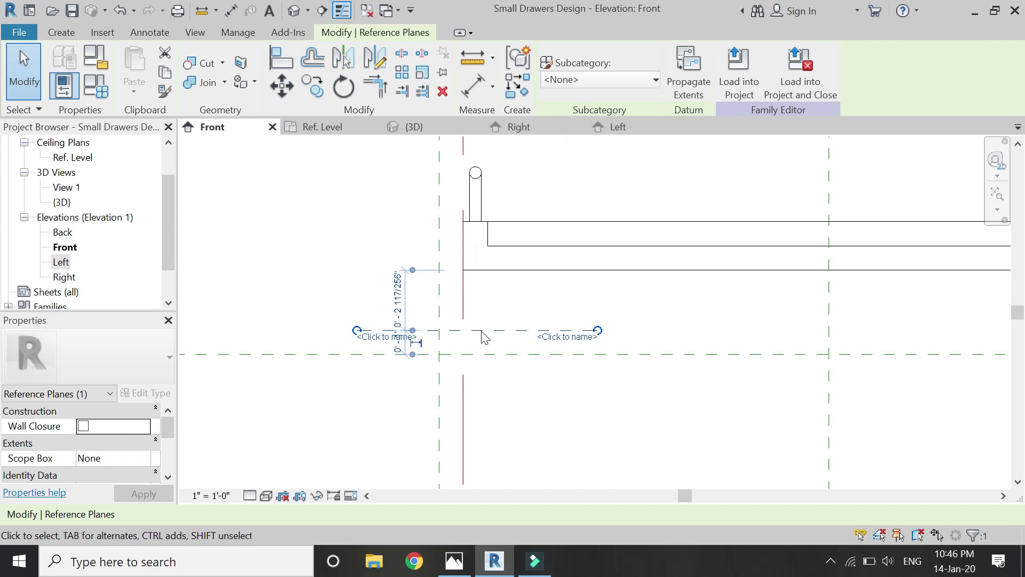
left_click(496, 304)
scroll(477, 328, "down", 3)
scroll(806, 251, "up", 1)
Step: Move the drawer down from its bottom corner onto the reference plane intersection
left_click_drag(819, 320, 665, 240)
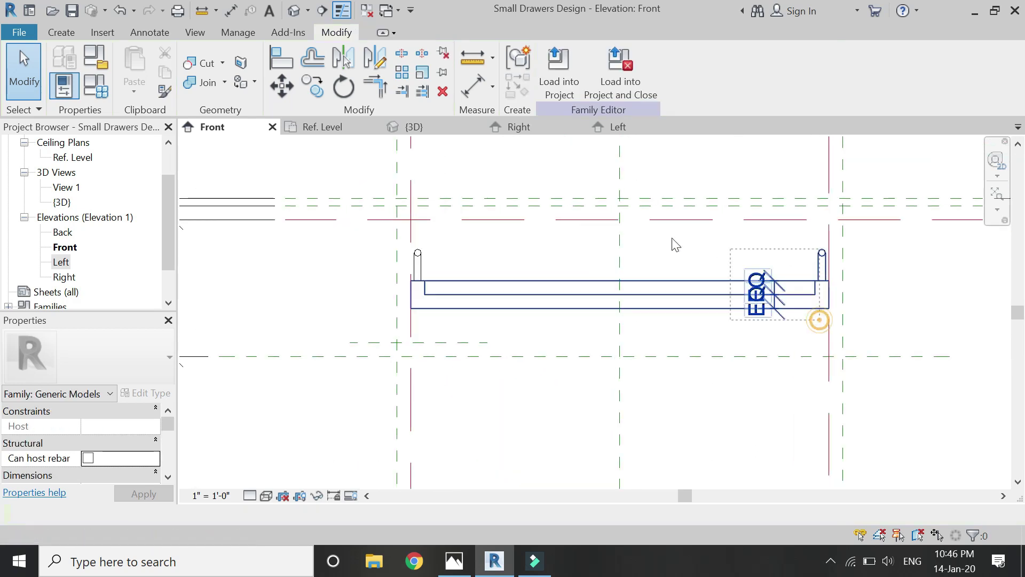
left_click_drag(418, 256, 416, 251)
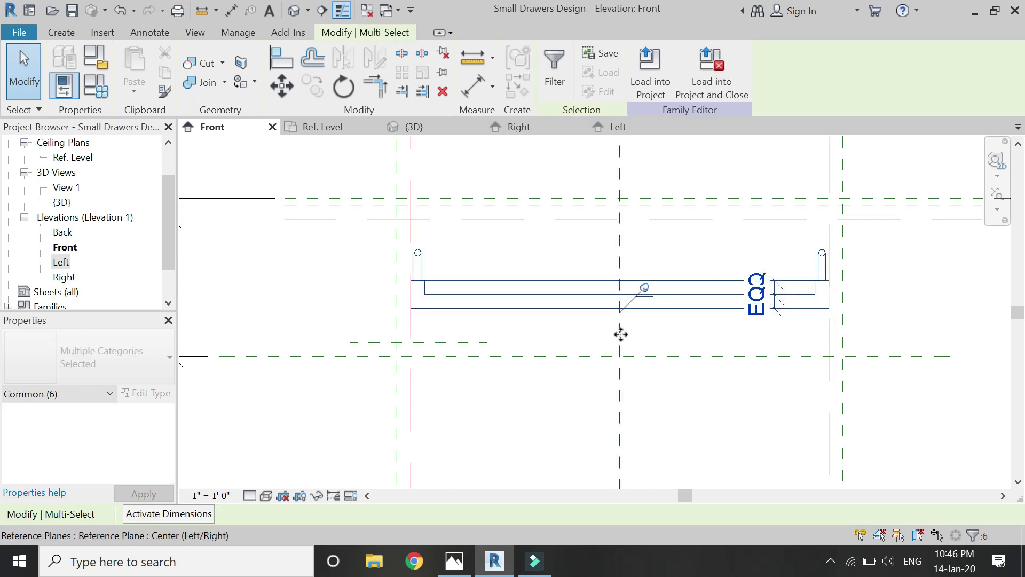
left_click(637, 337, "shift")
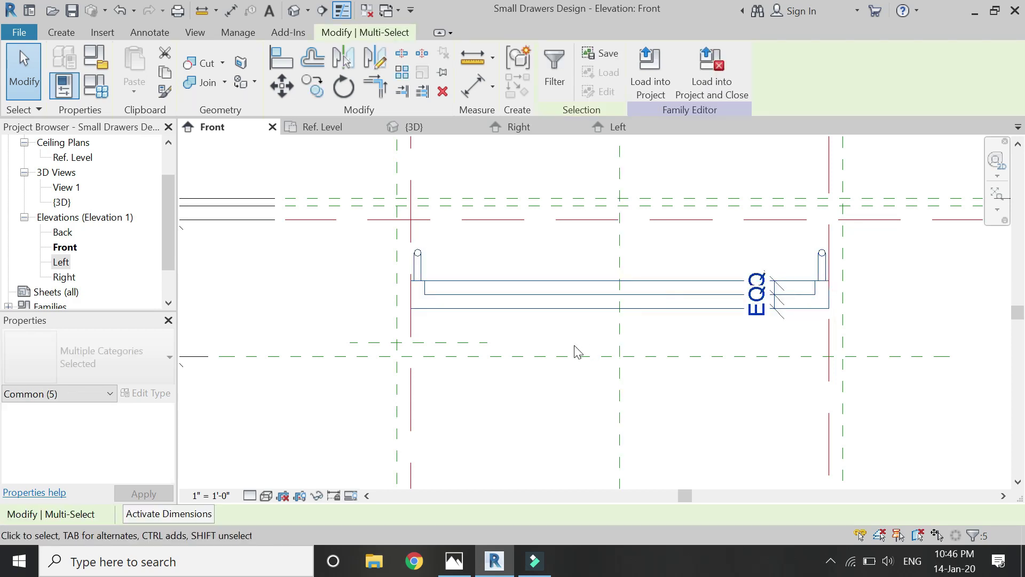
left_click(281, 85)
scroll(419, 320, "up", 3)
left_click(415, 311)
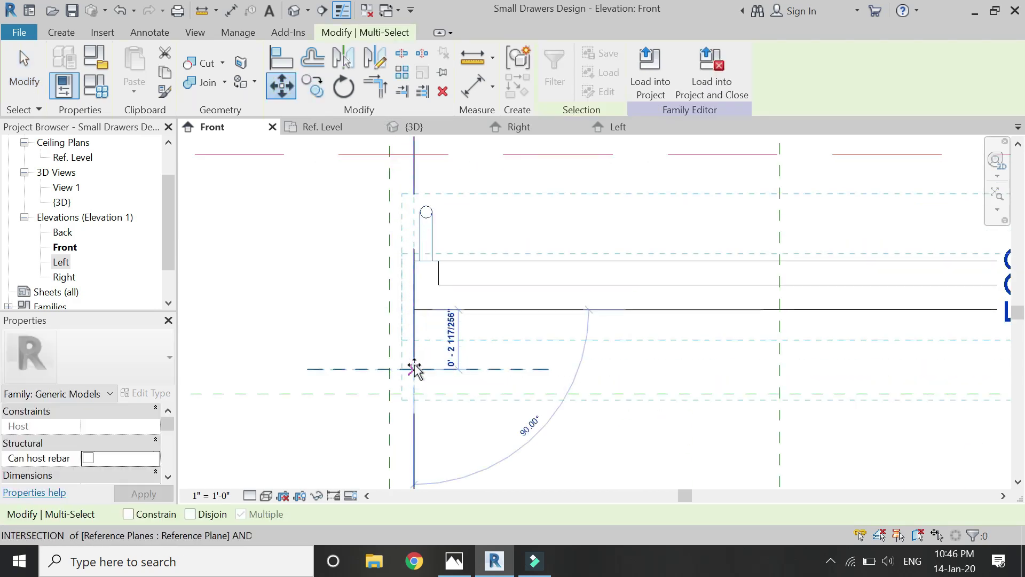
left_click(415, 365)
scroll(332, 281, "down", 2)
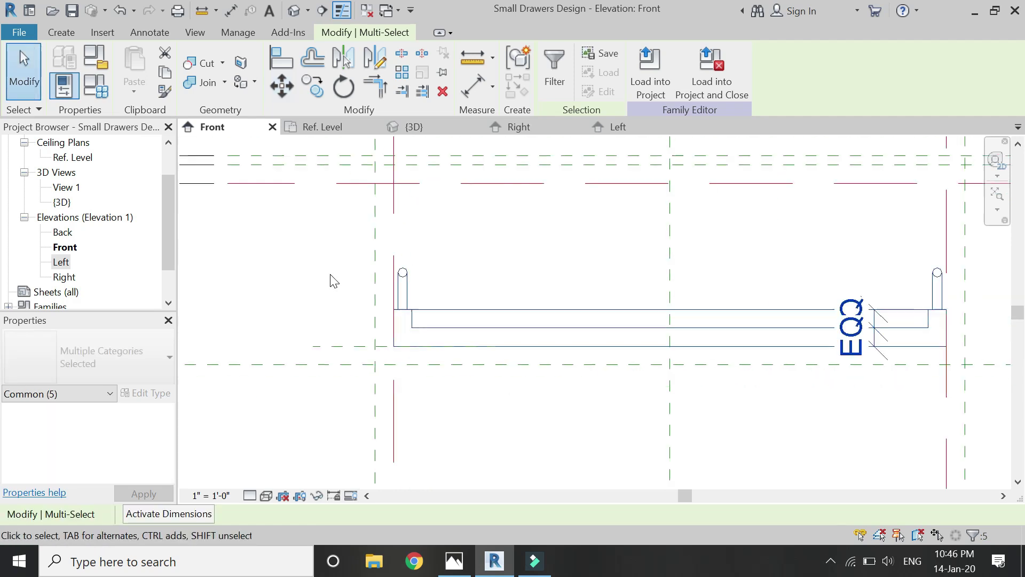
key("Escape")
Step: Delete the drawer's old EQ dimension
left_click(332, 344)
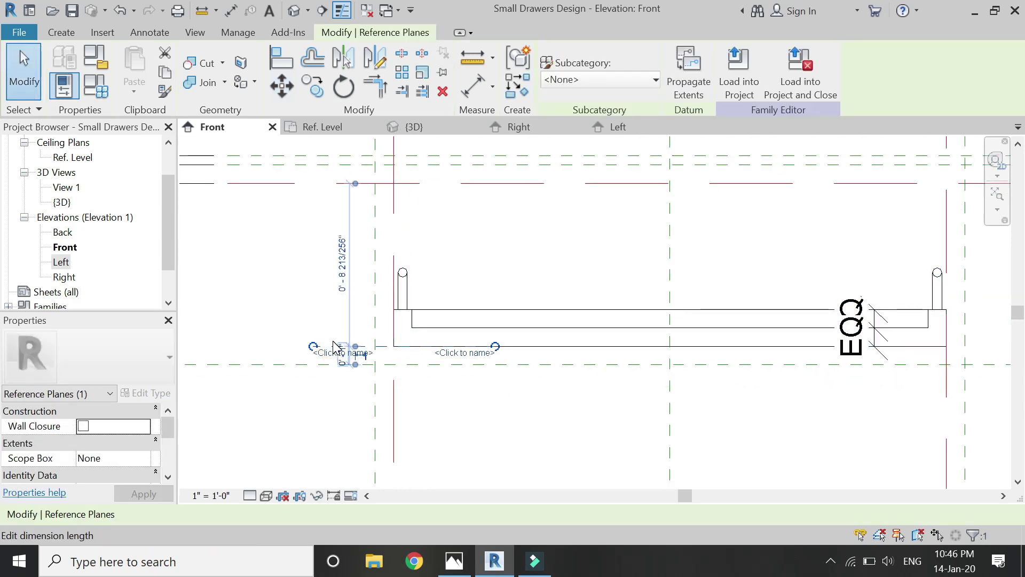
key("Escape")
scroll(323, 305, "down", 2)
scroll(667, 318, "up", 2)
left_click(653, 330)
key("Delete")
Step: Dimension the drawer's edge lines down to the short reference plane and set them EQ
key("d")
key("i")
scroll(660, 309, "up", 2)
left_click(659, 303)
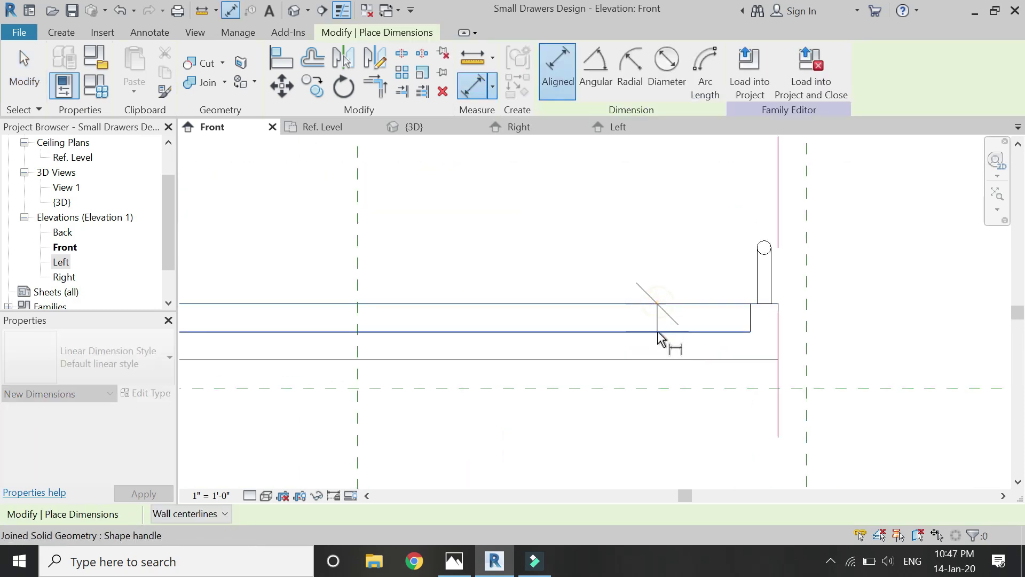
left_click(664, 331)
left_click(665, 360)
left_click(664, 387)
scroll(658, 372, "down", 1)
scroll(658, 372, "down", 2)
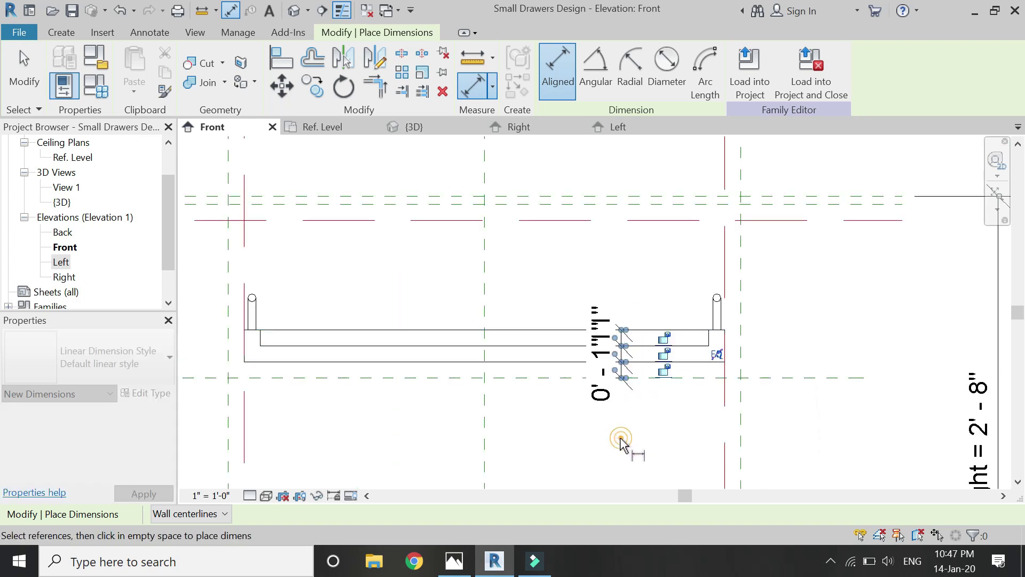
left_click(620, 438)
left_click(716, 353)
key("Escape")
key("Escape")
left_click_drag(717, 275, 367, 369)
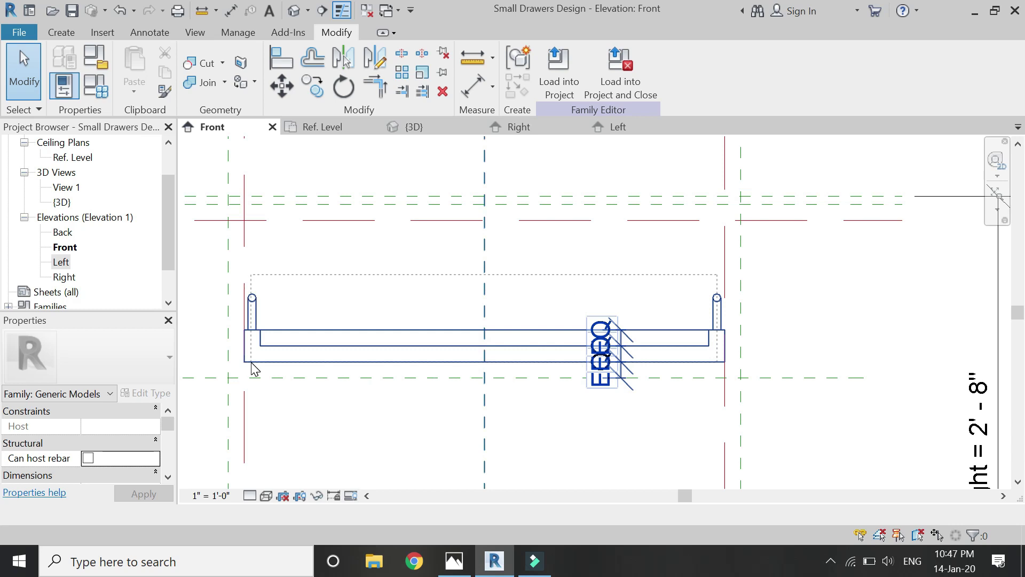
left_click_drag(255, 361, 255, 362)
Step: Copy the drawer from its base corner into the middle and bottom slot intersections
left_click(544, 250, "shift")
scroll(543, 250, "down", 2)
left_click(313, 87)
scroll(422, 294, "up", 1)
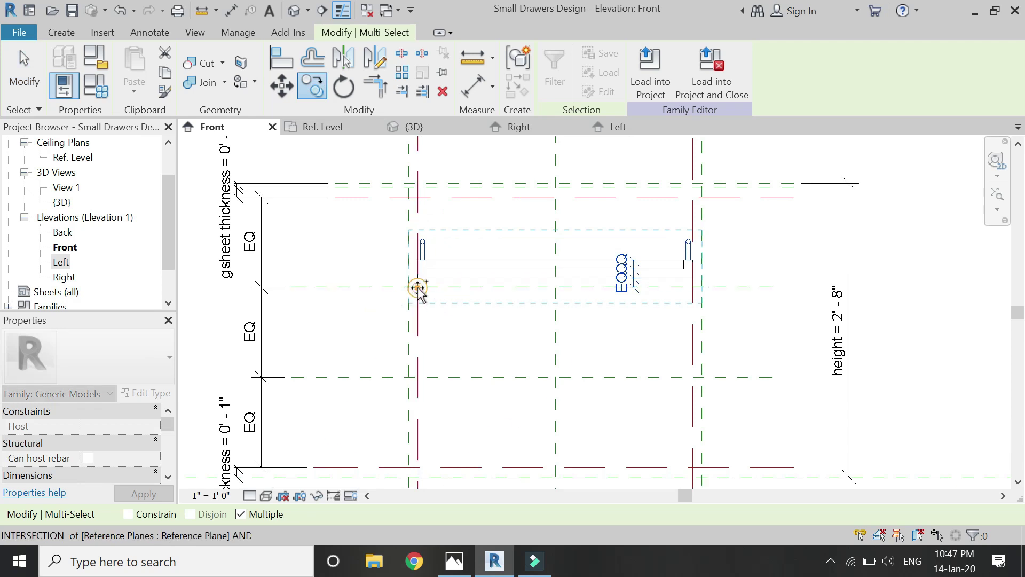
left_click(418, 288)
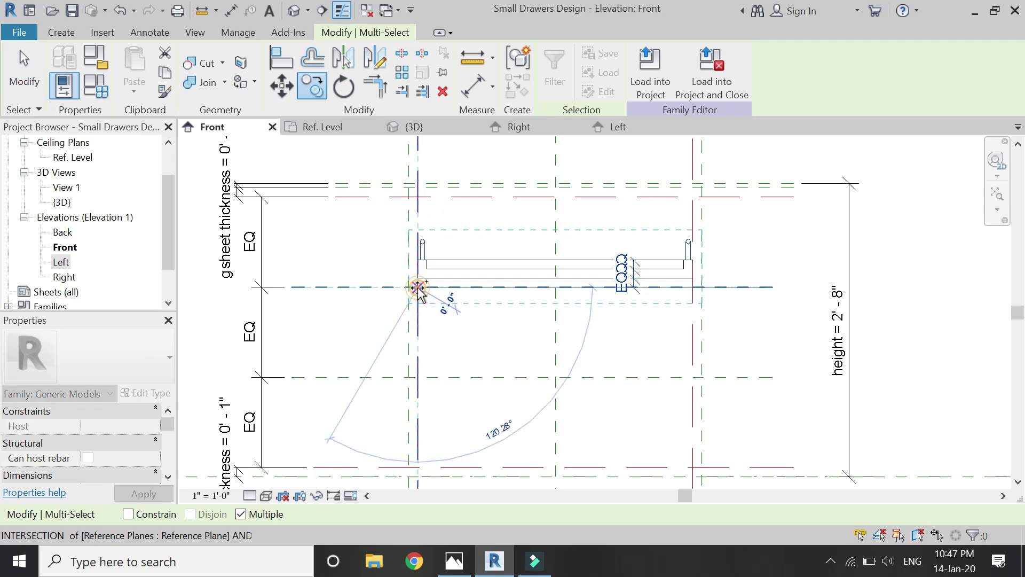
left_click(418, 376)
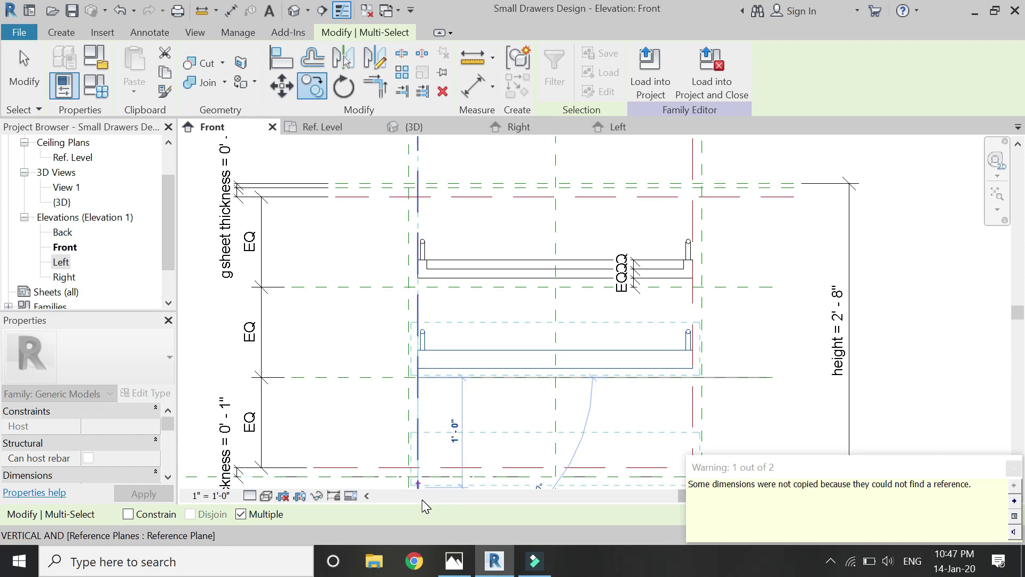
left_click(418, 467)
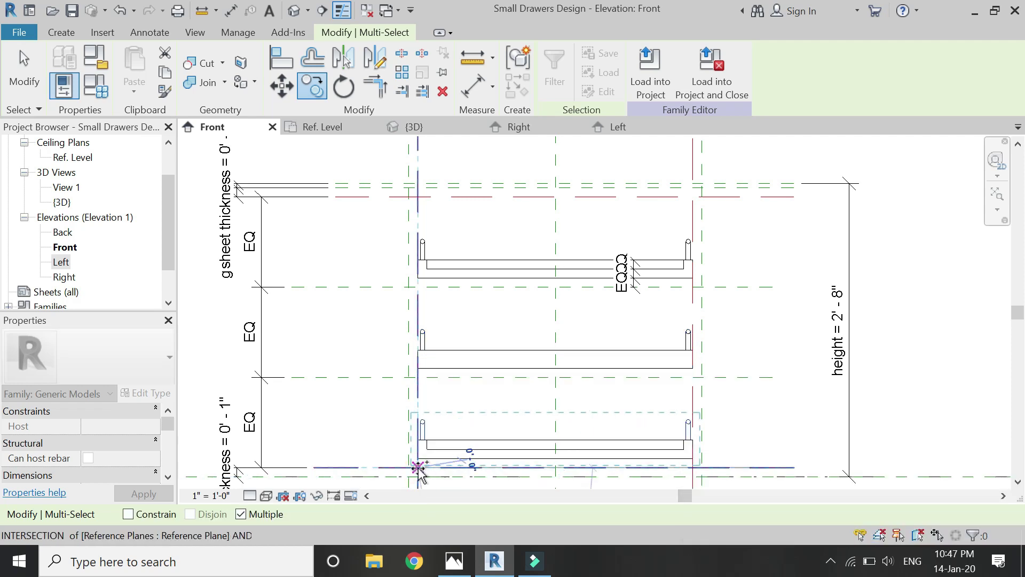
key("Escape")
key("Escape")
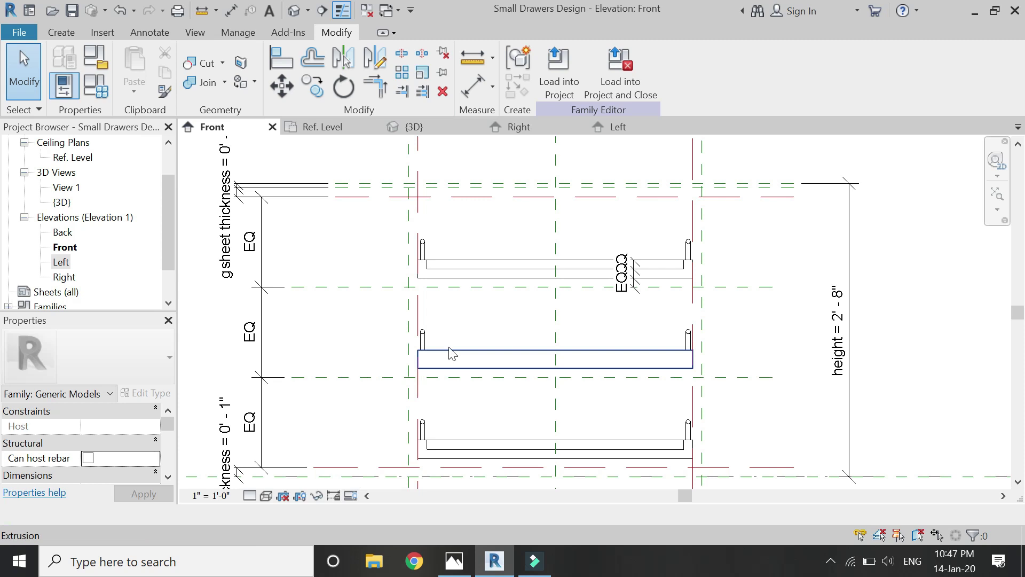
left_click(409, 128)
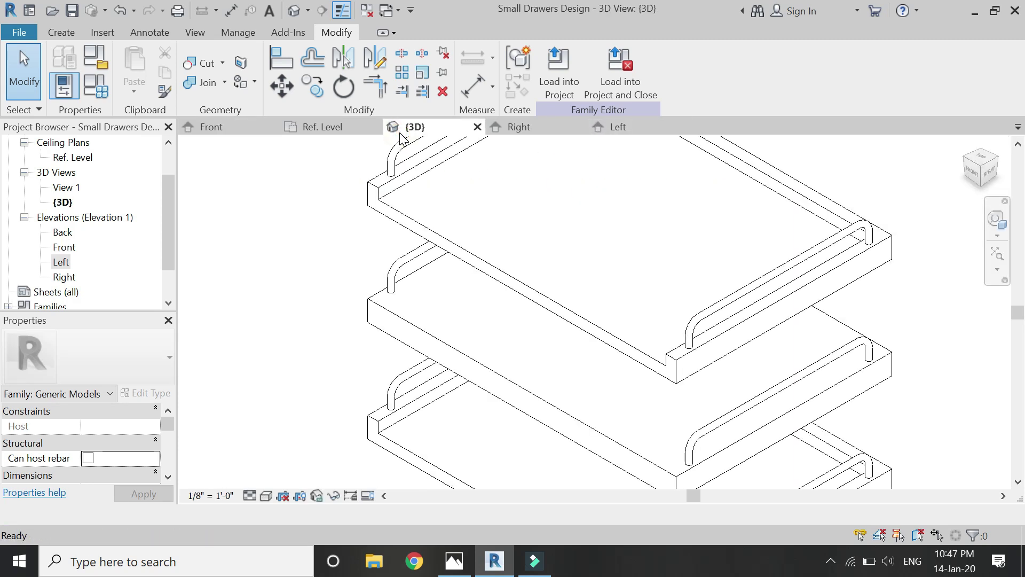
scroll(445, 299, "down", 1)
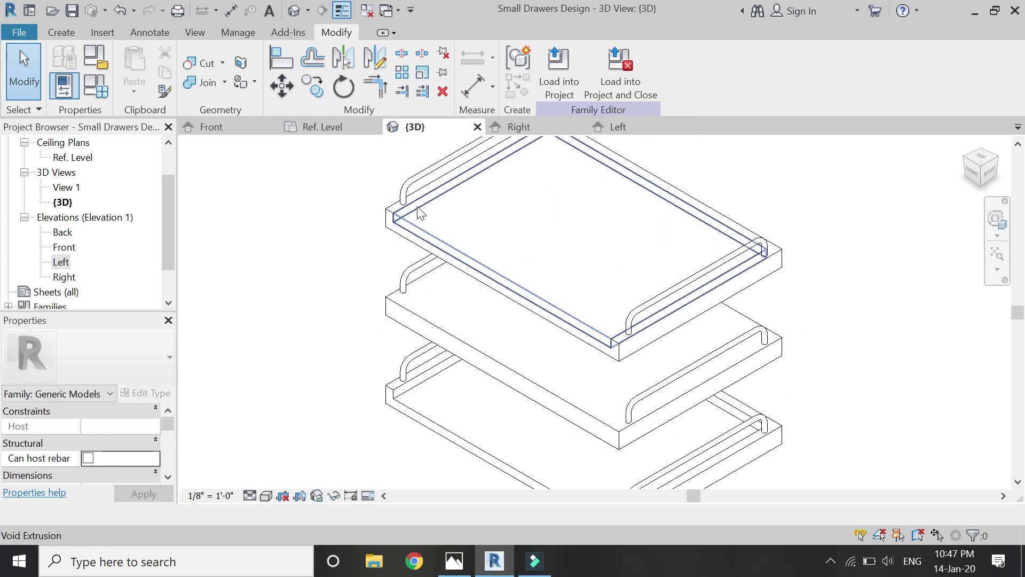
left_click(419, 211)
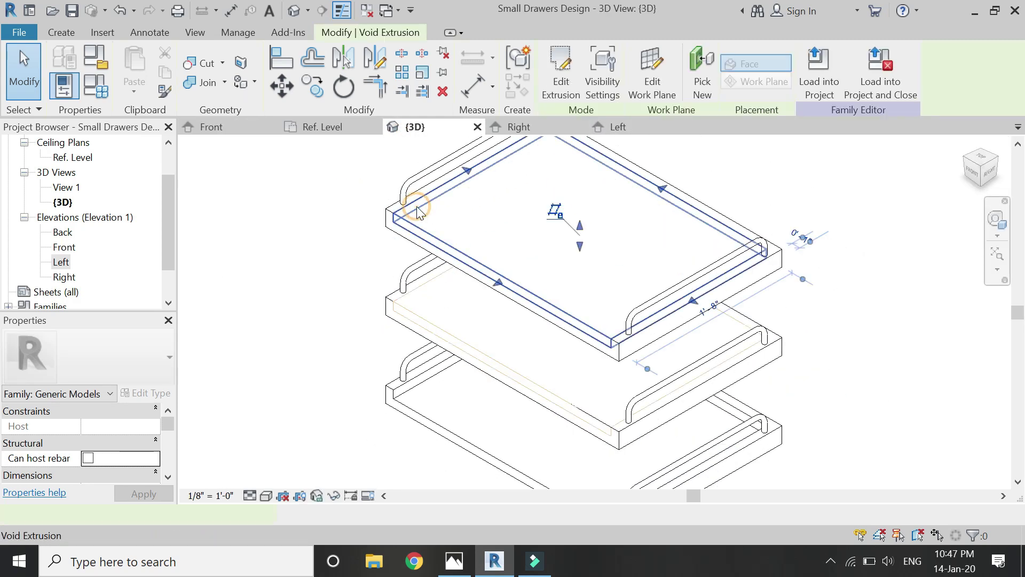
left_click(372, 323)
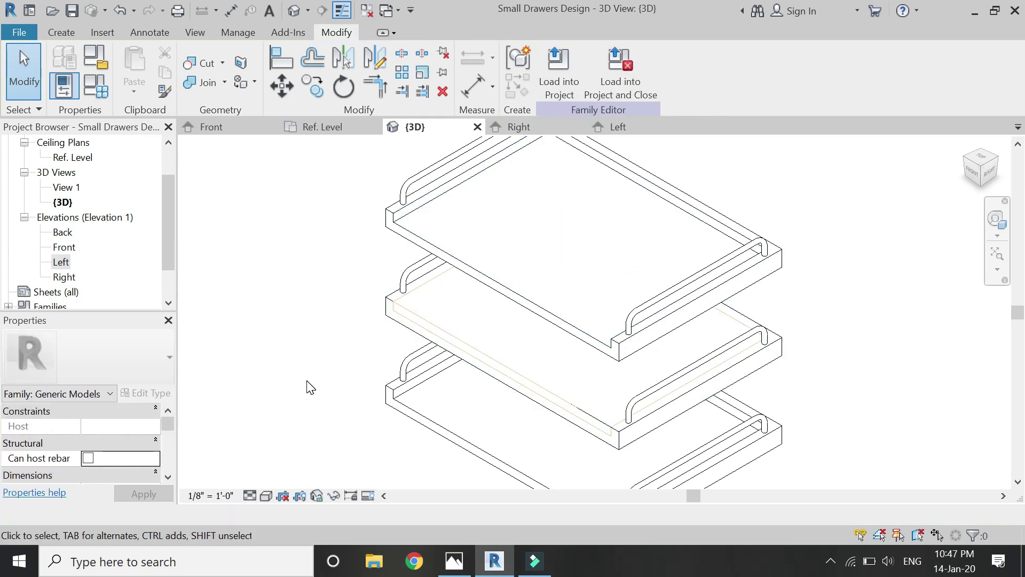
scroll(342, 383, "up", 1)
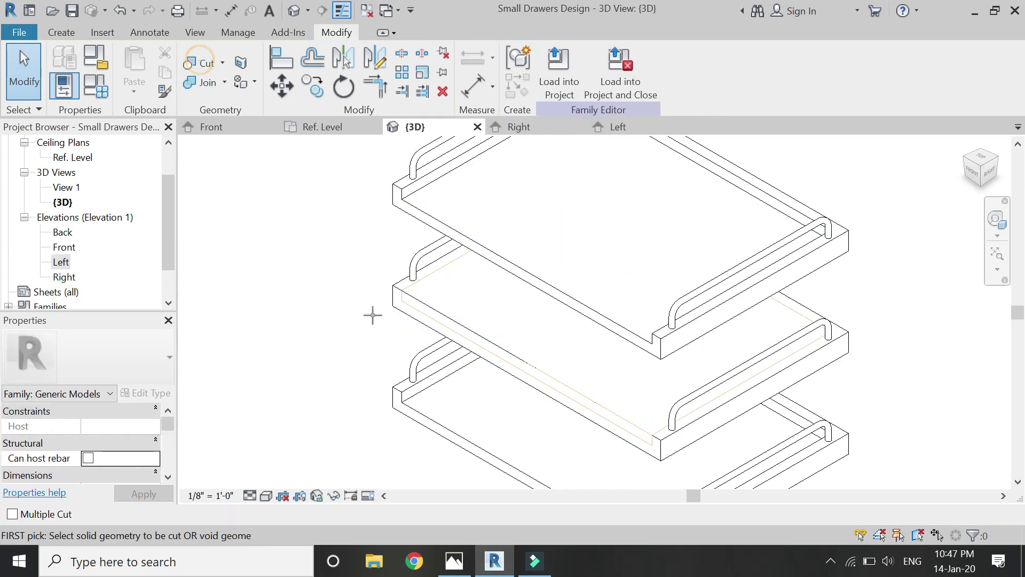
scroll(373, 320, "down", 1)
key("Escape")
scroll(358, 353, "down", 2)
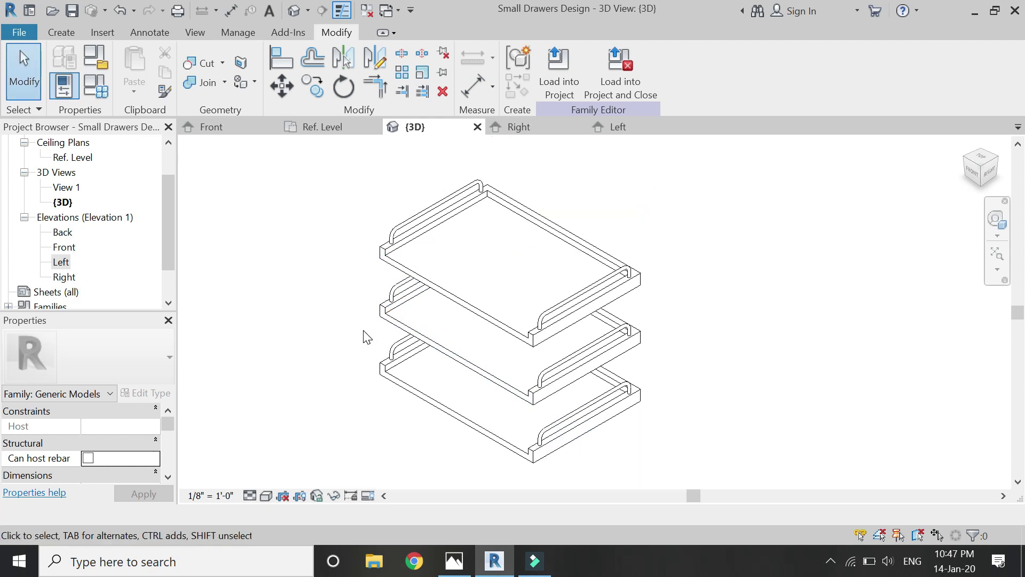
Step: In the Right elevation, align and lock a drawer edge to its reference plane
left_click(553, 130)
scroll(530, 373, "down", 2)
scroll(587, 347, "up", 3)
left_click(279, 53)
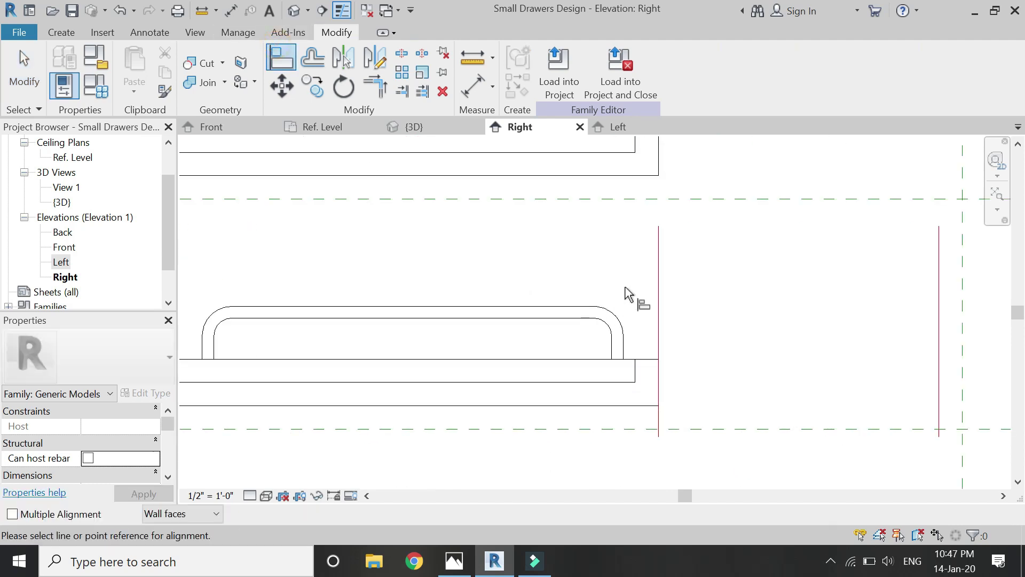
left_click(660, 381)
scroll(641, 339, "down", 2)
scroll(534, 347, "up", 2)
left_click(534, 336)
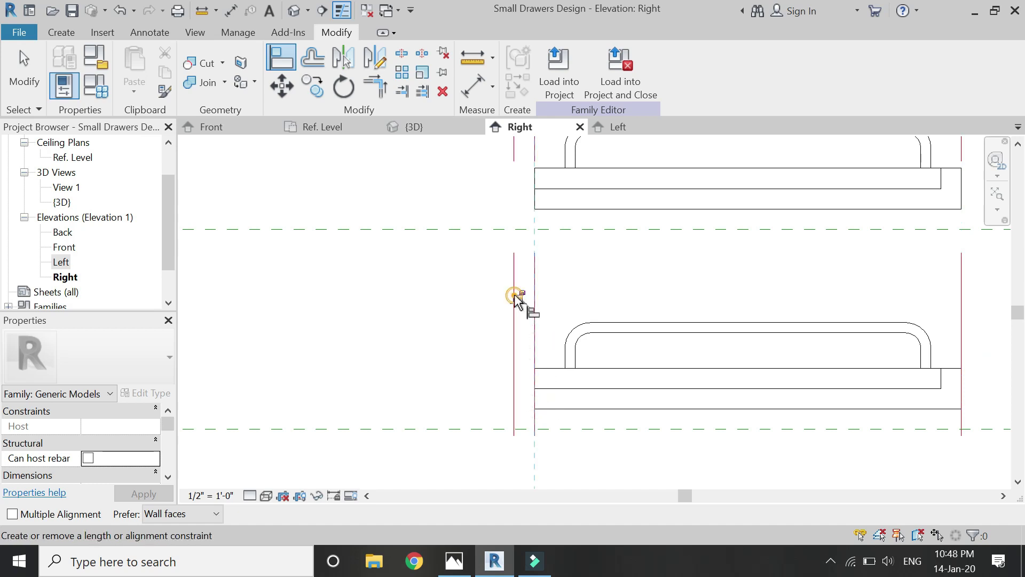
scroll(531, 246, "down", 3)
scroll(698, 350, "up", 4)
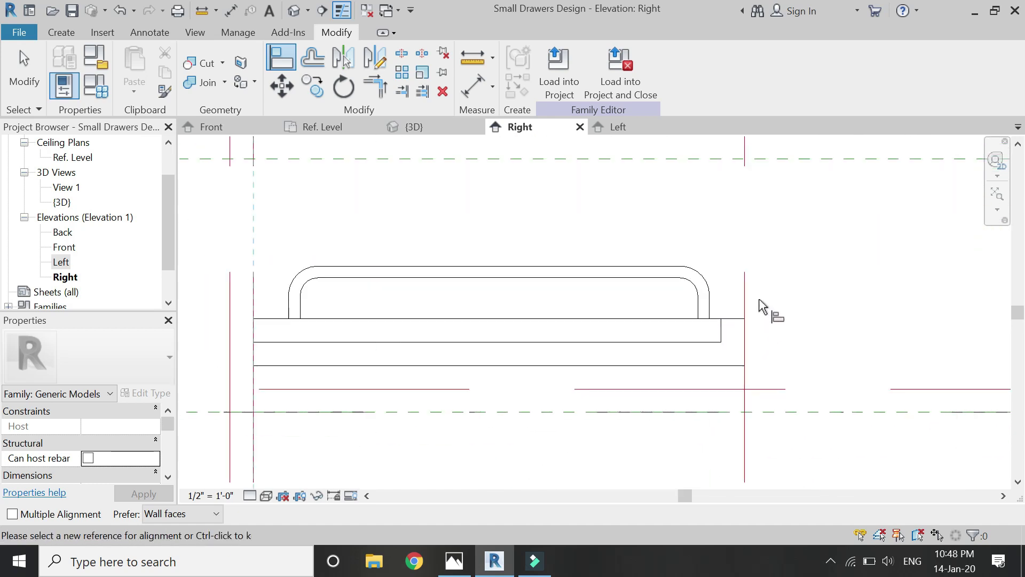
Step: Align and lock the other drawer edge to the right reference line, then return to Front
left_click(746, 291)
left_click(744, 338)
scroll(761, 337, "down", 3)
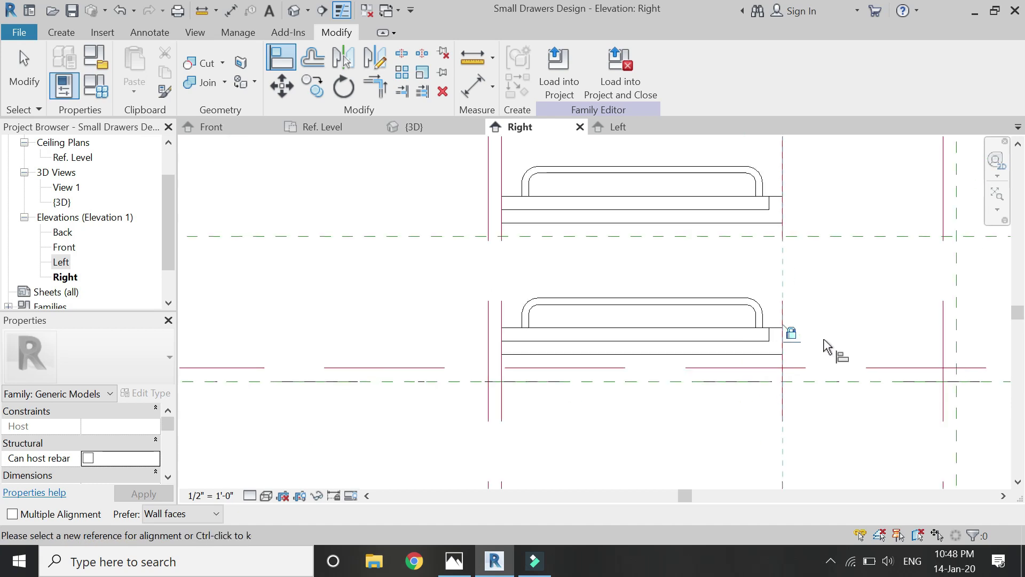
scroll(497, 347, "up", 3)
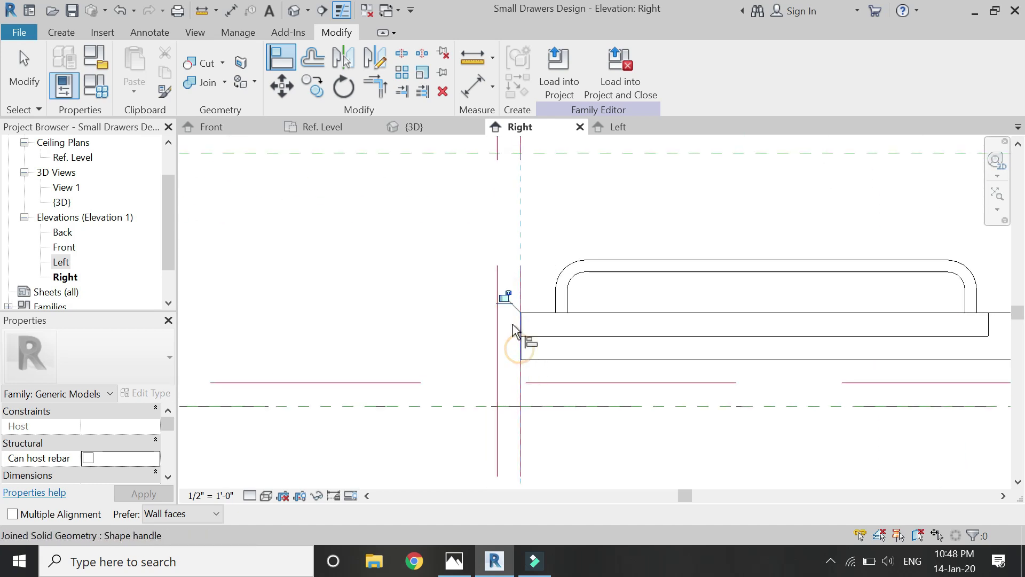
scroll(499, 371, "down", 3)
key("Escape")
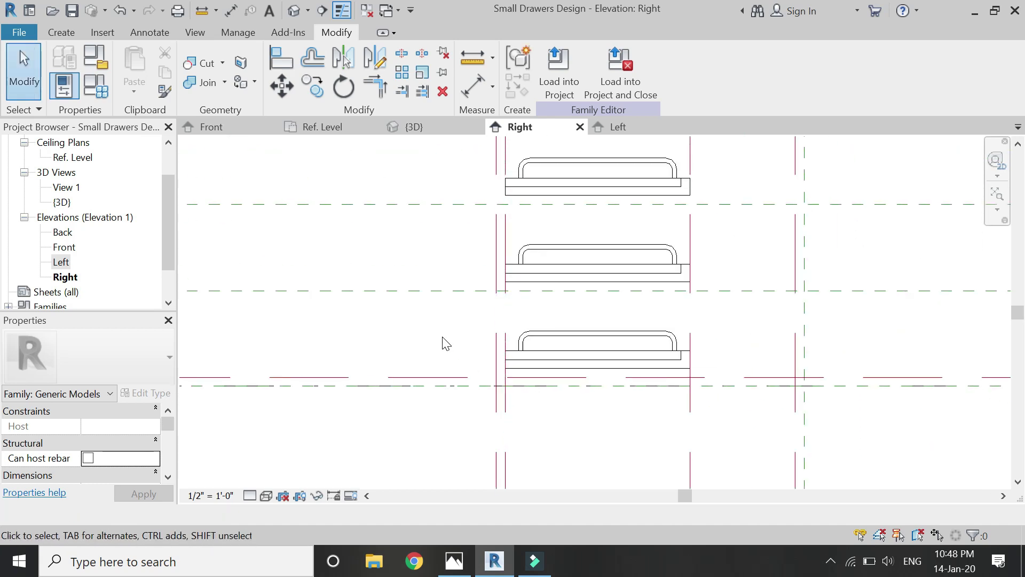
scroll(444, 343, "down", 2)
left_click(219, 127)
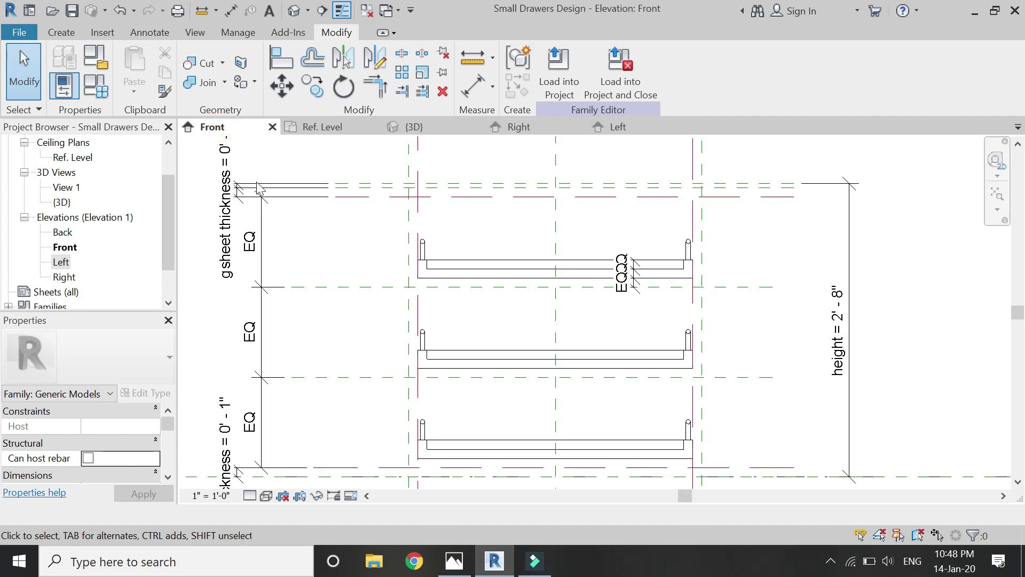
Step: Add an equalized EQ dimension string across the middle drawer's layer lines
left_click(484, 96)
scroll(678, 407, "up", 3)
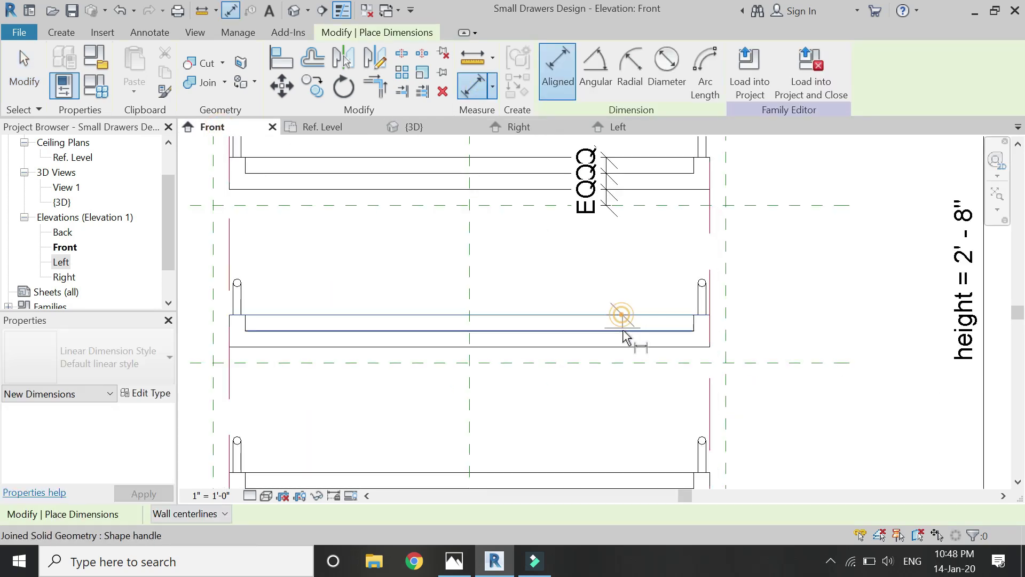
left_click(628, 353)
left_click(636, 369)
left_click(622, 408)
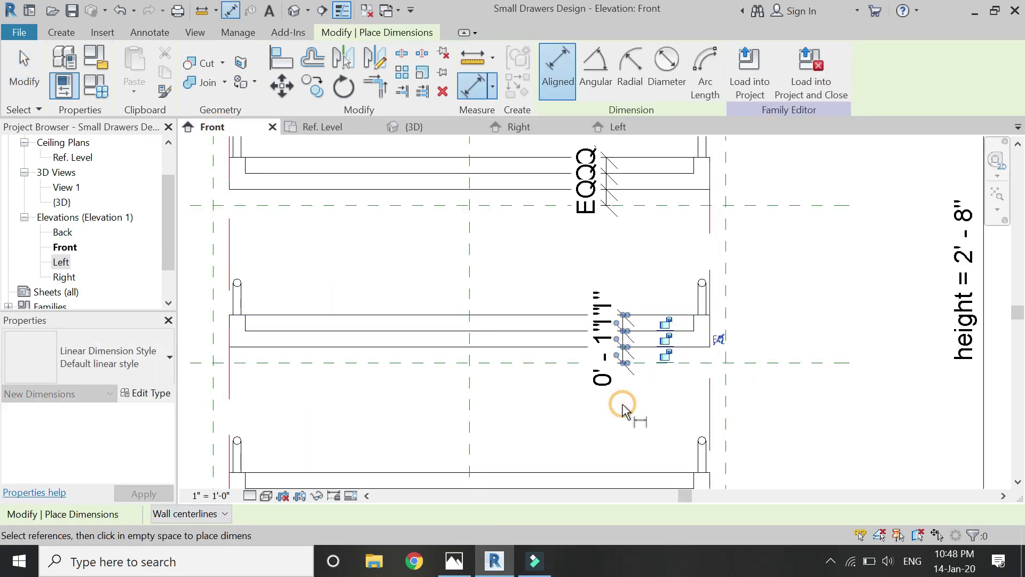
left_click(716, 341)
Step: Add an equalized EQ dimension from the lower drawer's layers to the plane beneath it
scroll(593, 412, "up", 3)
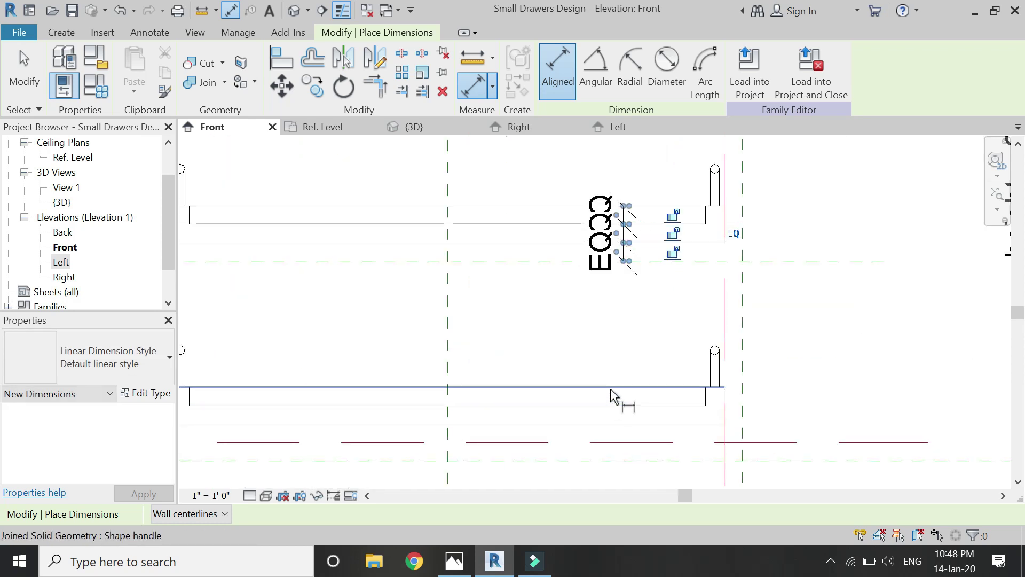
left_click(617, 423)
left_click(615, 443)
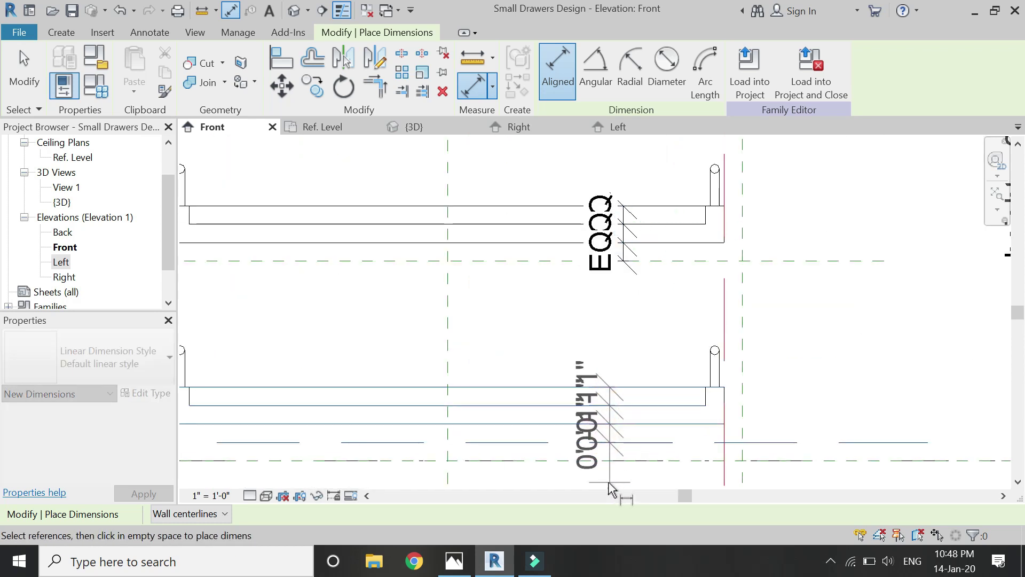
left_click(601, 479)
left_click(709, 416)
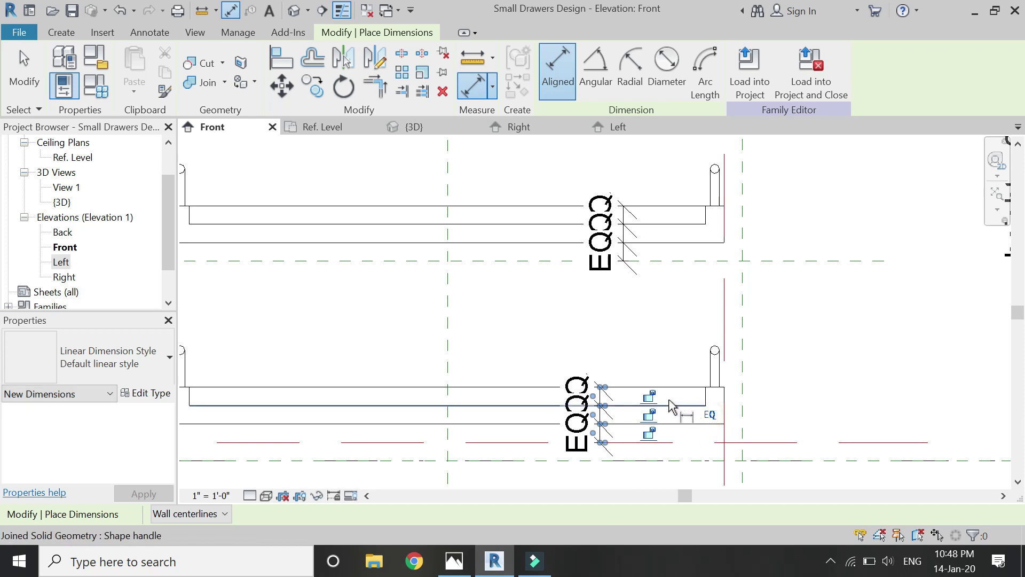
scroll(515, 340, "down", 3)
key("Escape")
key("Escape")
scroll(382, 141, "up", 2)
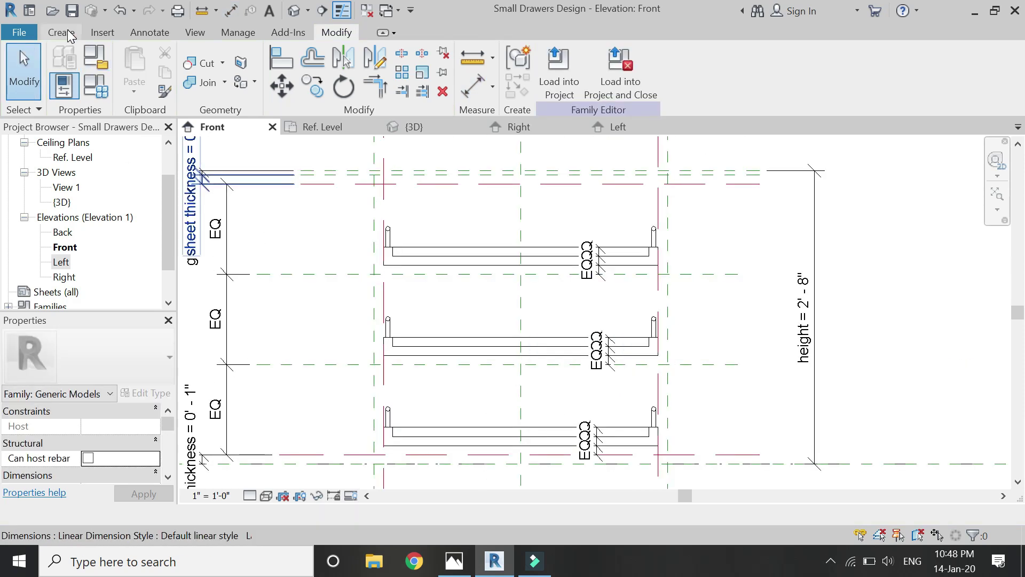
Step: Start a new solid extrusion using the lower drawer's face as the work plane
left_click(68, 34)
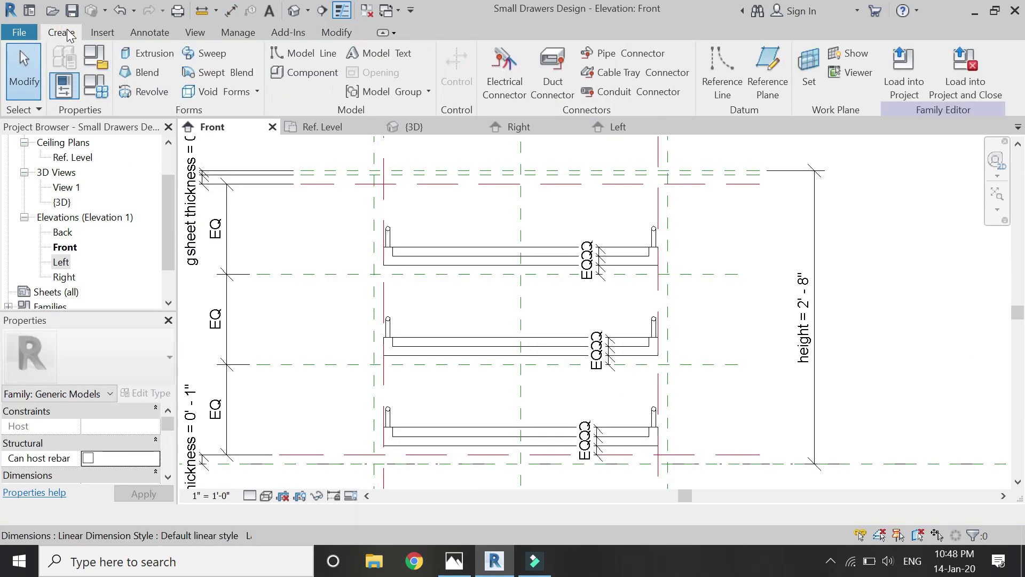
left_click(143, 55)
left_click(694, 69)
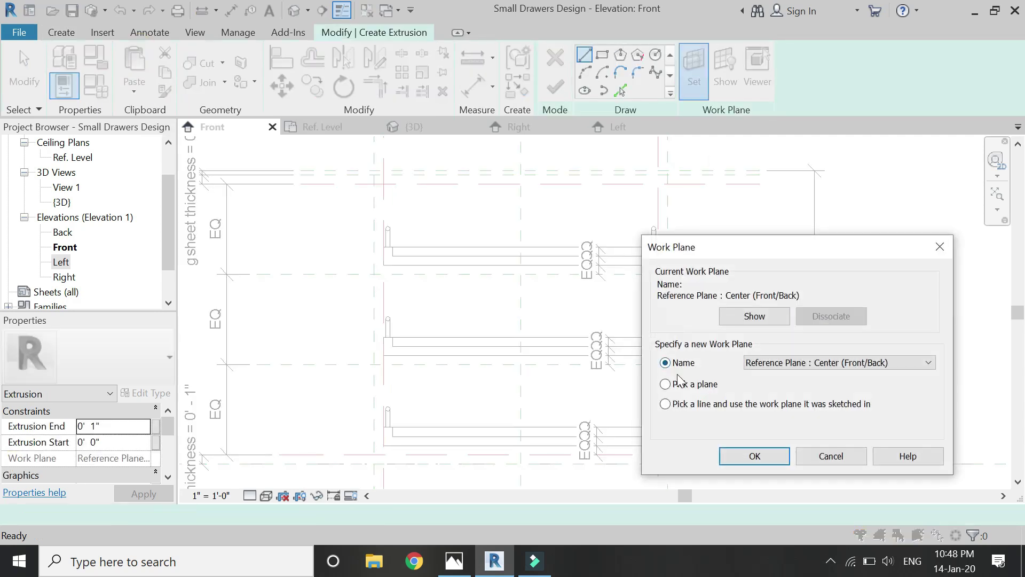
left_click(740, 455)
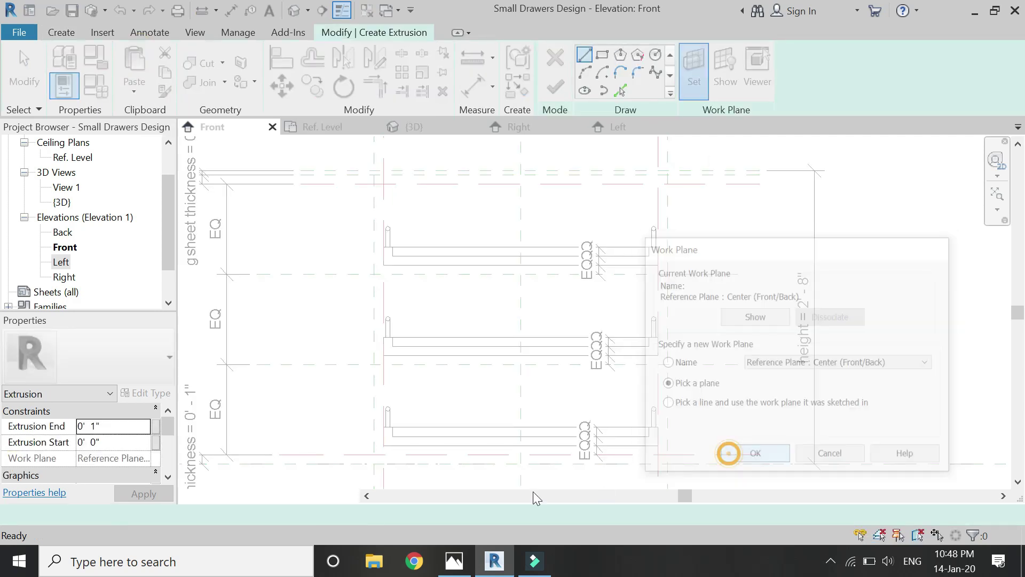
left_click(389, 439)
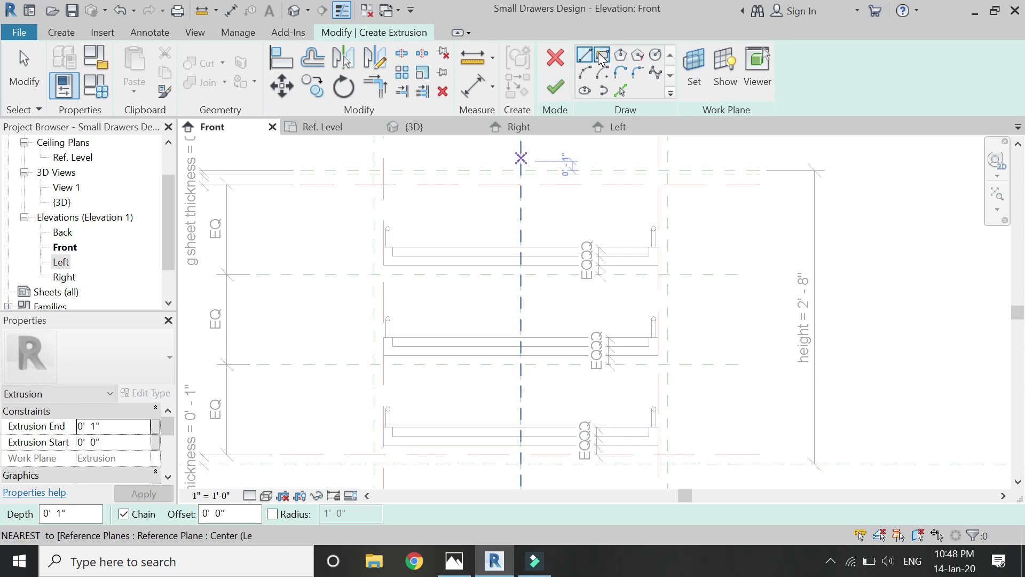
Step: Sketch a rectangle from the top plane intersection down to the Ref. Level around the drawers
left_click(602, 55)
scroll(387, 184, "up", 5)
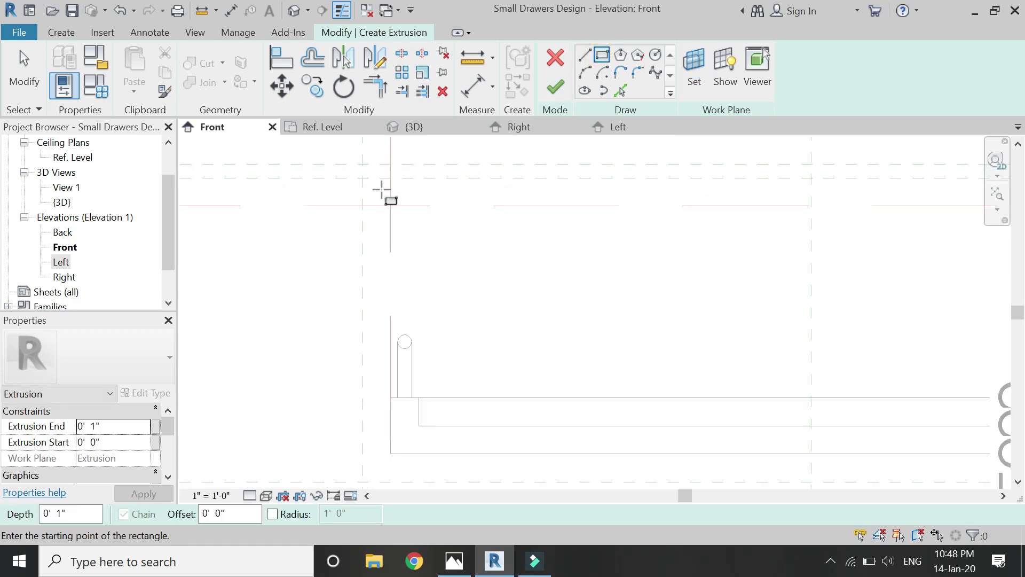
left_click(390, 179)
scroll(502, 289, "down", 4)
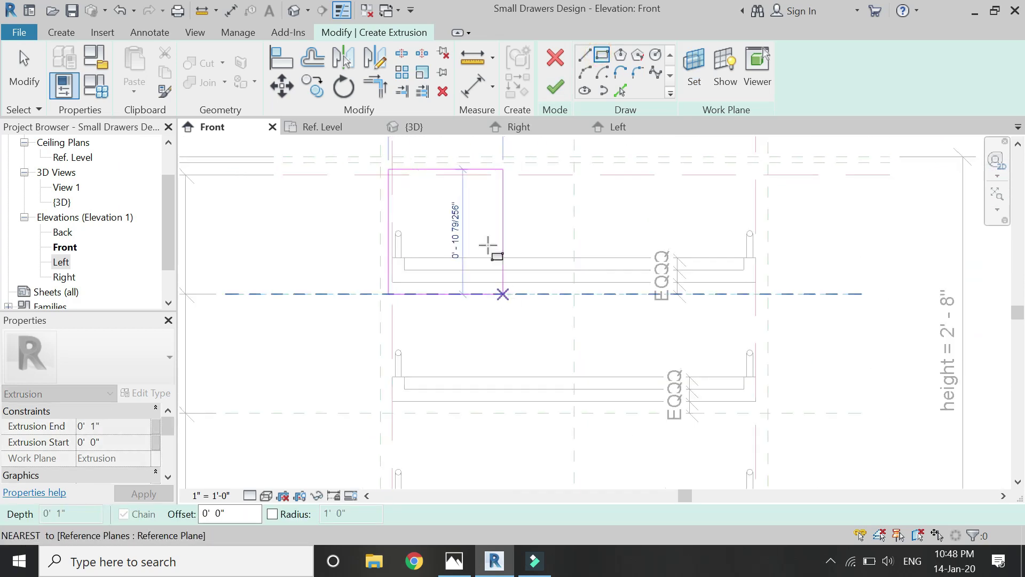
scroll(682, 431, "up", 5)
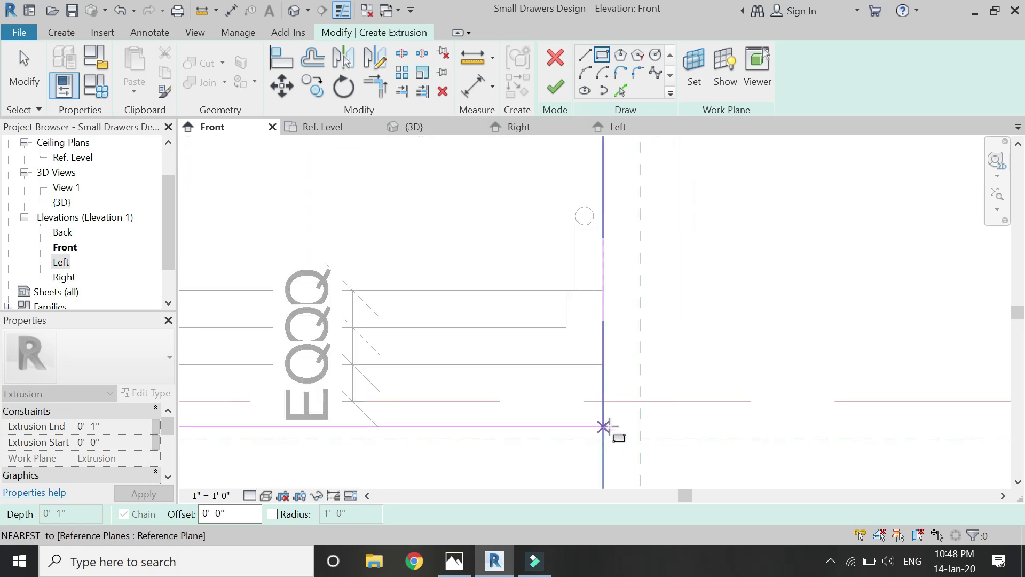
left_click(618, 421)
scroll(778, 446, "down", 4)
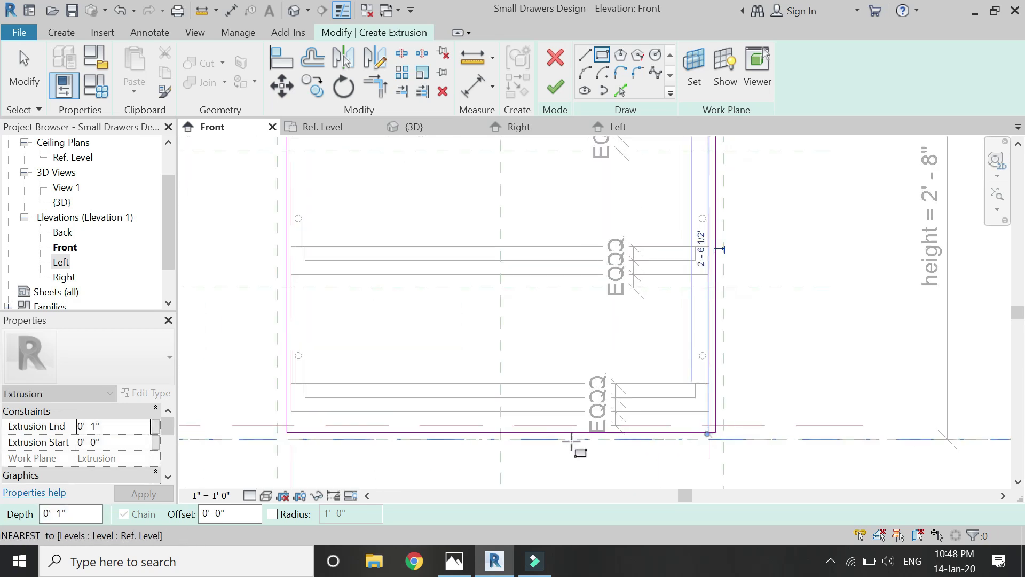
scroll(535, 418, "down", 3)
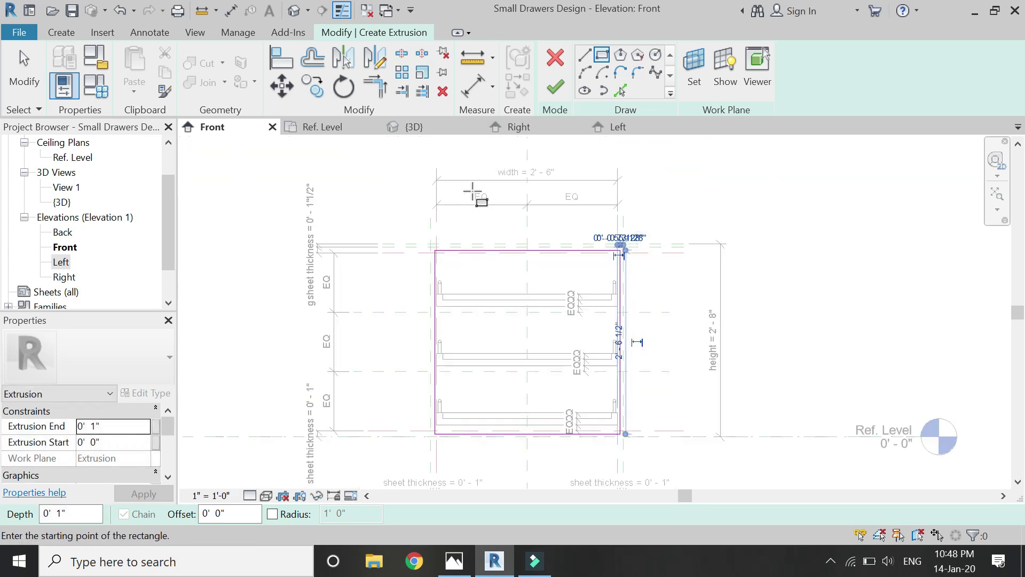
left_click(473, 86)
scroll(426, 265, "up", 5)
Step: Place a three-reference dimension near the sketch's top corner
left_click(436, 324)
left_click(463, 335)
left_click(479, 338)
scroll(512, 340, "down", 4)
scroll(483, 342, "up", 5)
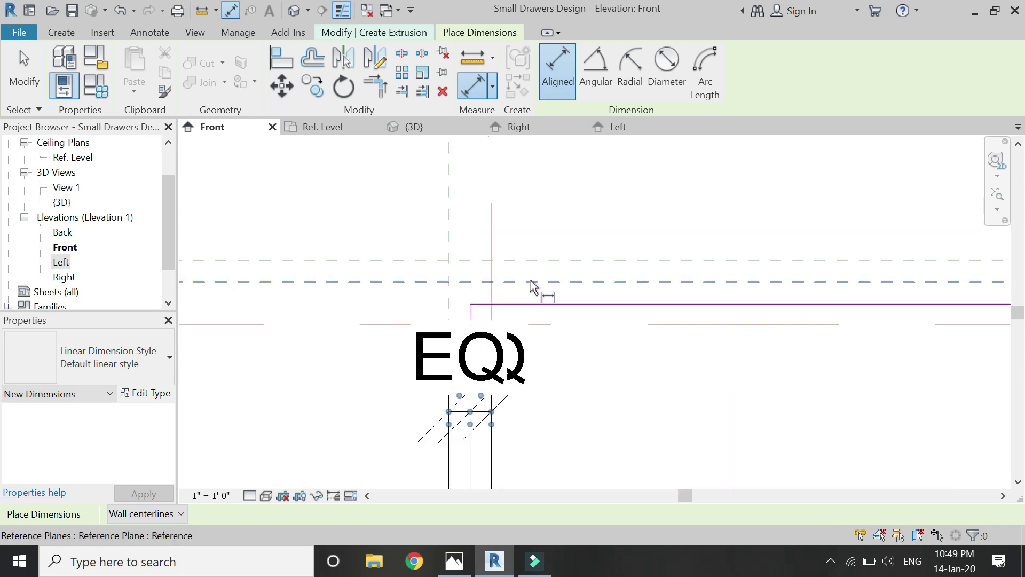
left_click(590, 396)
scroll(714, 385, "down", 2)
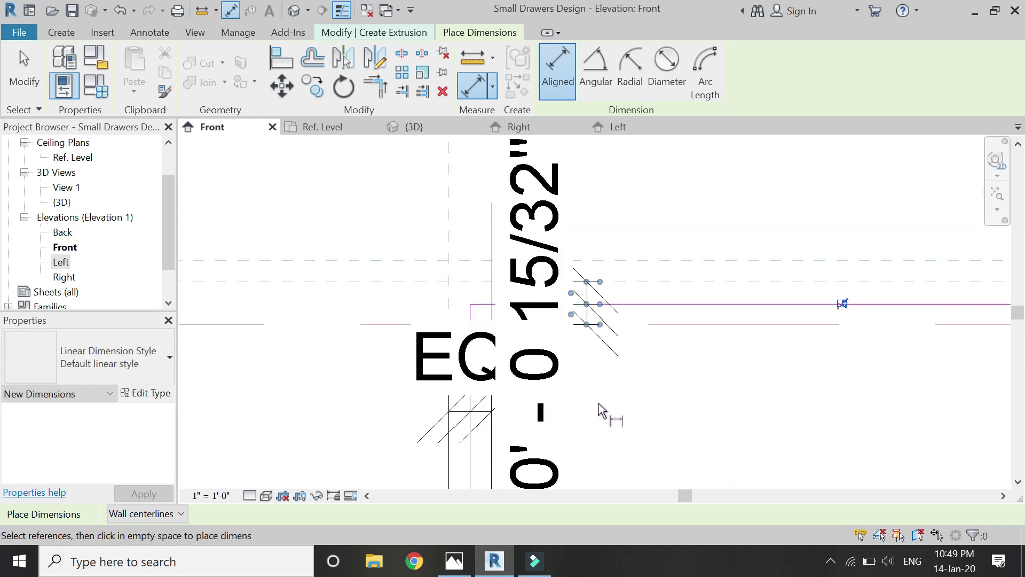
scroll(648, 229, "down", 3)
scroll(584, 298, "down", 3)
scroll(665, 350, "up", 6)
scroll(658, 368, "up", 2)
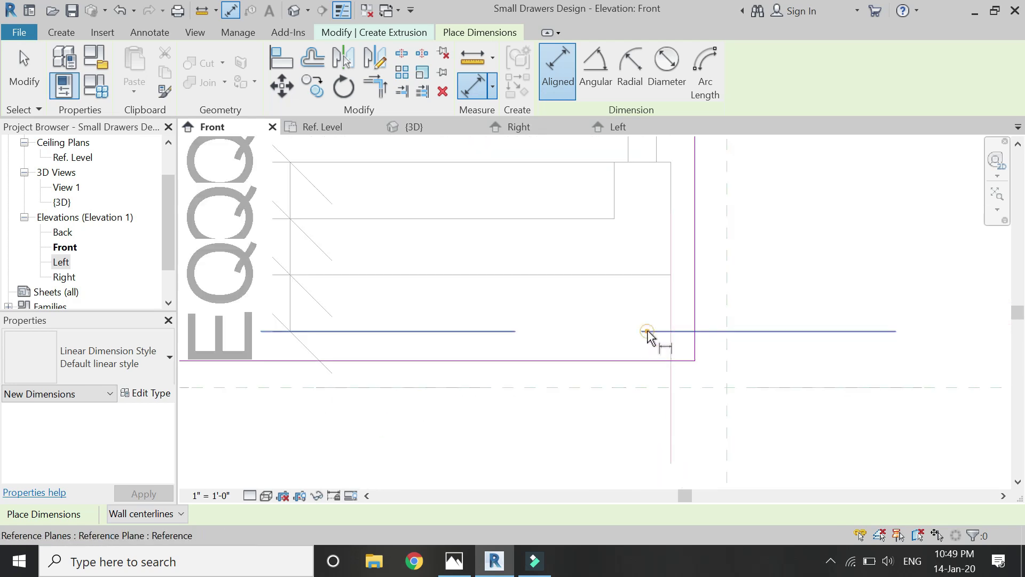
Step: Dimension the sketch's bottom edge and set its segments equal with EQ
left_click(657, 360)
left_click(607, 424)
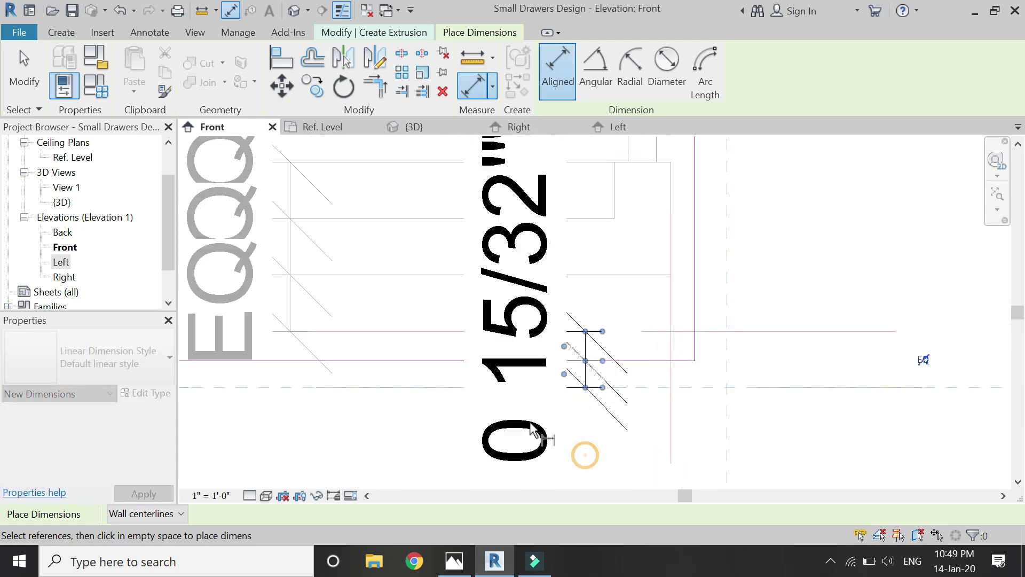
scroll(707, 350, "down", 3)
left_click(657, 334)
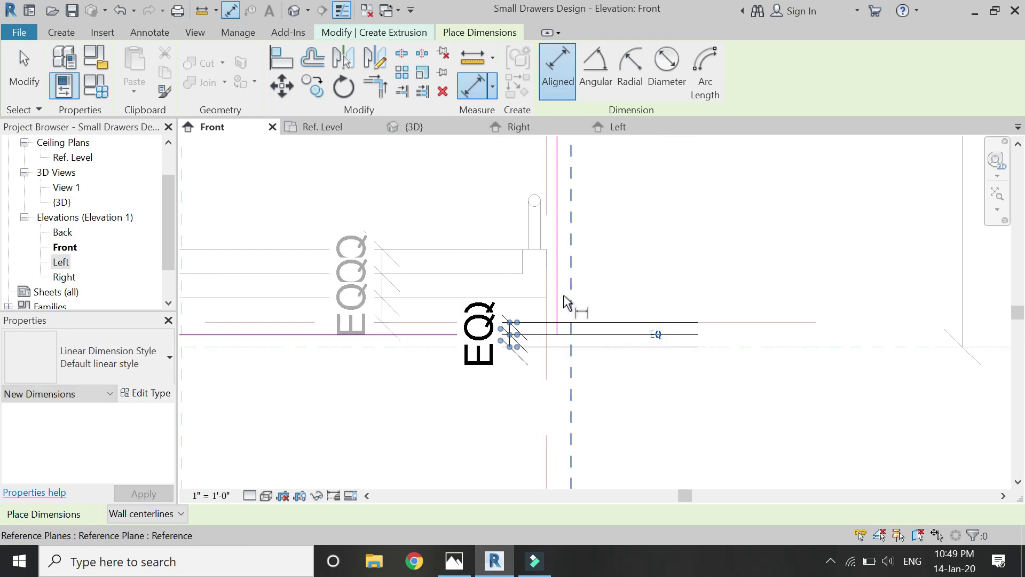
scroll(566, 297, "up", 3)
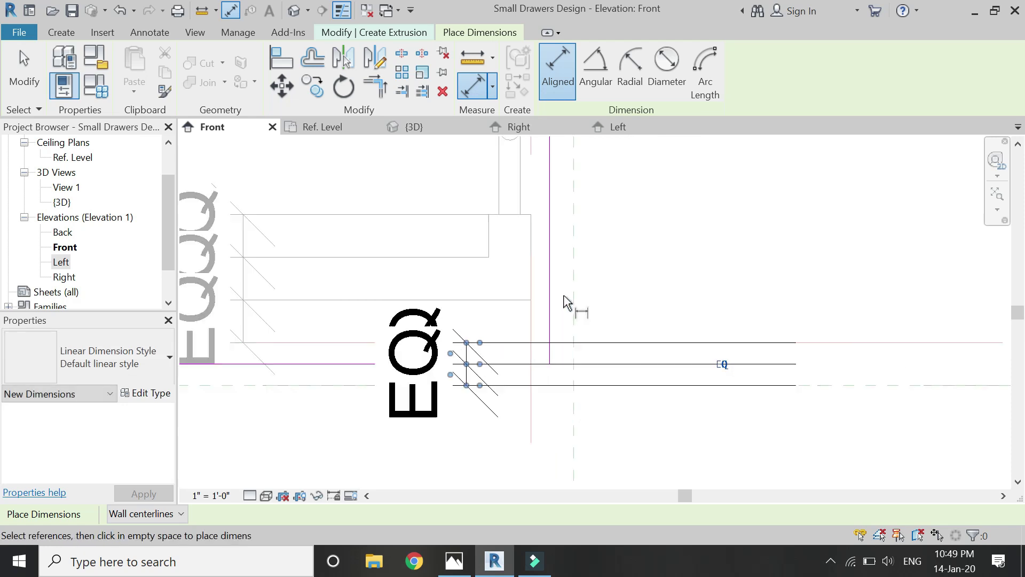
Step: Dimension the sketch's side across three references and make it equal with EQ
left_click(532, 334)
left_click(550, 339)
left_click(577, 342)
scroll(635, 333, "down", 2)
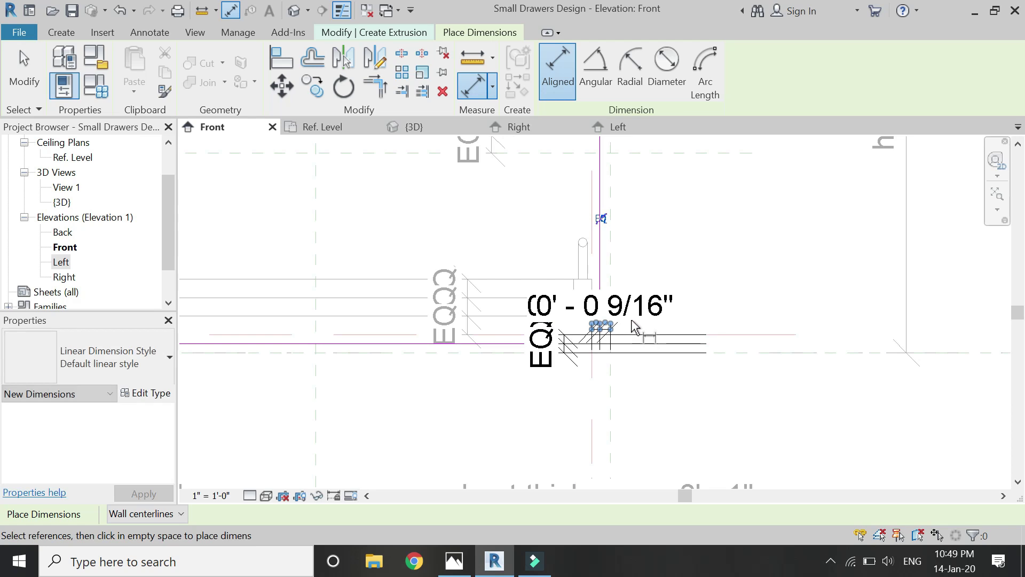
left_click(601, 218)
scroll(662, 294, "down", 3)
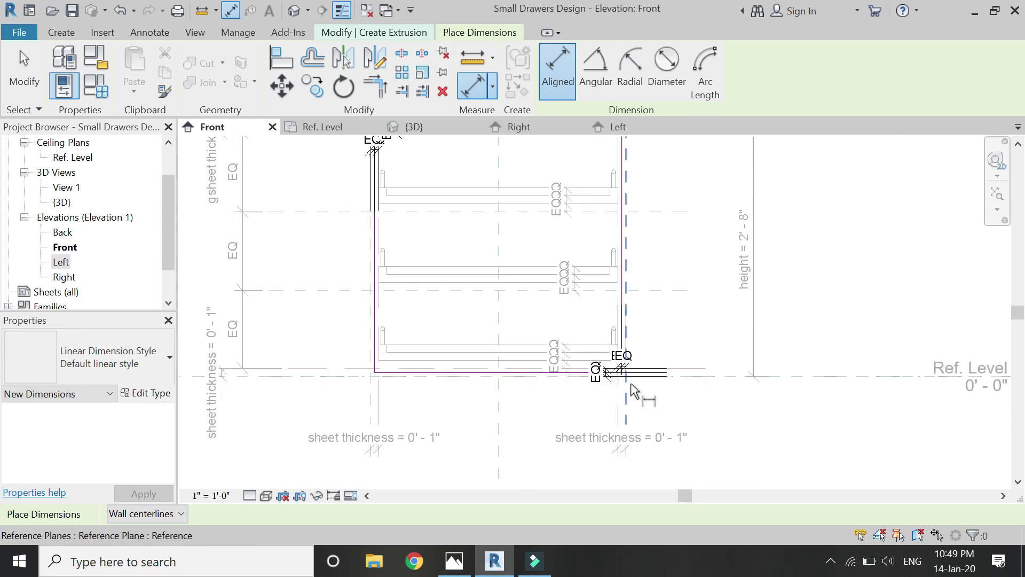
Step: Finish the front panel extrusion sketch
key("Escape")
key("Escape")
scroll(524, 407, "down", 3)
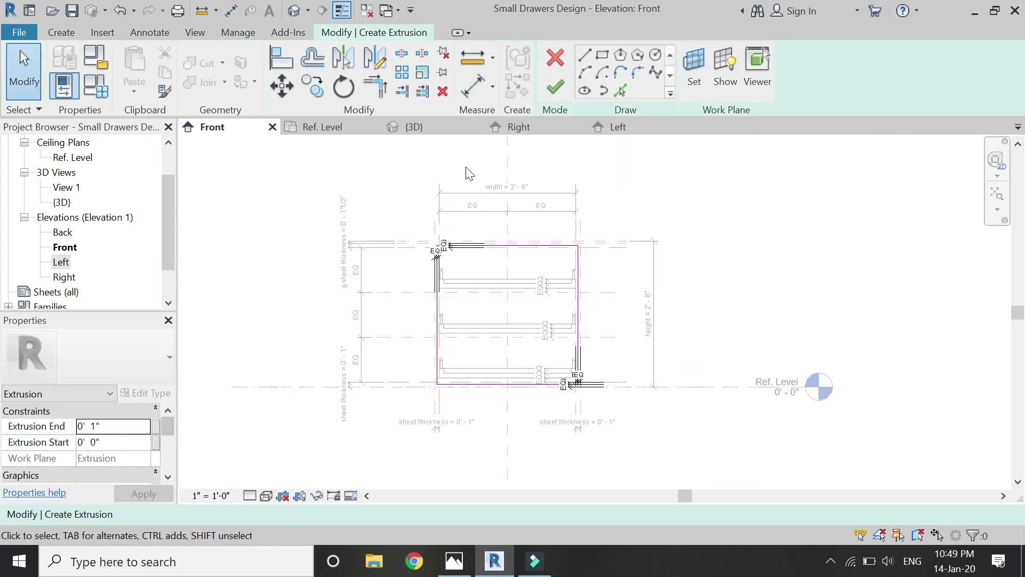
left_click(553, 90)
Step: Deselect the extrusion and move from the {3D} view to the Ref. Level plan
left_click(411, 202)
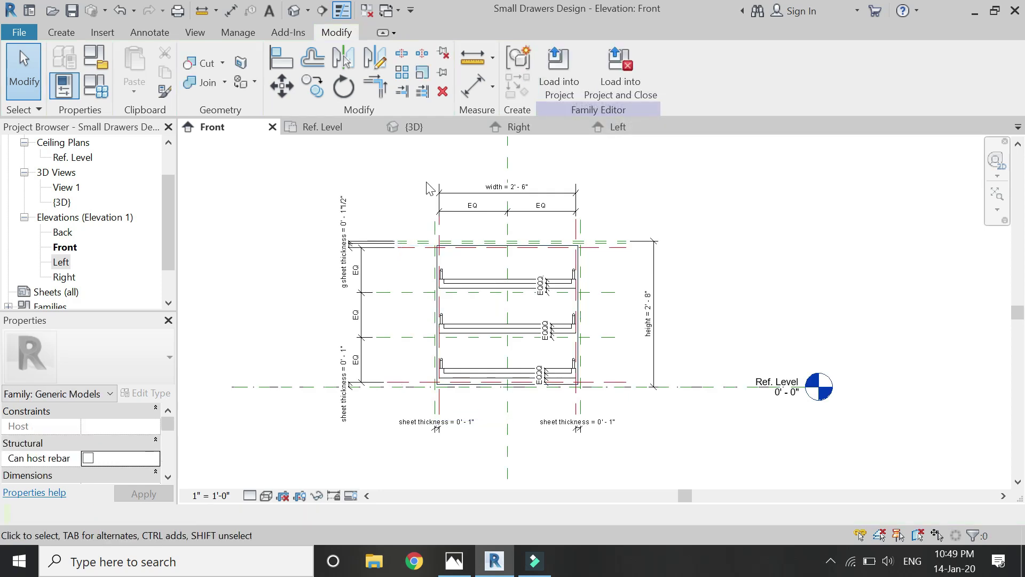
left_click(415, 127)
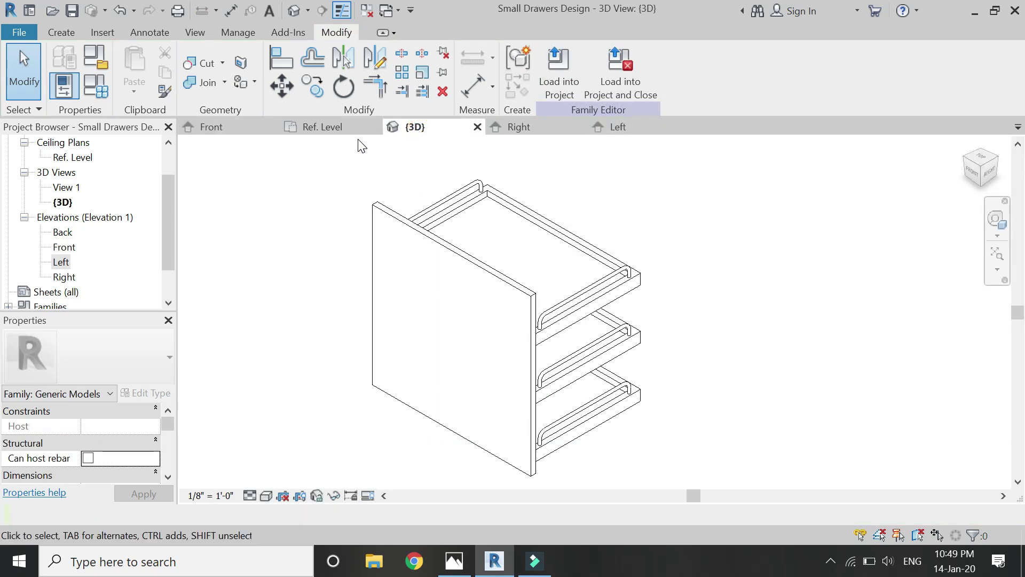
left_click(335, 131)
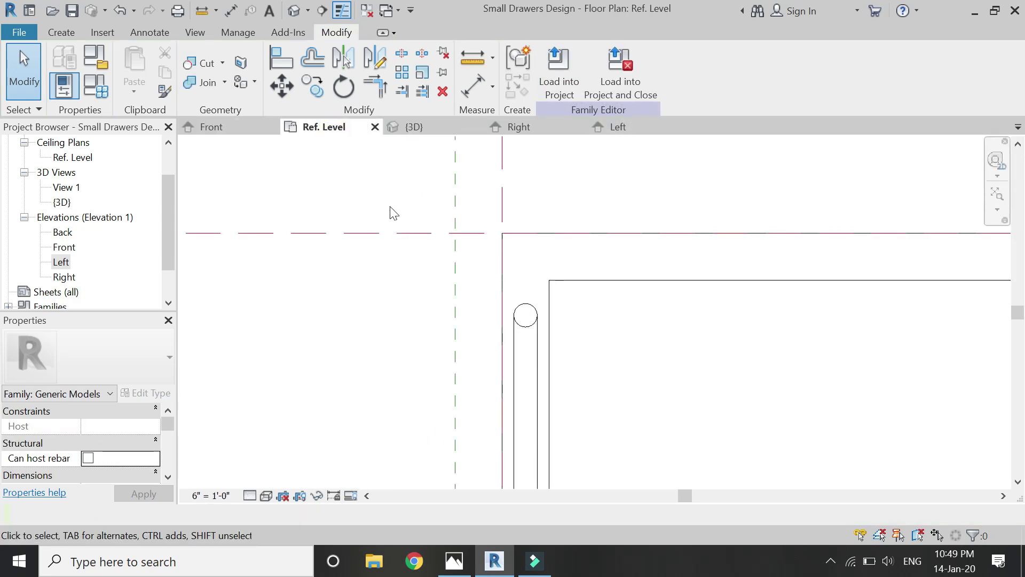
scroll(517, 192, "down", 3)
scroll(554, 371, "up", 4)
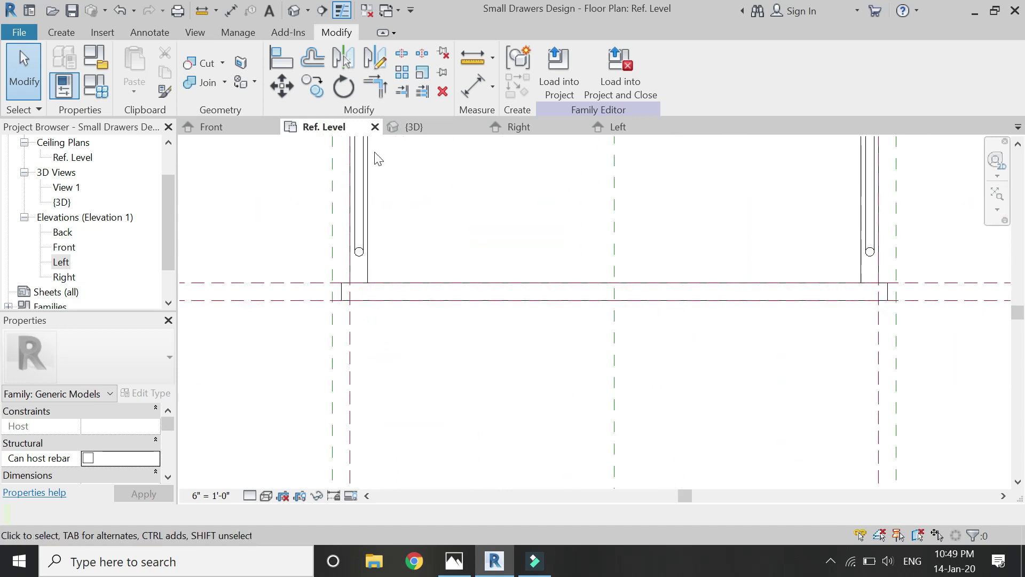
Step: Align the front panel face to the front reference plane and lock it
left_click(281, 60)
left_click(279, 278)
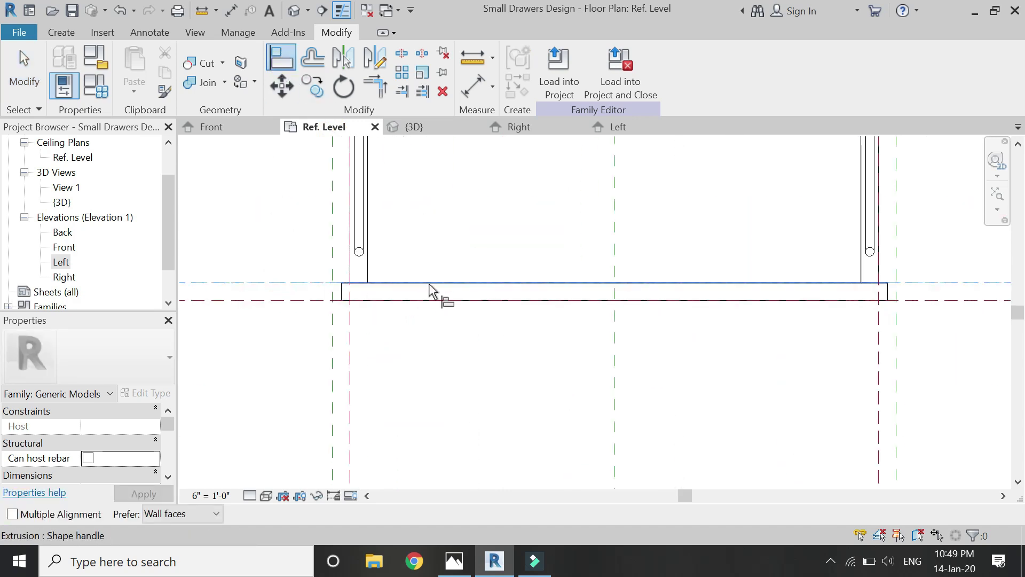
left_click(611, 267)
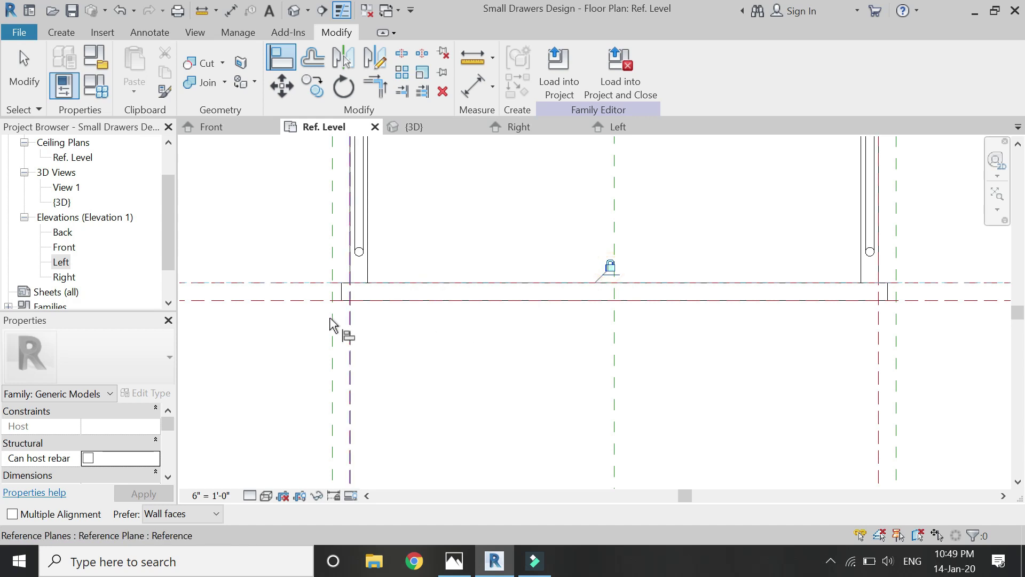
left_click(298, 300)
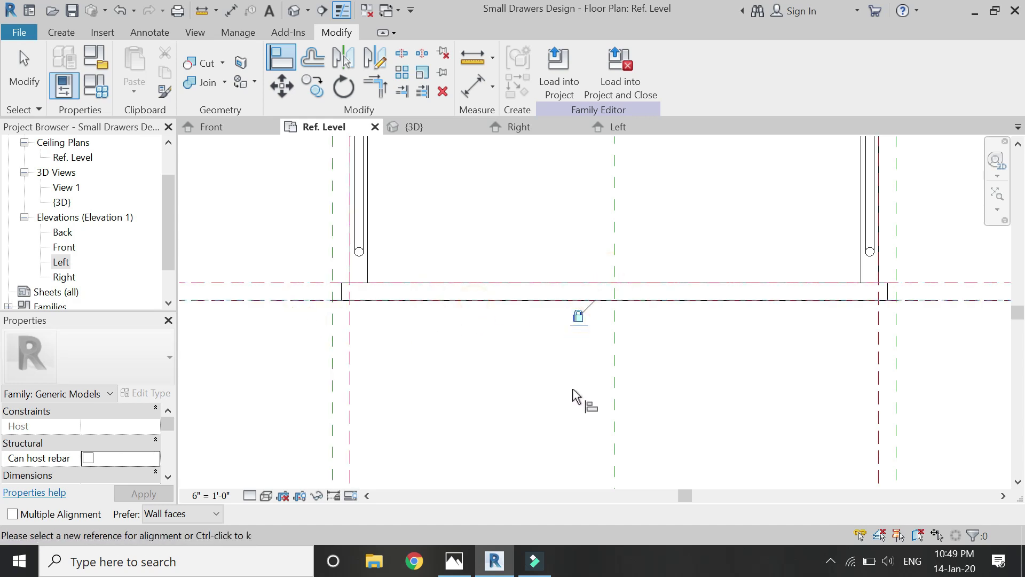
scroll(574, 395, "down", 2)
key("Escape")
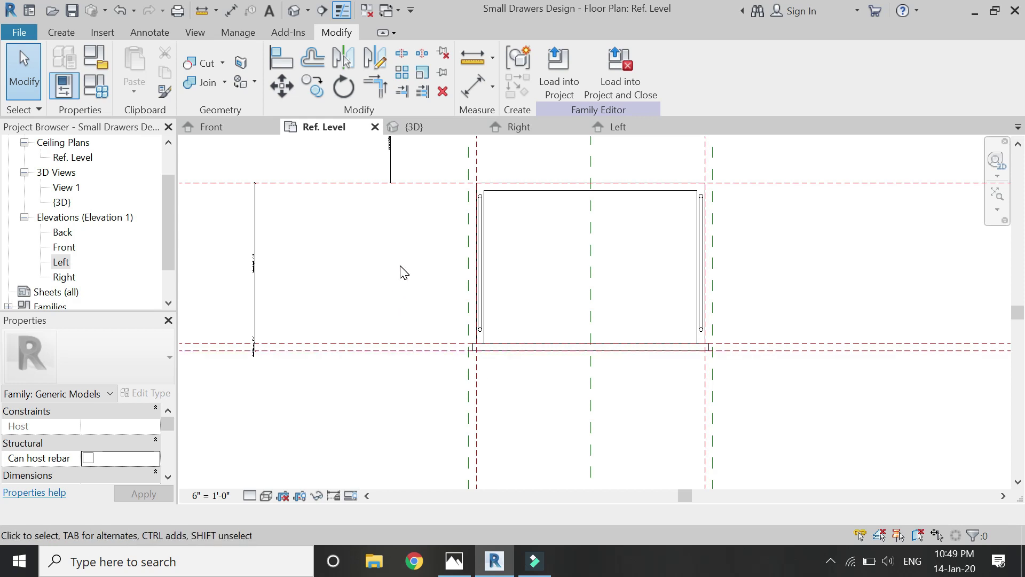
Step: Load the handle family and place a handle in front of the panel
left_click(60, 35)
left_click(308, 75)
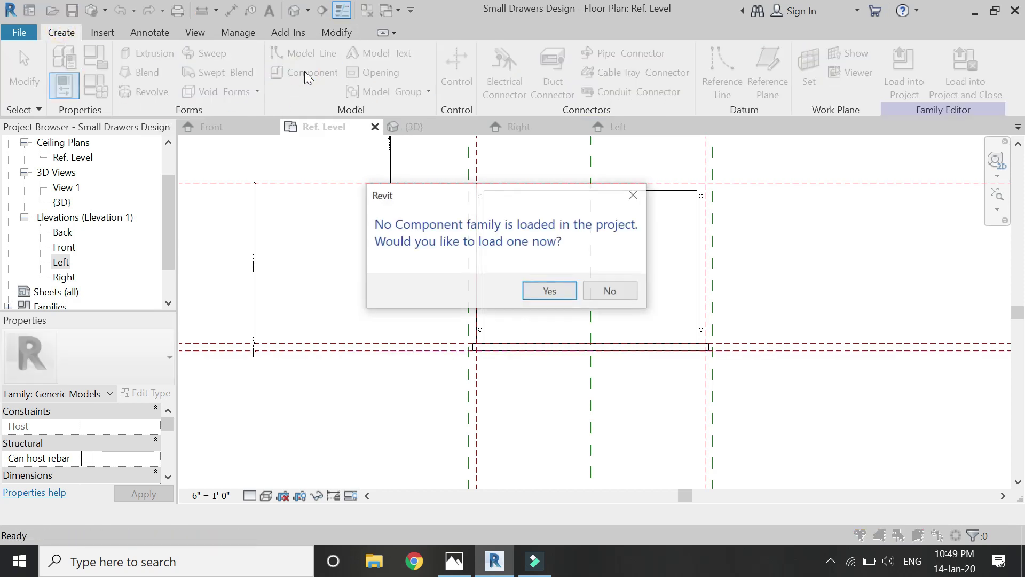
left_click(543, 290)
left_click(298, 219)
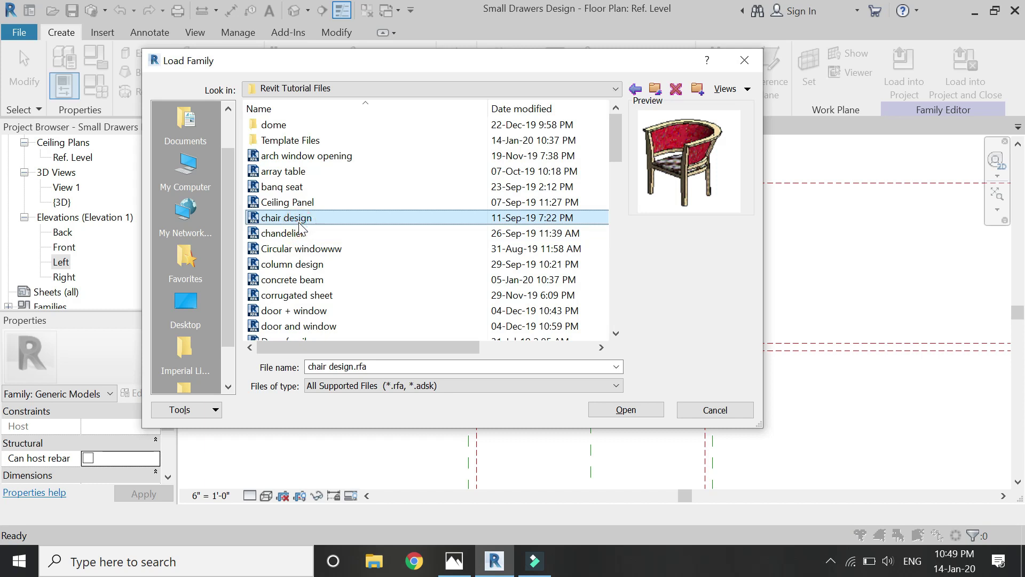
key("h")
left_click(626, 410)
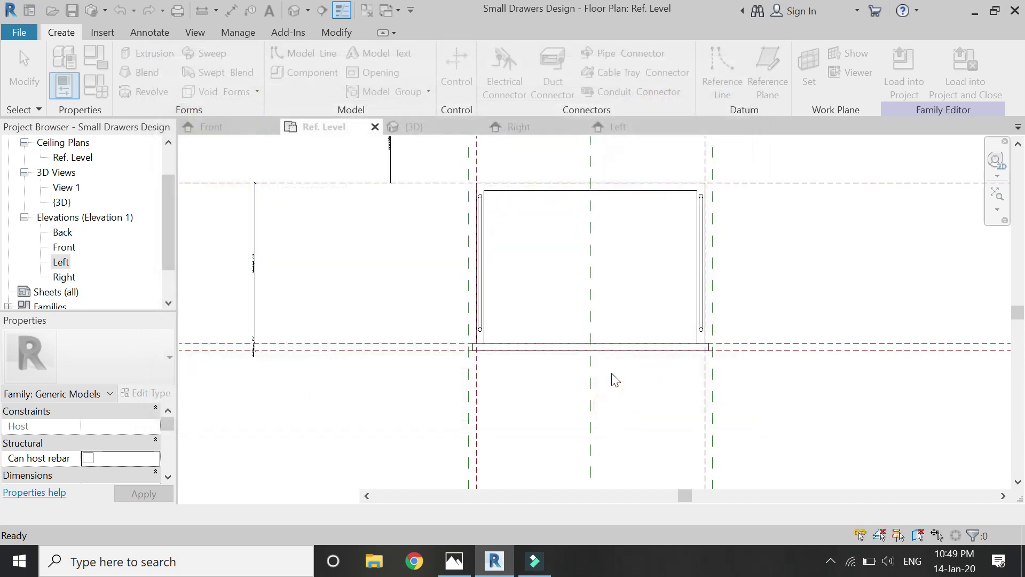
scroll(589, 350, "up", 1)
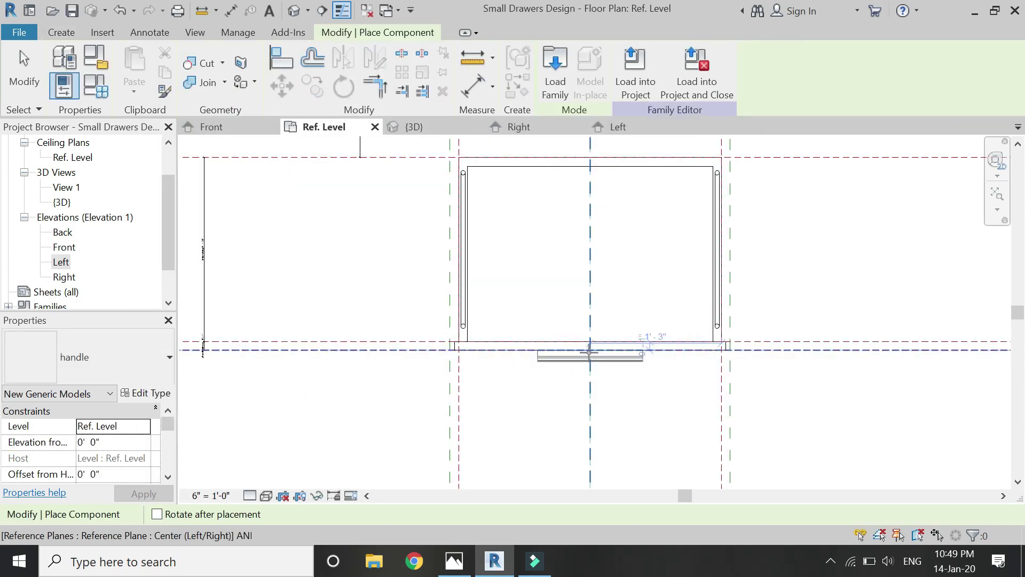
left_click(589, 352)
Step: Align the handle to the Center (Left/Right) reference plane
left_click(281, 64)
left_click(376, 351)
scroll(628, 356, "up", 3)
left_click(585, 366)
scroll(581, 382, "down", 3)
key("Escape")
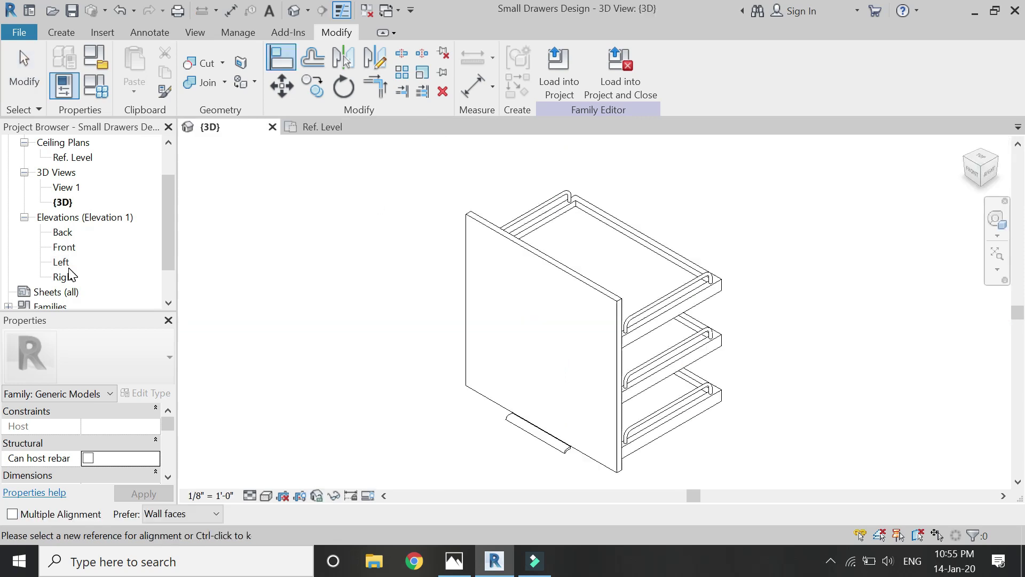
Step: Open the Front elevation view
left_click(63, 247)
double_click(63, 248)
scroll(626, 359, "up", 5)
scroll(579, 248, "up", 4)
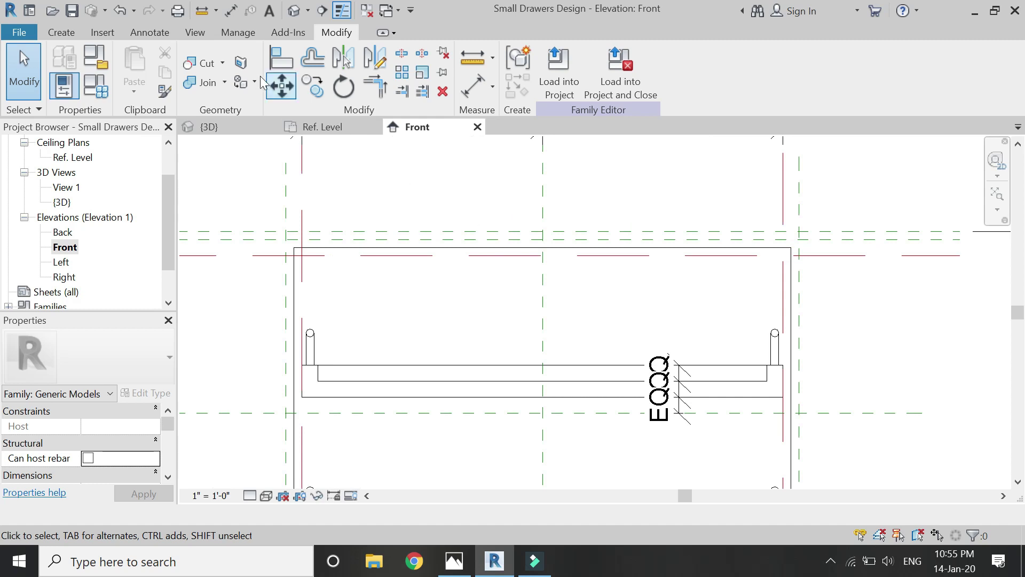
Step: Draw a horizontal reference plane across the front panel
left_click(44, 32)
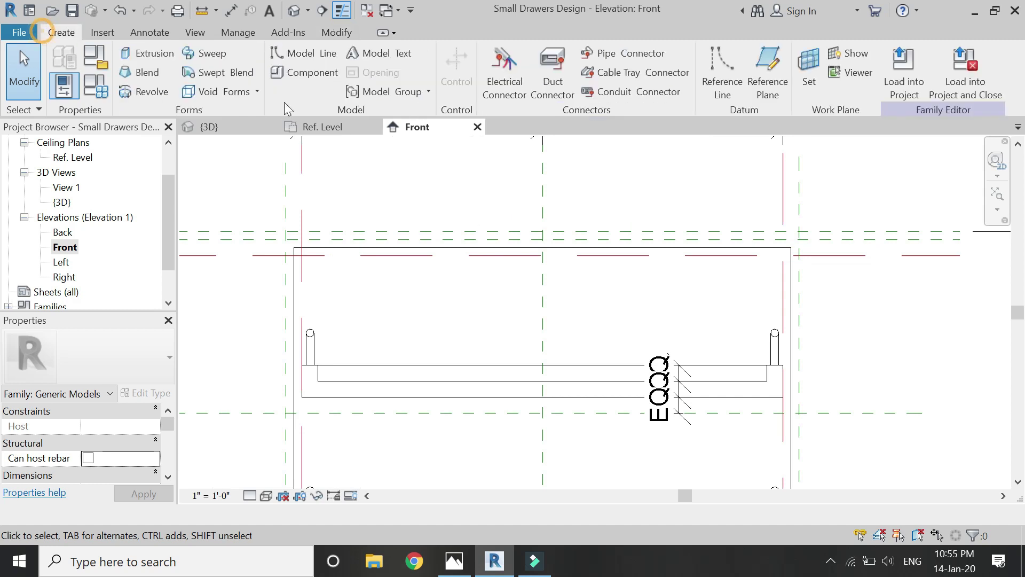
left_click(762, 70)
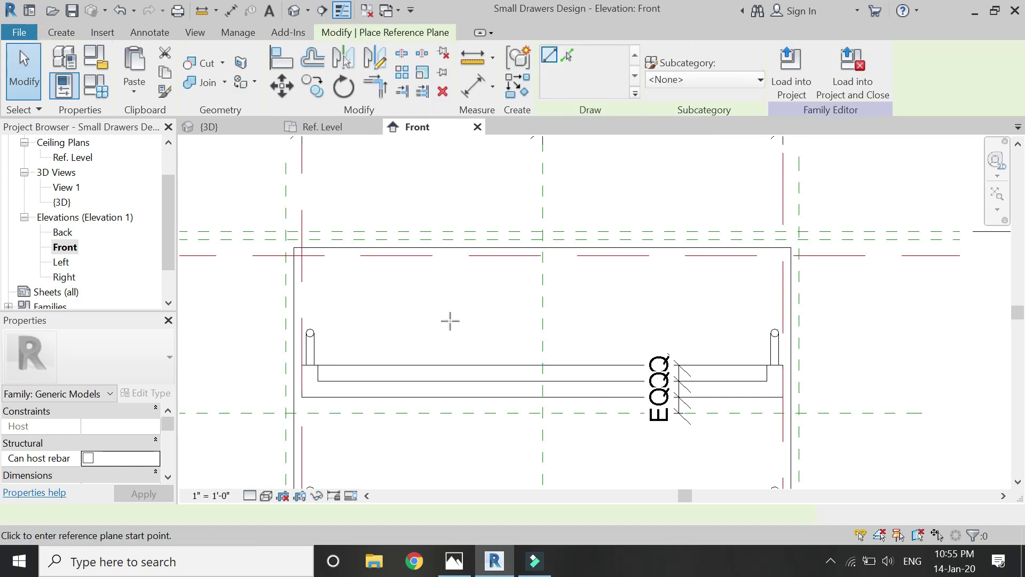
left_click(417, 303)
left_click(683, 303)
Step: Dimension the panel top edge, new plane and lower plane, and set them equal
left_click(484, 87)
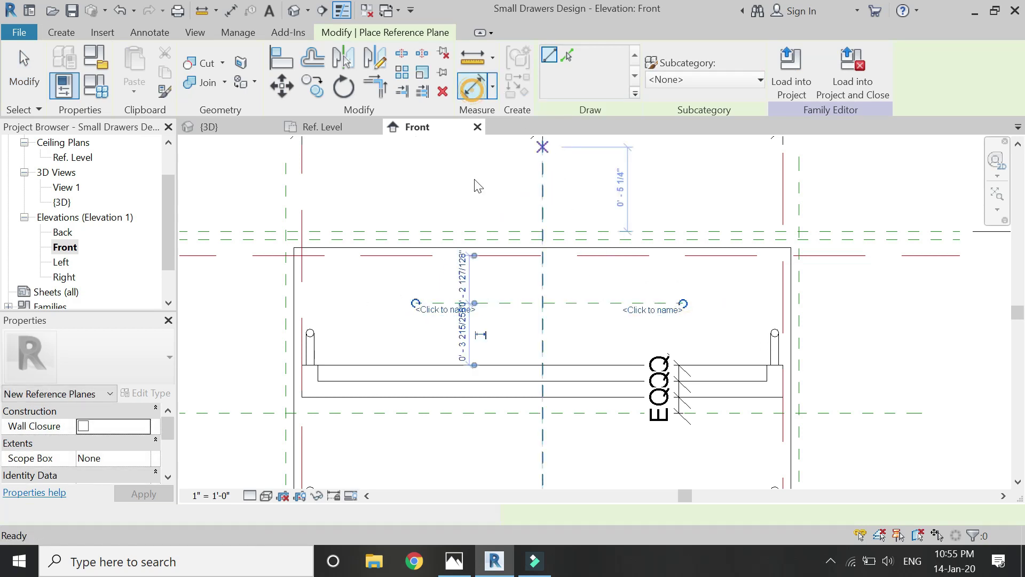
left_click(465, 248)
left_click(467, 304)
left_click(256, 416)
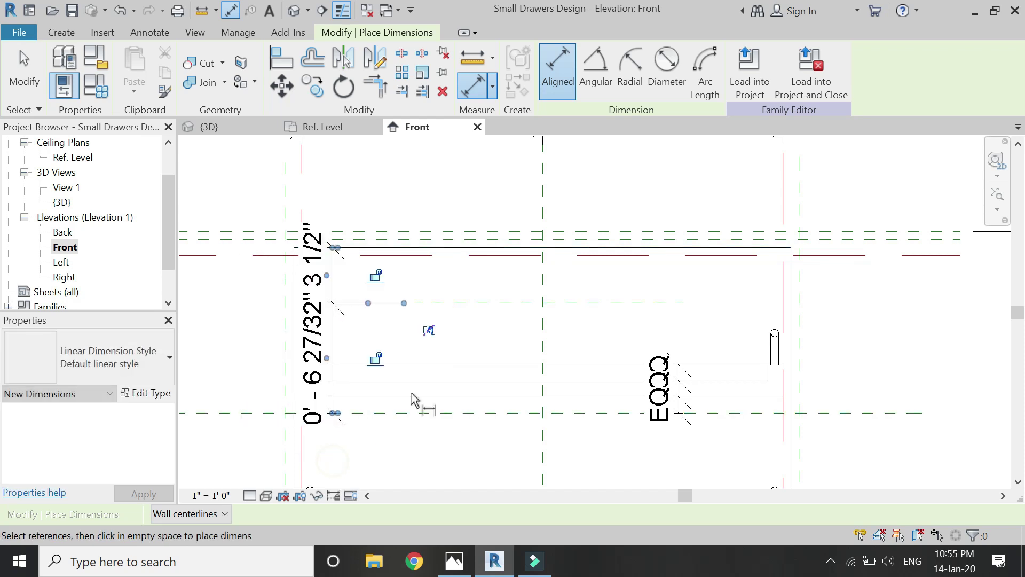
left_click(429, 331)
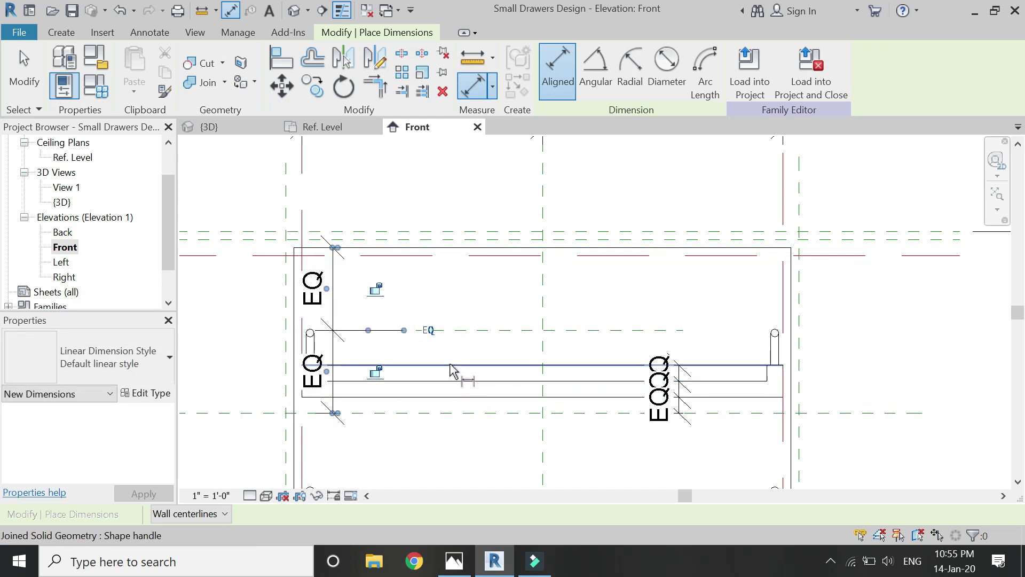
scroll(428, 224, "down", 3)
key("Escape")
key("Escape")
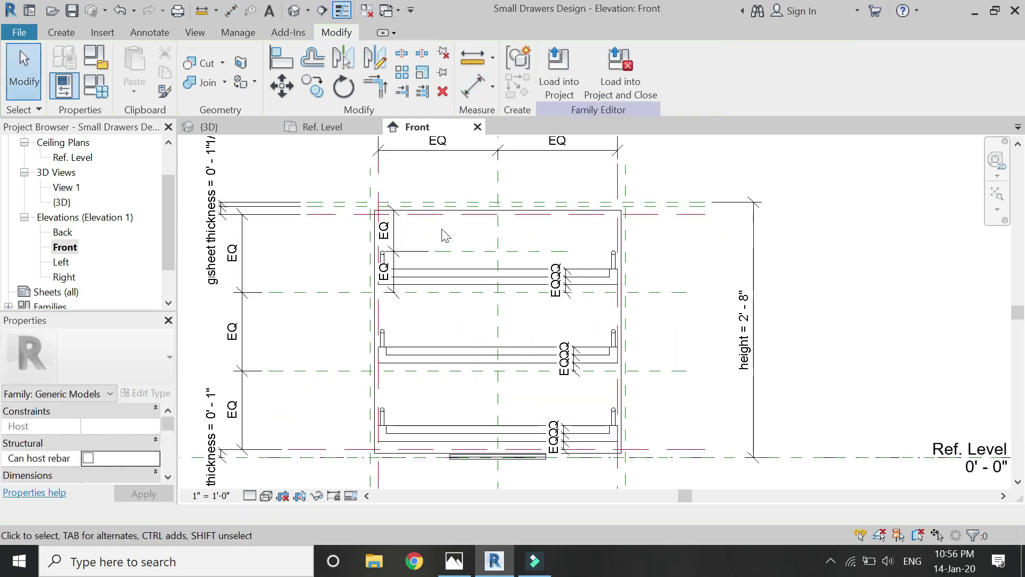
Step: Try aligning the handle (AL), then check it in 3D and save Small Drawers Design
key("a")
key("l")
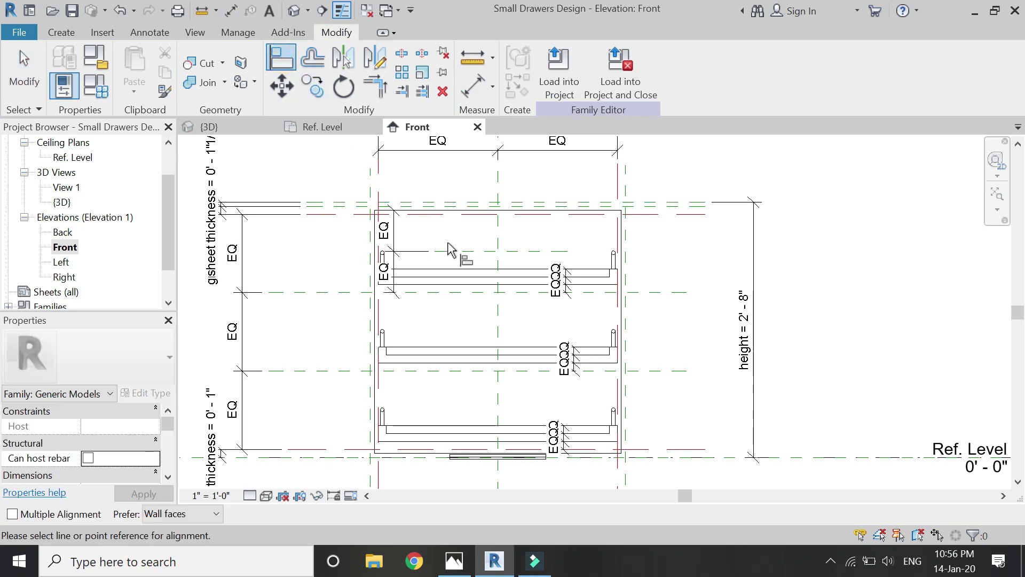
scroll(458, 455, "up", 5)
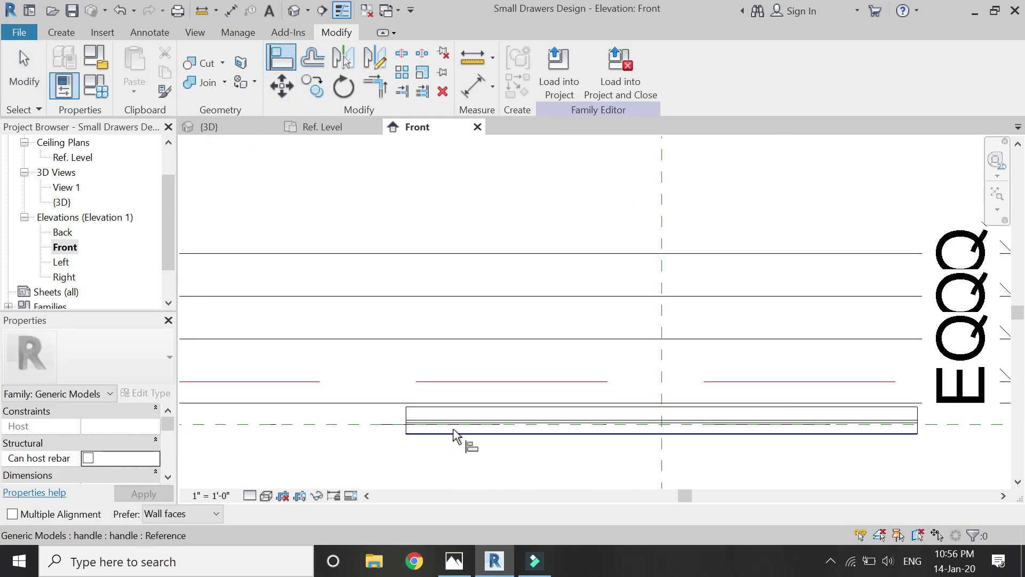
scroll(454, 427, "down", 3)
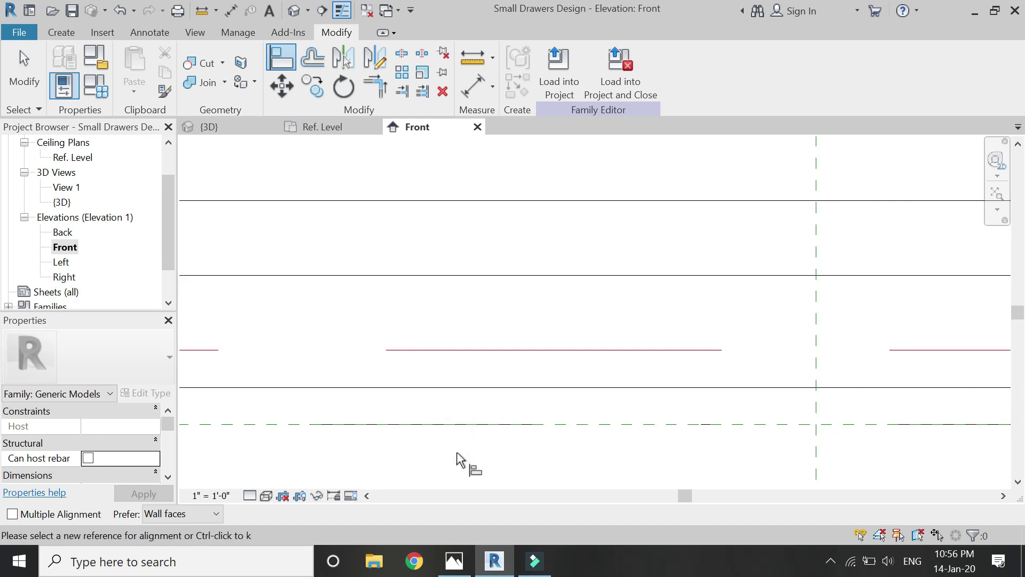
scroll(458, 461, "down", 4)
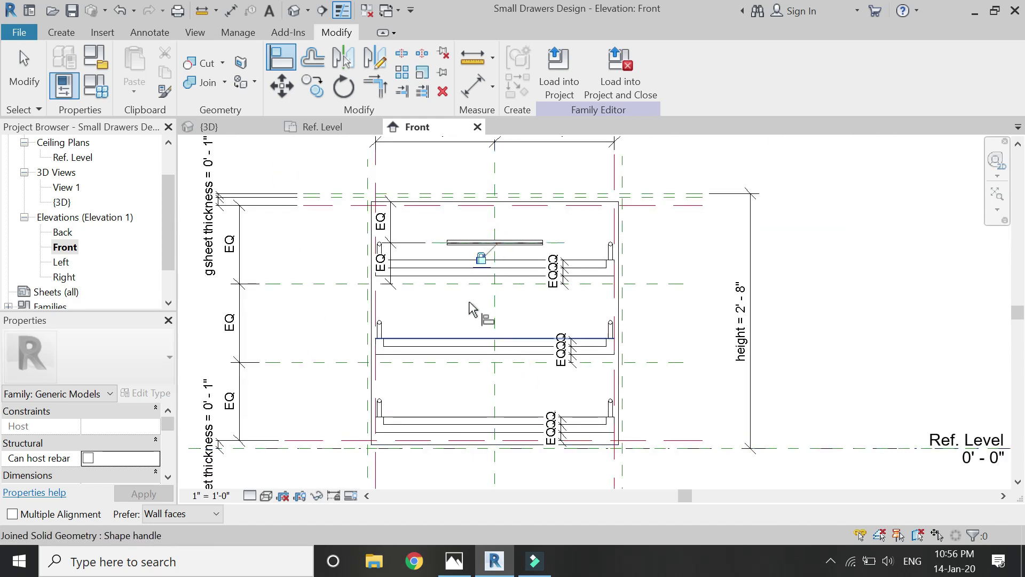
key("Escape")
left_click(237, 124)
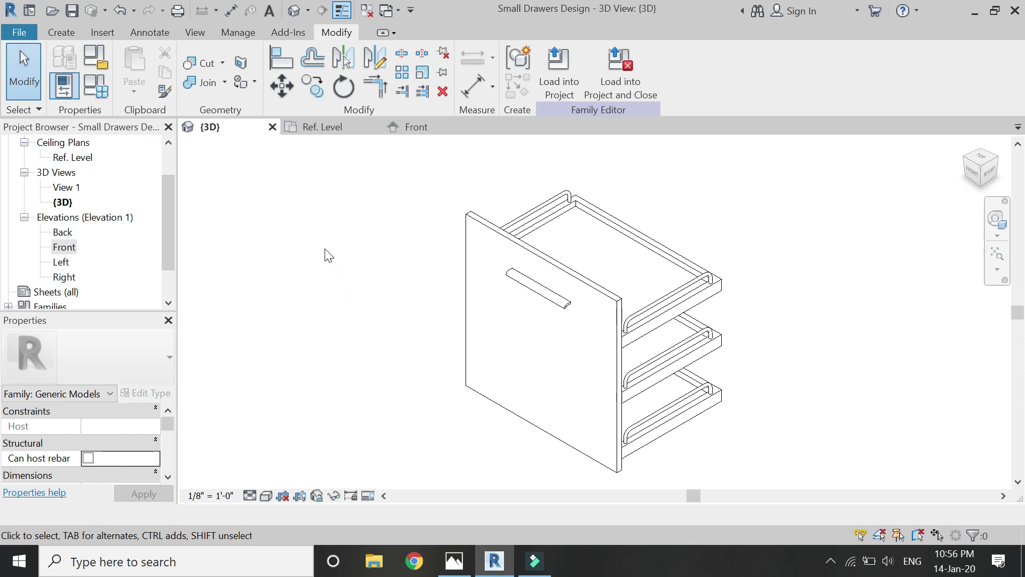
left_click(73, 16)
Step: Open kitchen cabinets, load Small Drawers Design into it, and place it on the wall
left_click(28, 31)
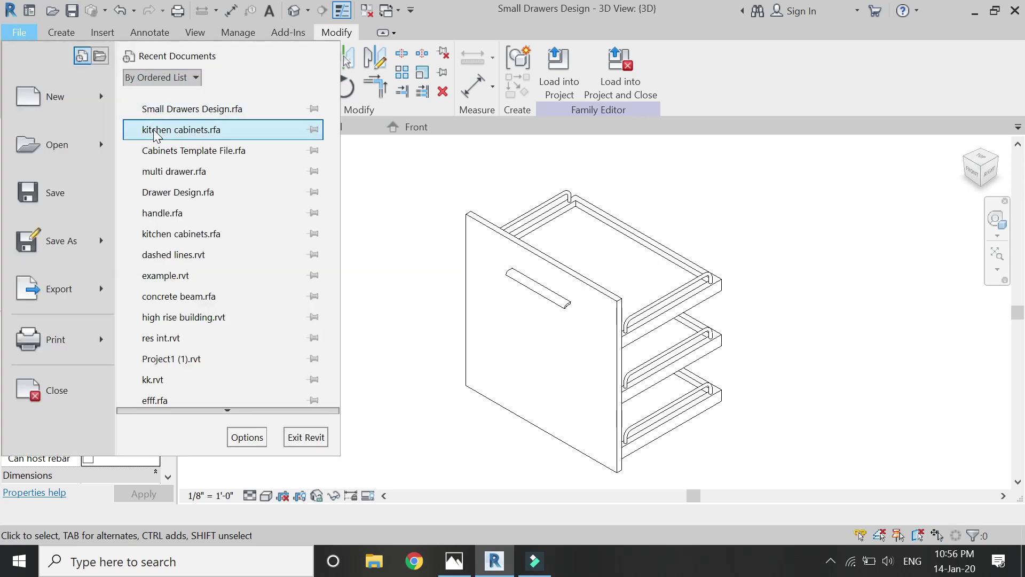
left_click(385, 223)
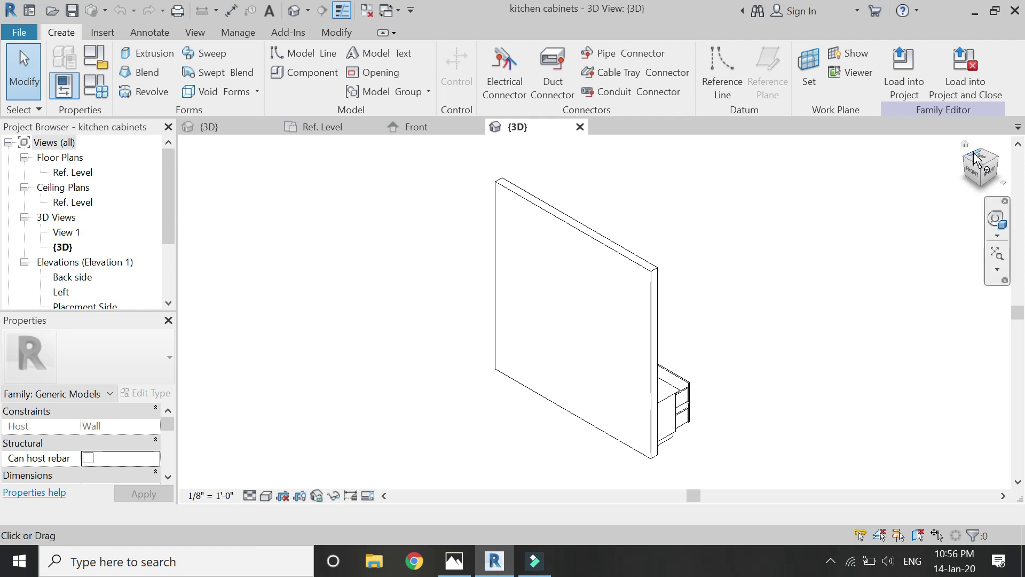
double_click(72, 176)
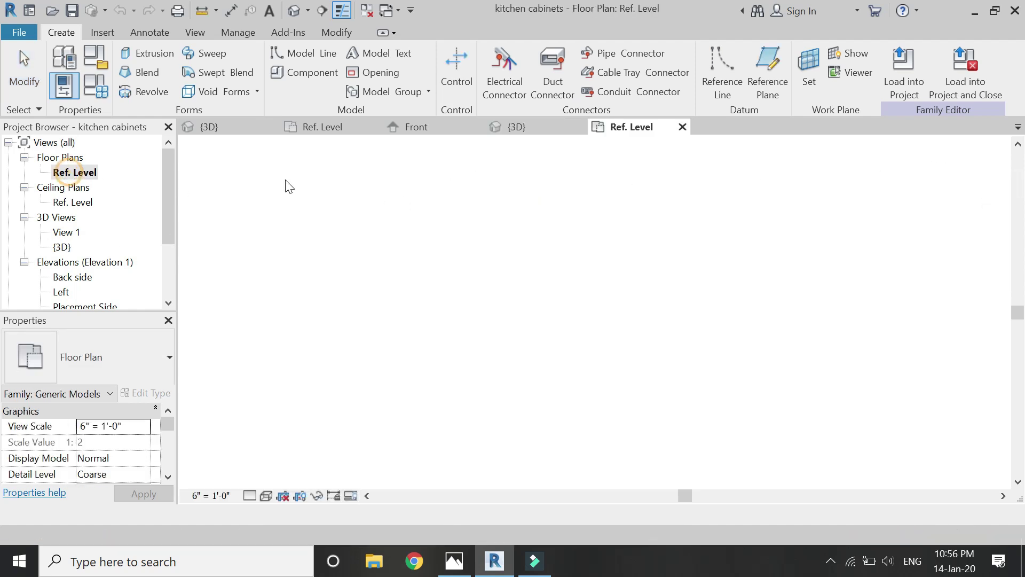
left_click(339, 128)
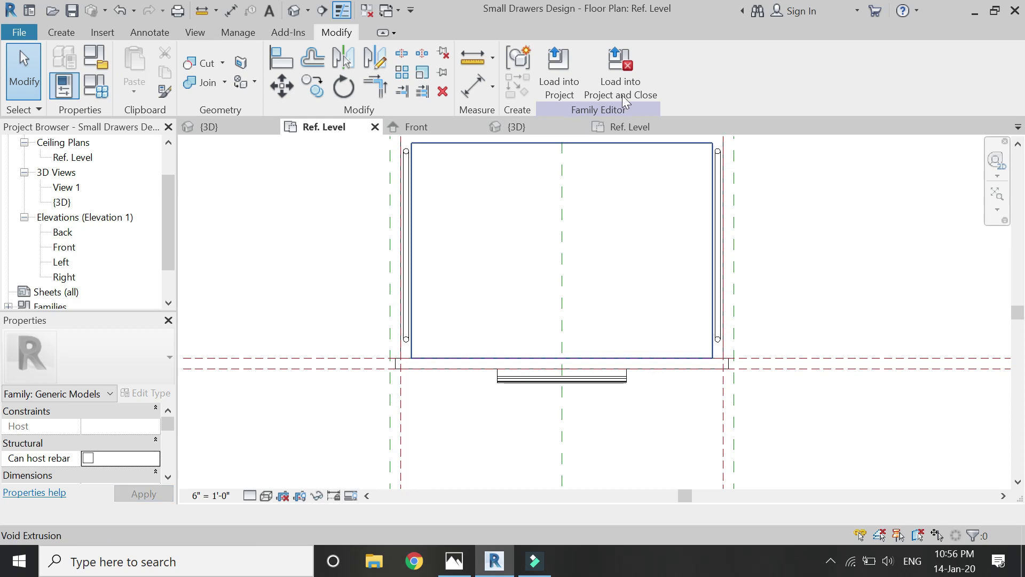
left_click(624, 94)
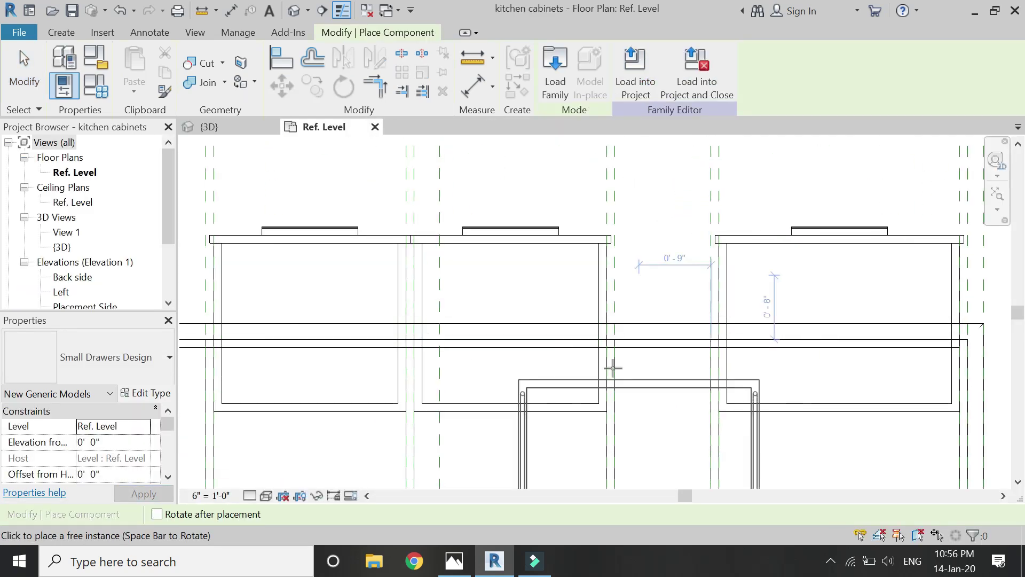
scroll(631, 278, "down", 1)
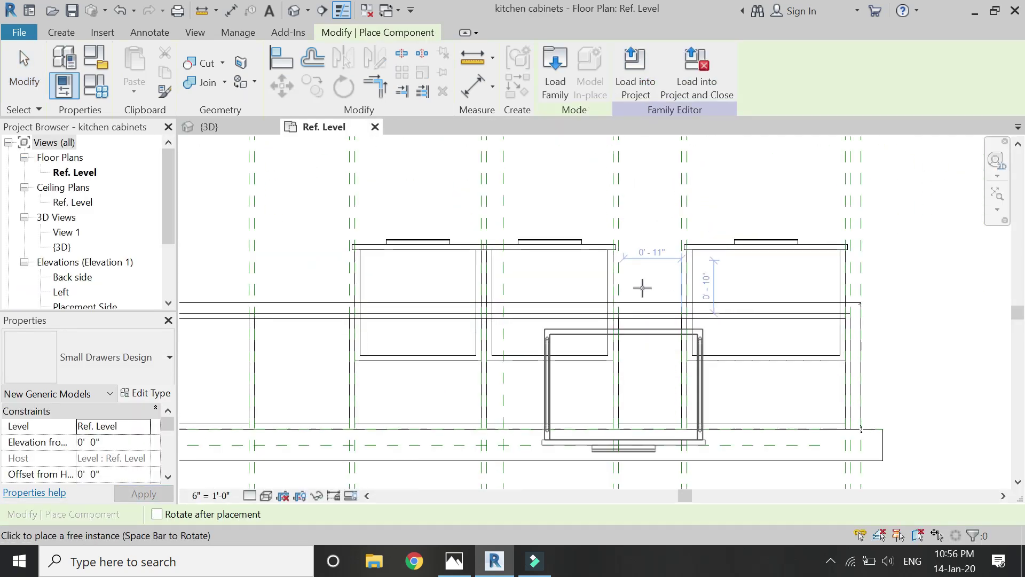
left_click(650, 433)
Step: Link the unit's height to total height of cabinets and width to small drawers width
key("Escape")
left_click(636, 247)
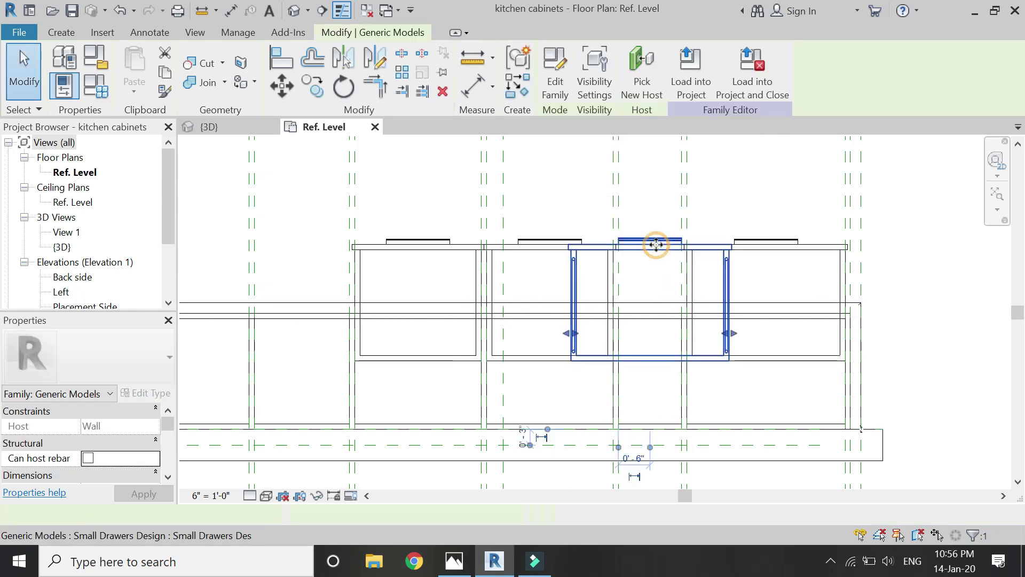
scroll(106, 454, "down", 5)
left_click(151, 458)
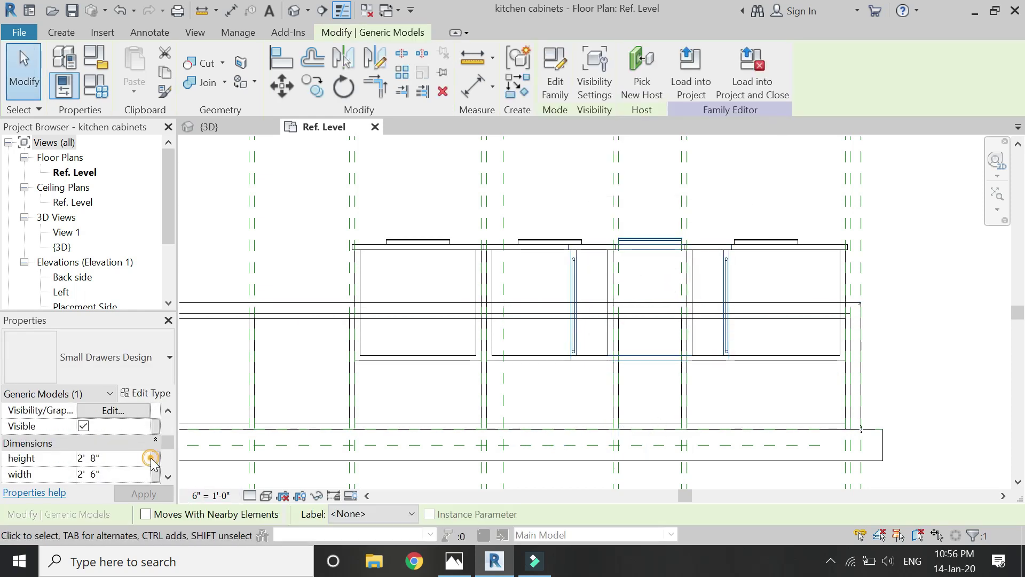
scroll(214, 278, "down", 2)
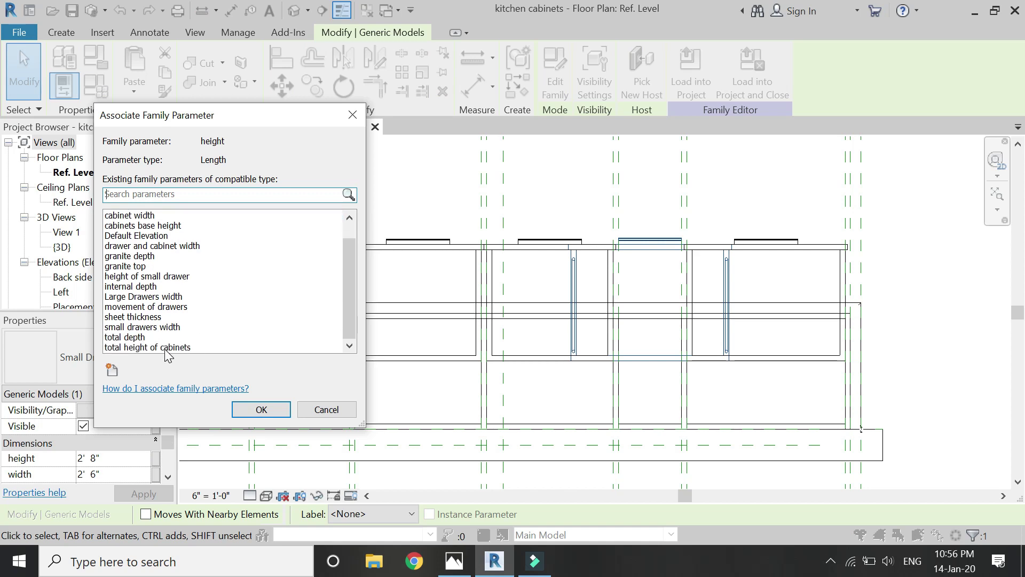
left_click(165, 348)
left_click(261, 409)
left_click(156, 474)
left_click(177, 348)
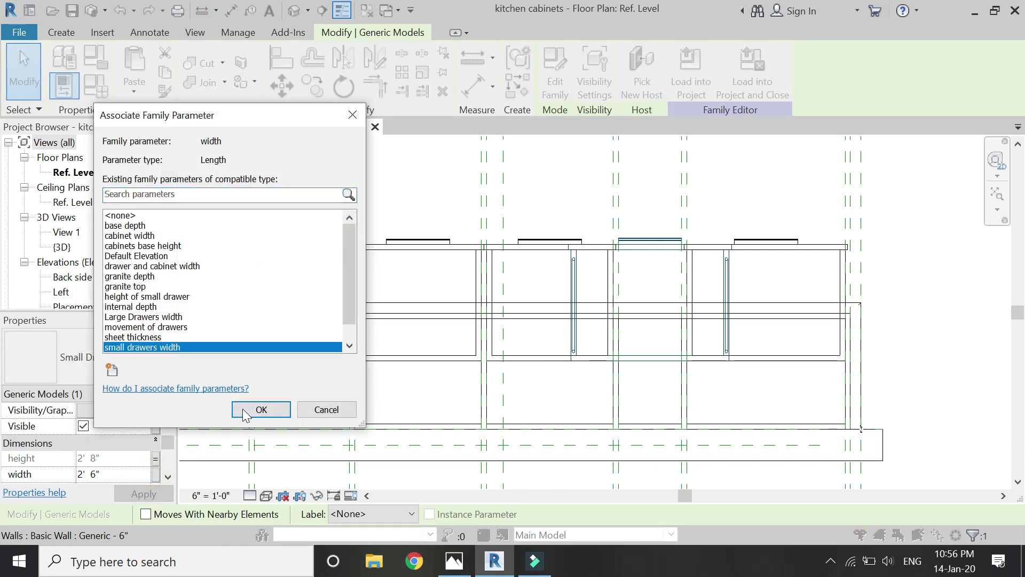
left_click(261, 409)
Step: In plan, shift the cabinet left, then align and lock its edge to the reference line
key("Escape")
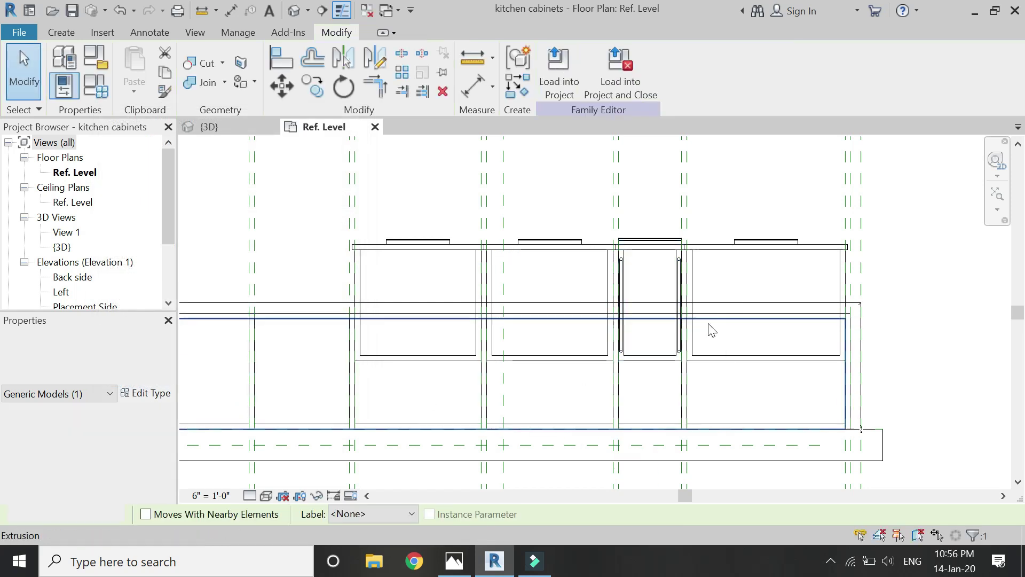
scroll(709, 327, "up", 2)
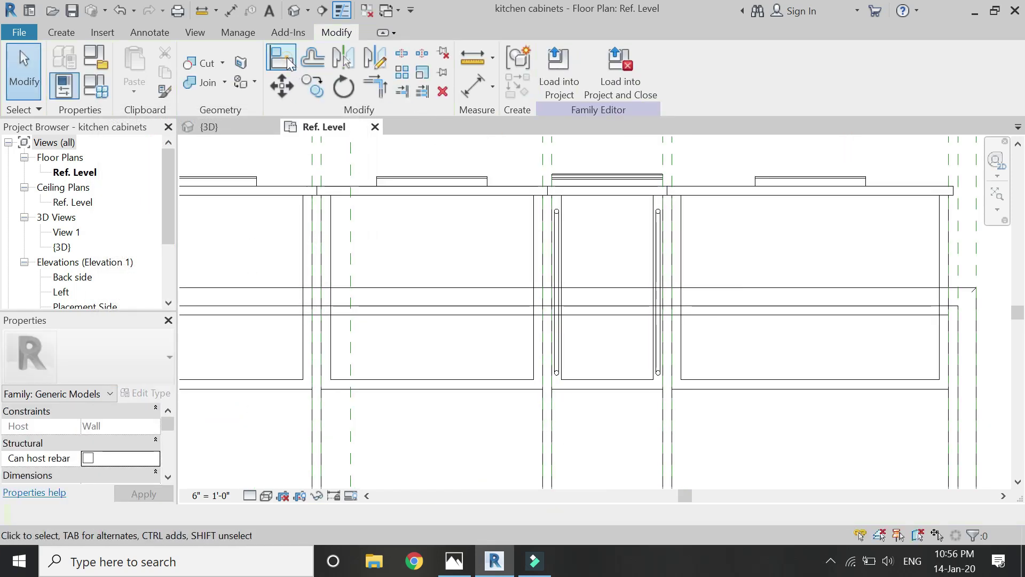
left_click(620, 195)
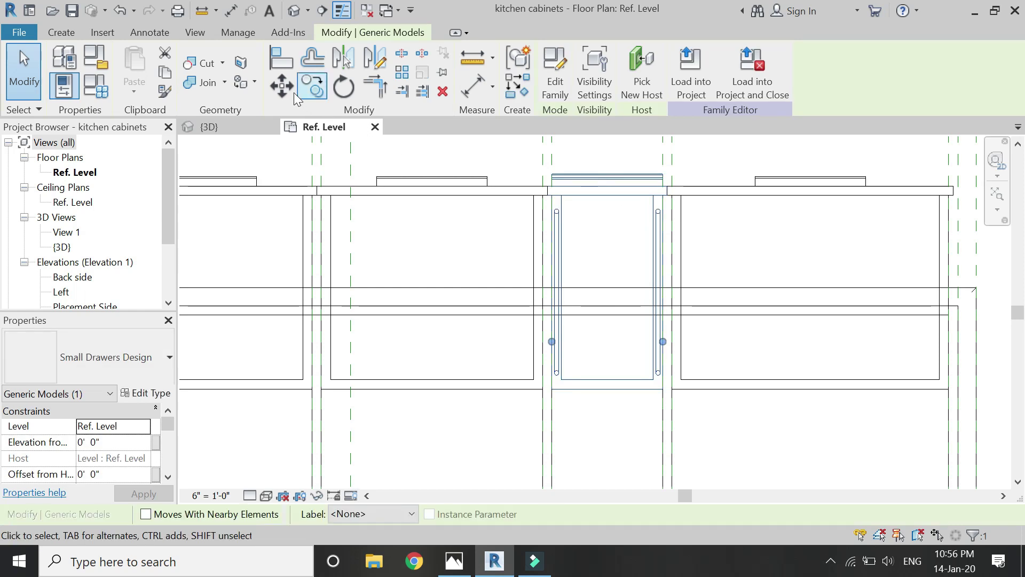
left_click(609, 238)
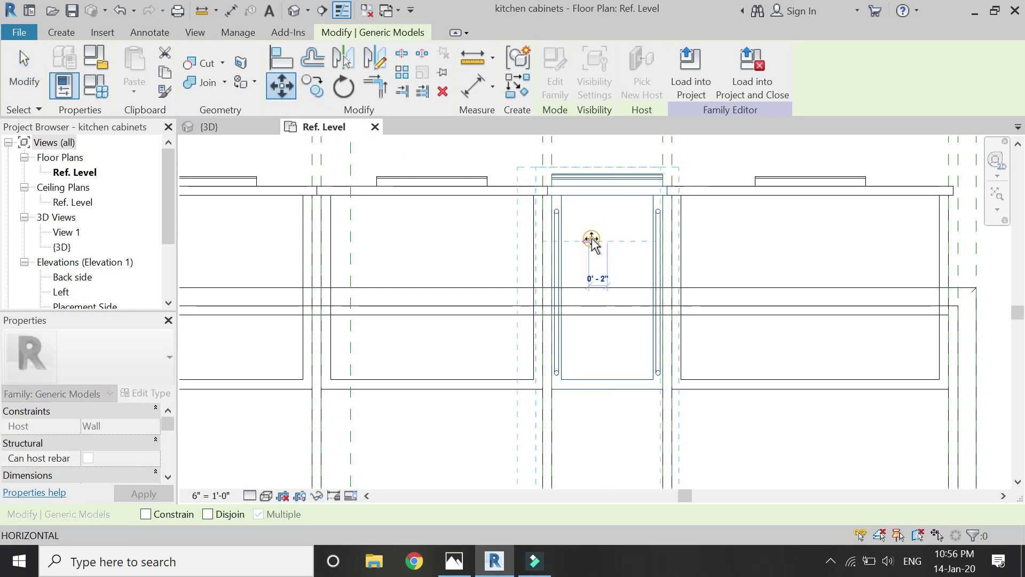
left_click(584, 240)
key("Escape")
key("a")
key("l")
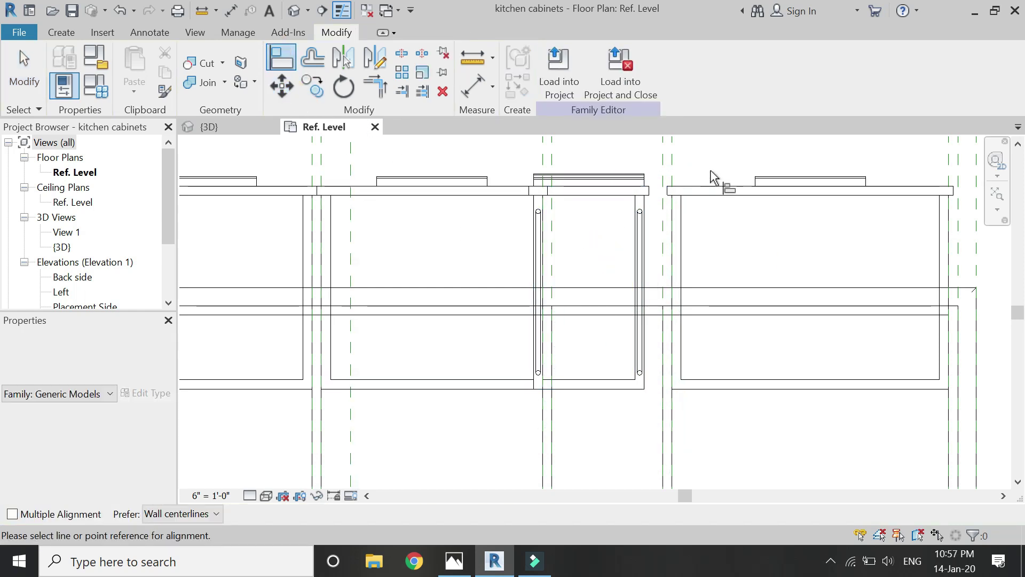
left_click(652, 184)
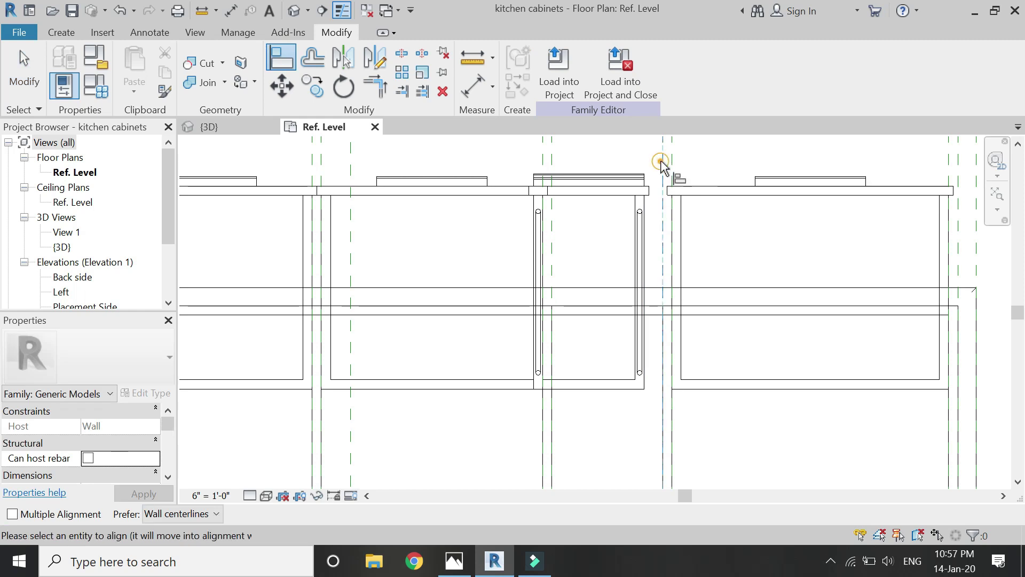
left_click(650, 235)
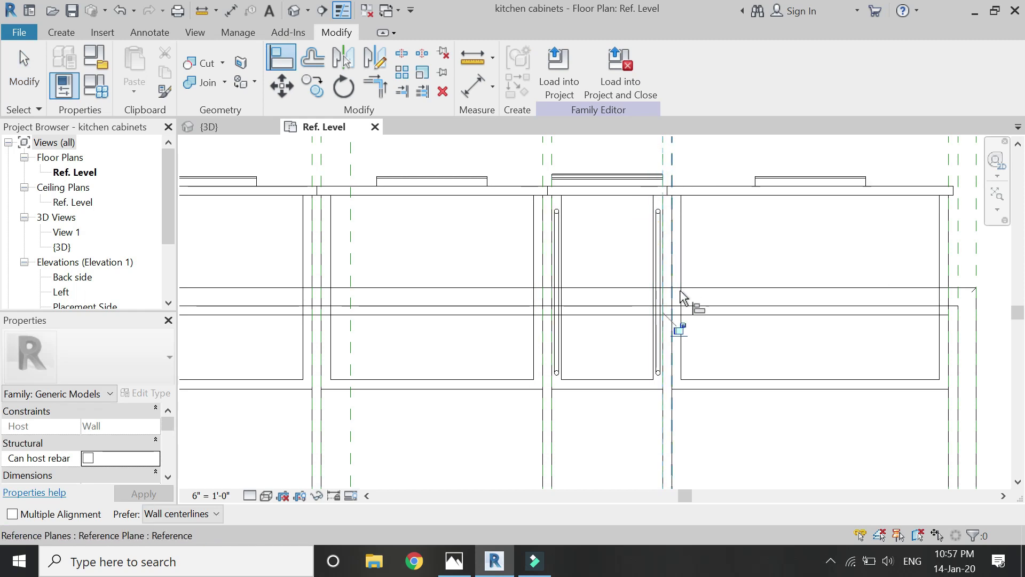
left_click(678, 328)
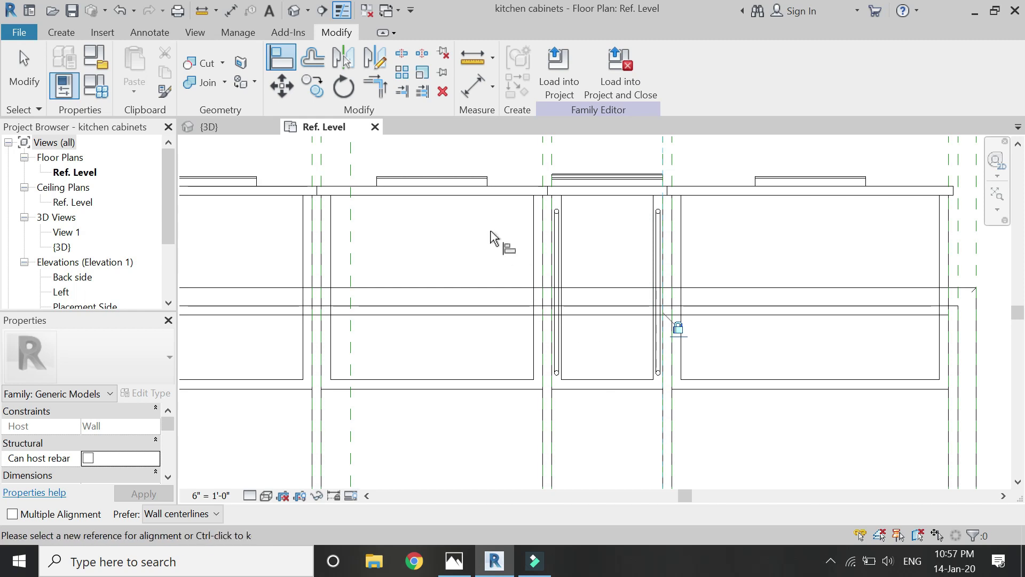
Step: In Placement Side elevation, align the drawer unit up to the reference, then view it in 3D
scroll(112, 261, "down", 1)
double_click(86, 262)
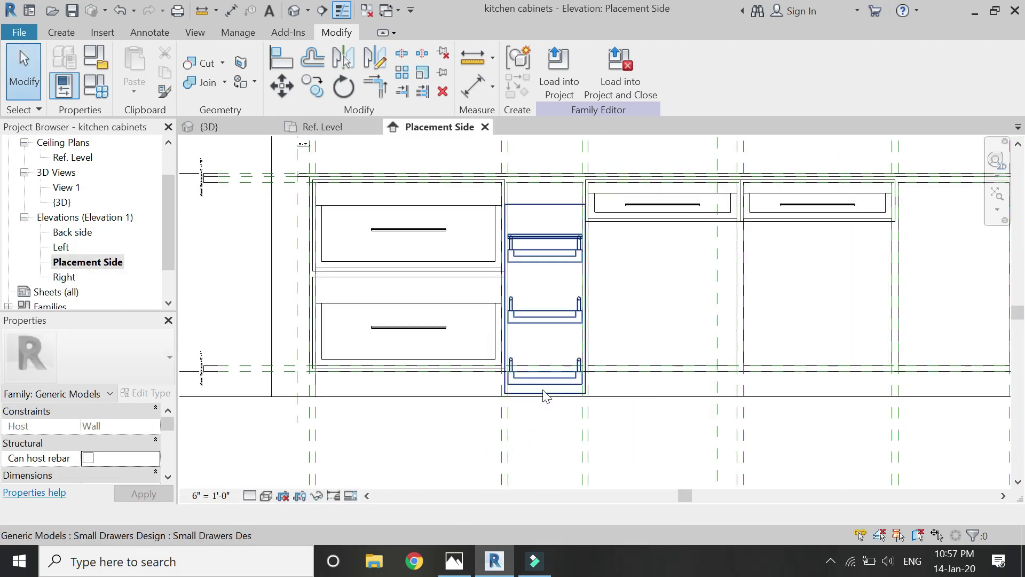
scroll(524, 448, "up", 3)
scroll(539, 230, "down", 3)
scroll(538, 228, "up", 5)
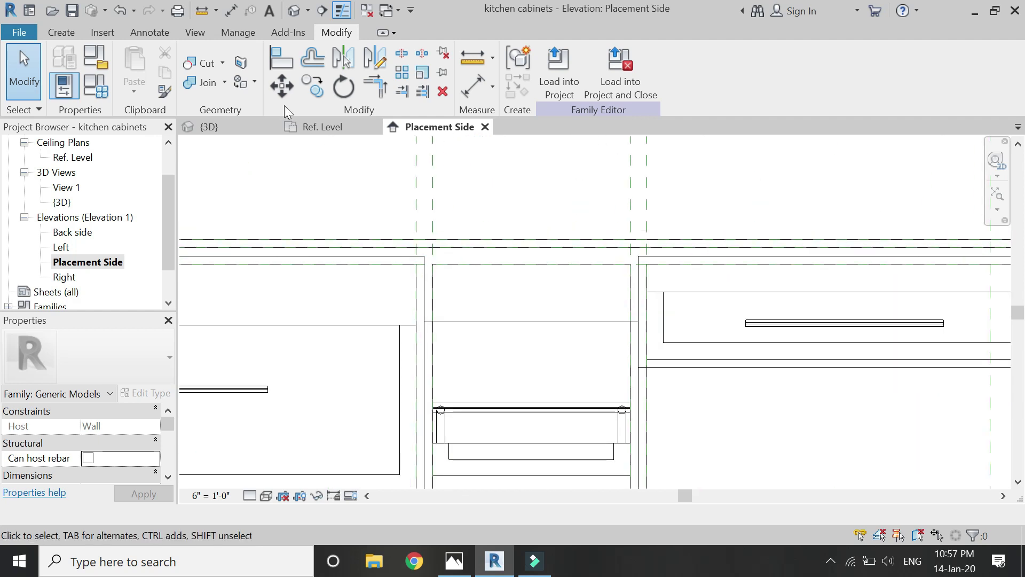
left_click(292, 65)
scroll(515, 279, "down", 3)
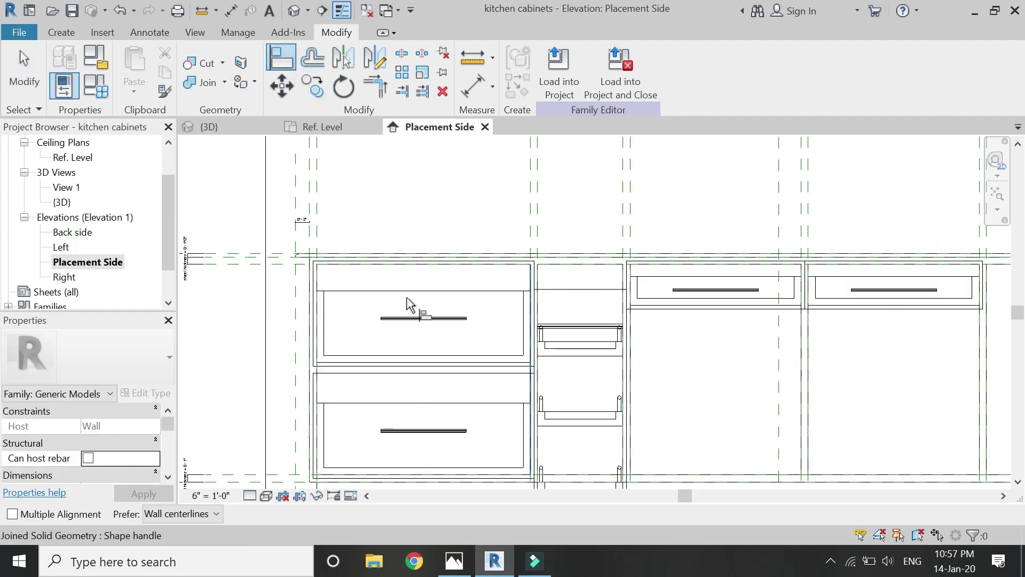
left_click(291, 276)
scroll(614, 288, "up", 4)
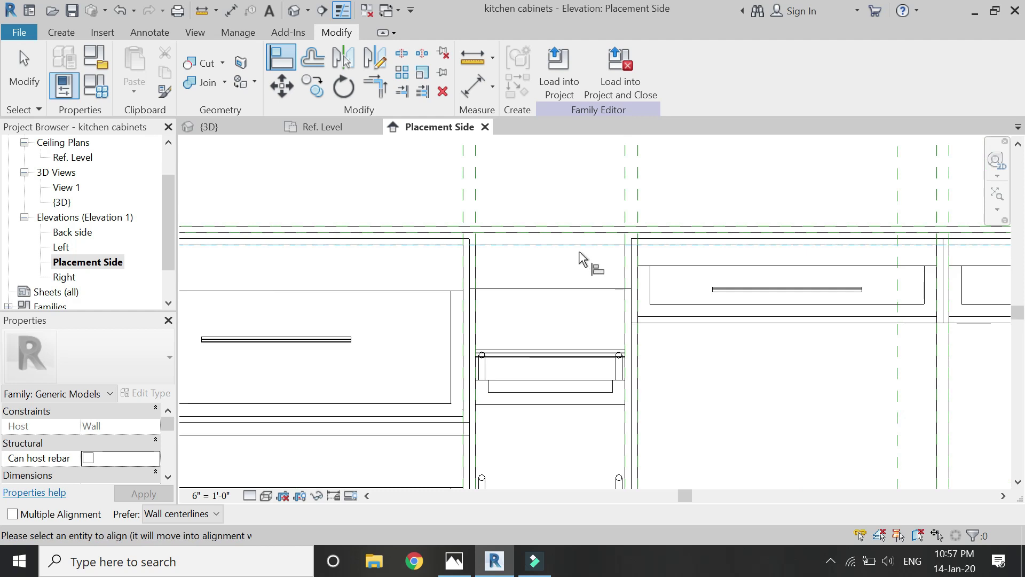
left_click(564, 295)
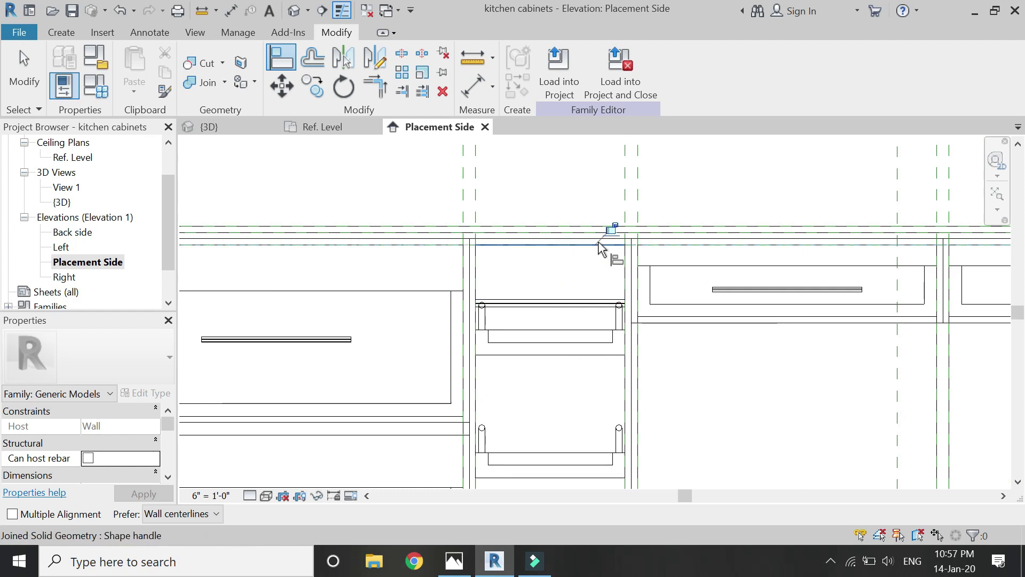
scroll(610, 233, "down", 3)
key("Escape")
scroll(334, 162, "up", 2)
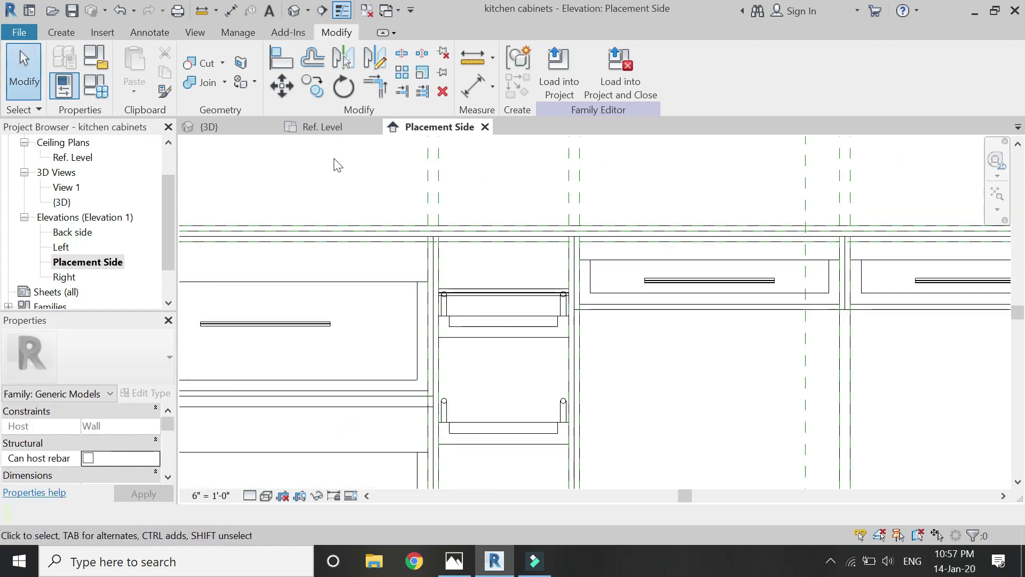
left_click(238, 128)
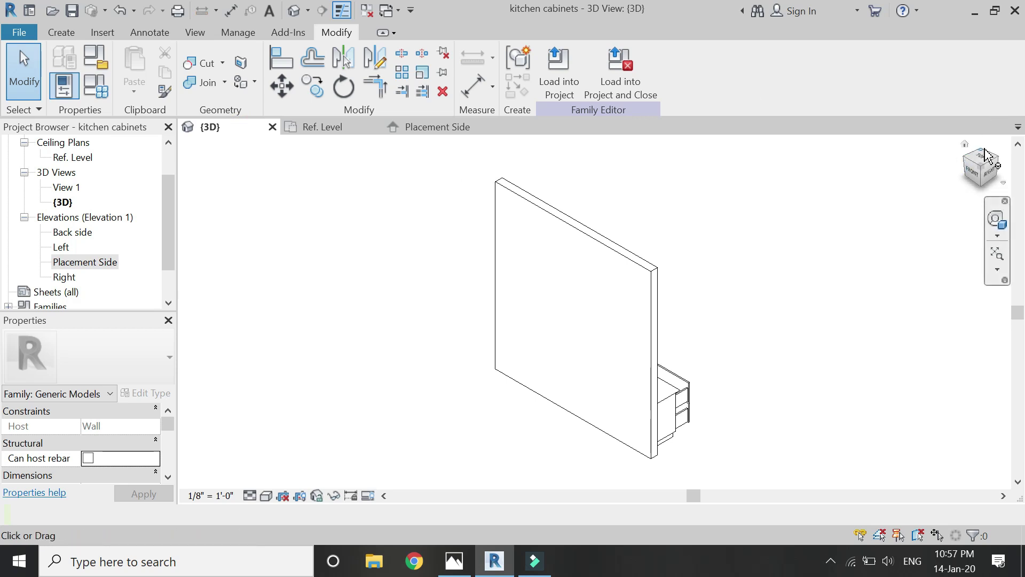
Step: In Family Types, set Large Drawers width to 2' 0" and apply
left_click_drag(981, 155, 779, 353)
scroll(549, 393, "up", 6)
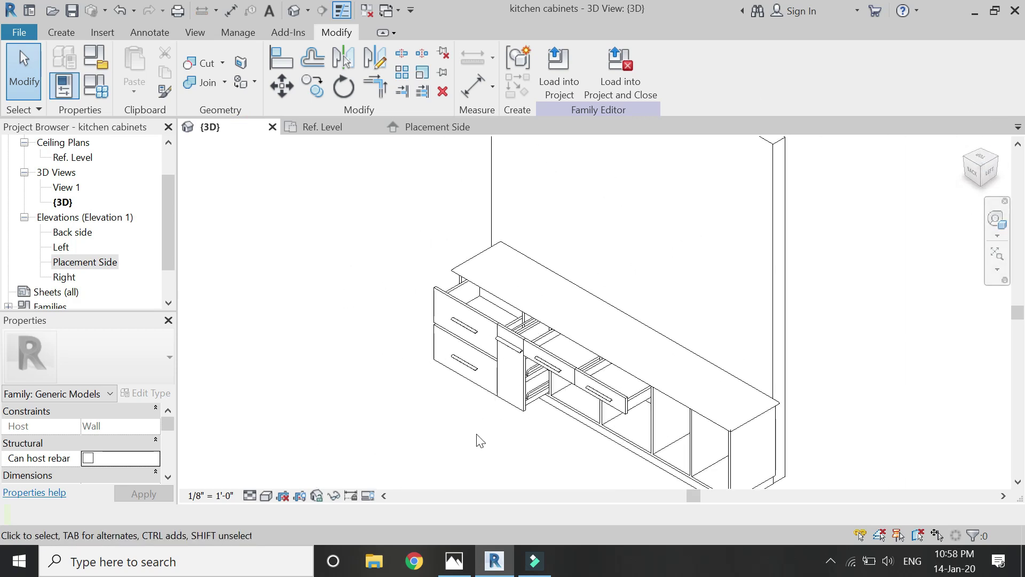
scroll(486, 432, "up", 2)
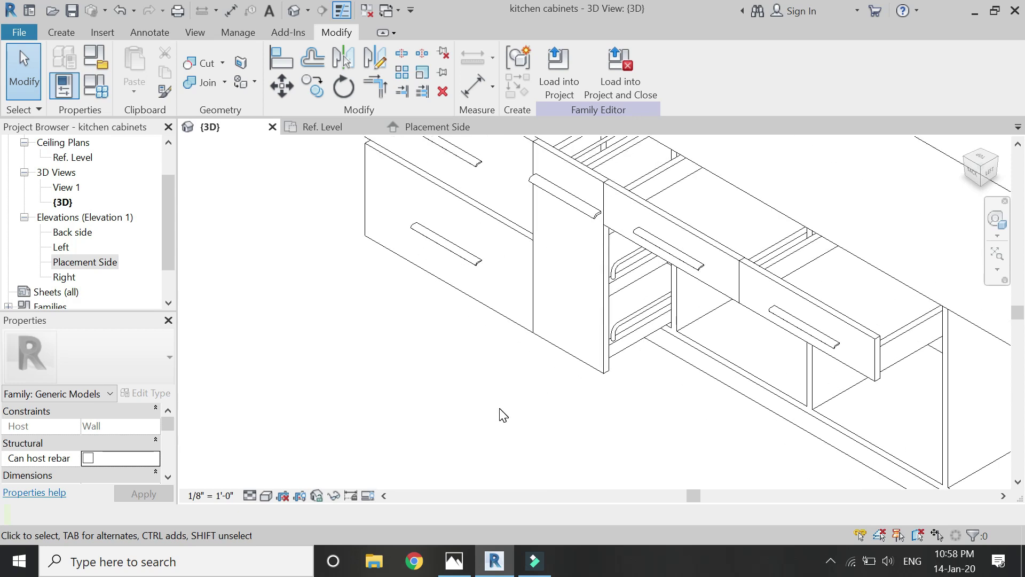
scroll(502, 414, "down", 4)
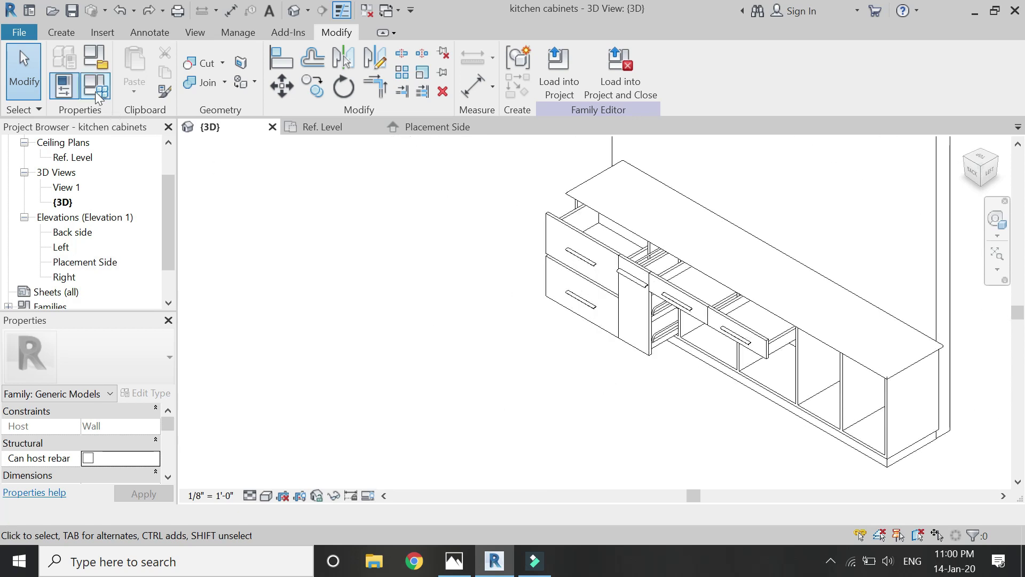
left_click(96, 85)
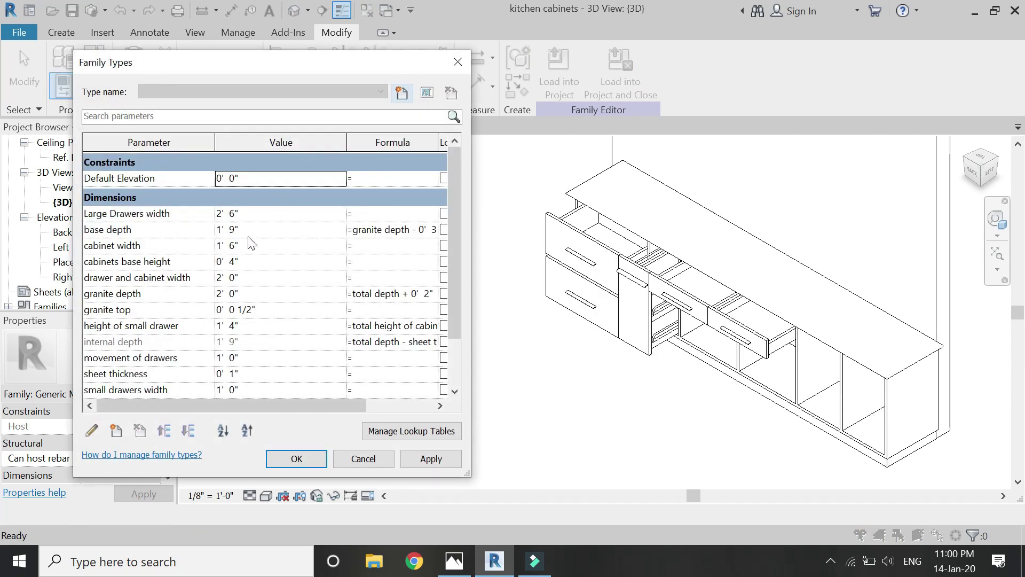
left_click(251, 214)
double_click(251, 214)
type("2")
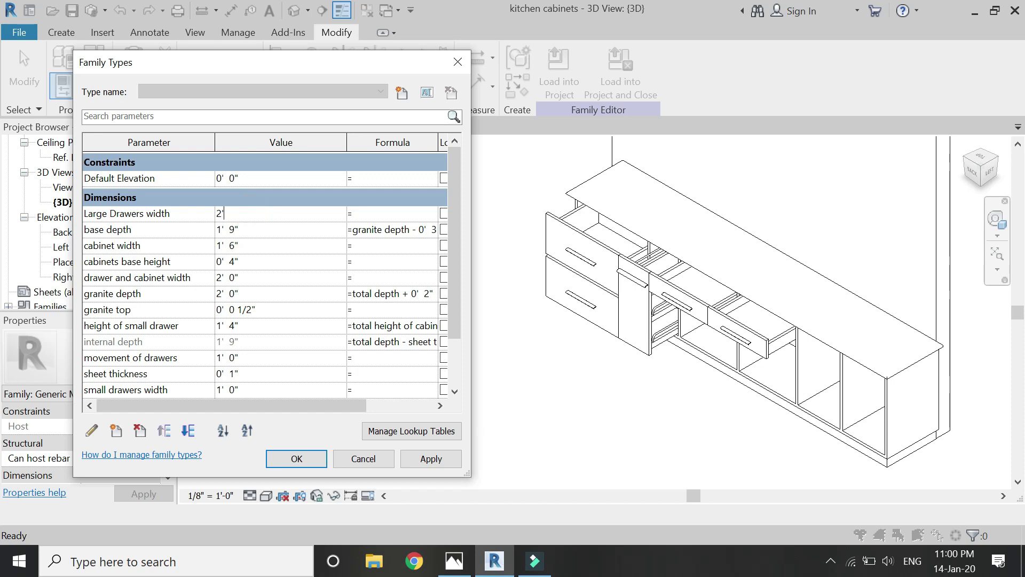
left_click(422, 458)
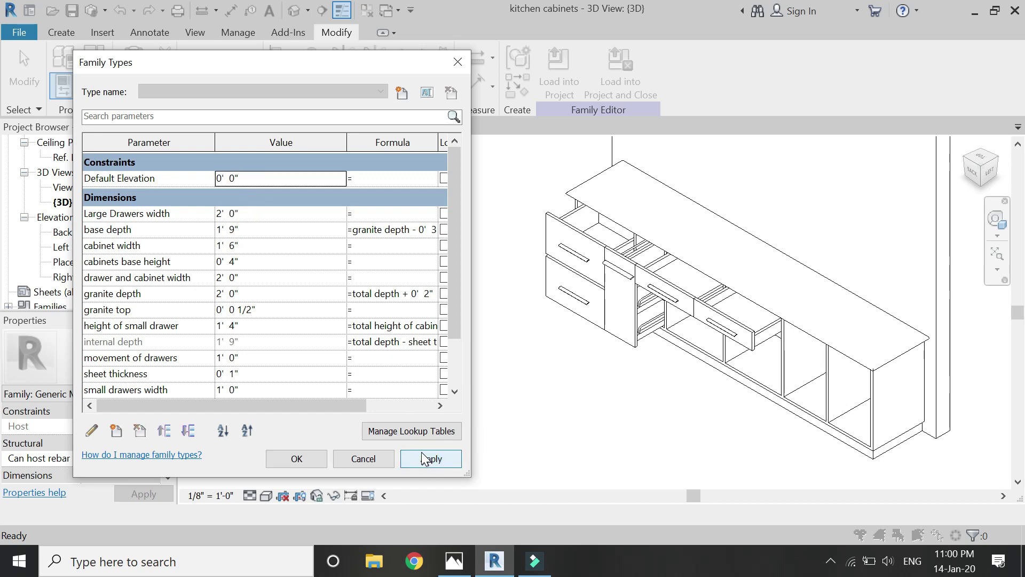
Step: Set drawer and cabinet width to 1' 6" and apply
double_click(256, 277)
type("1'6")
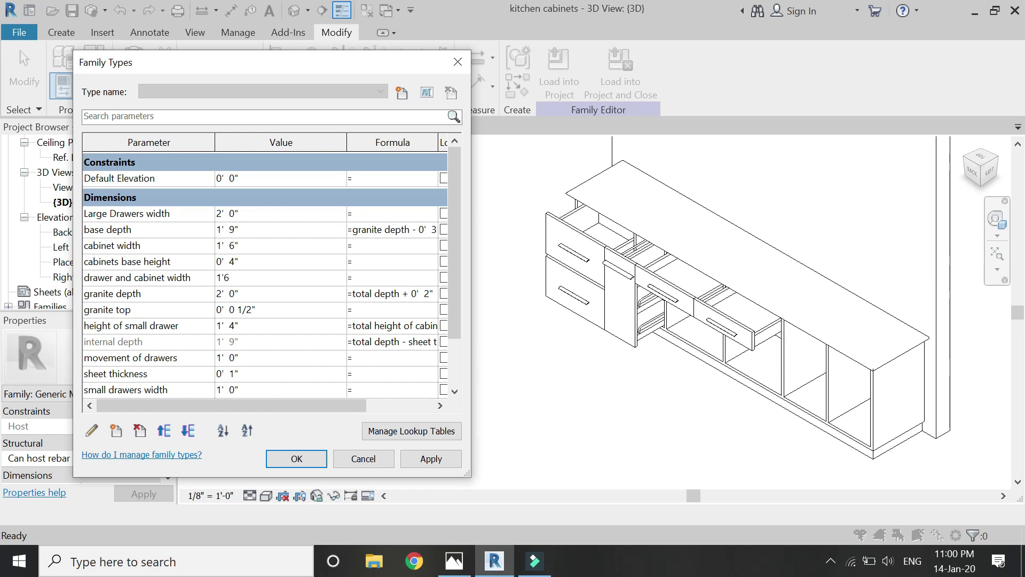
key("Tab")
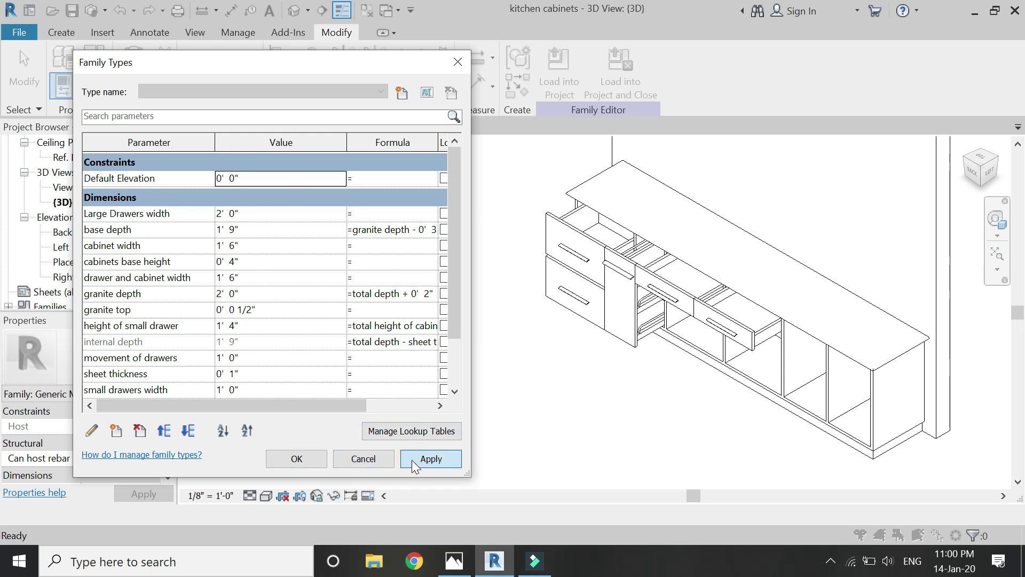
left_click(412, 460)
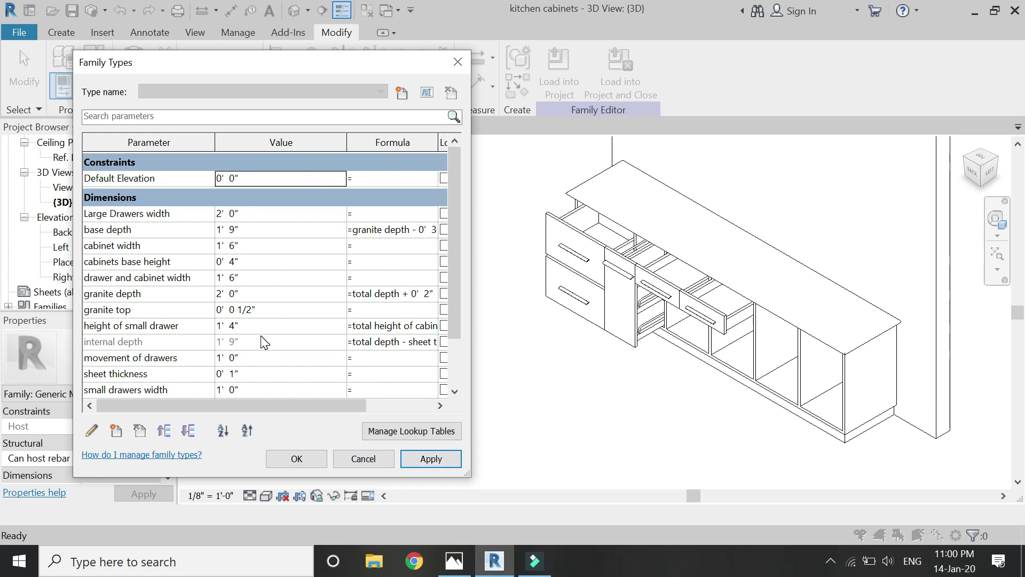
Step: Set movement of drawers to 0' 0" and apply, closing the drawers
scroll(264, 343, "down", 1)
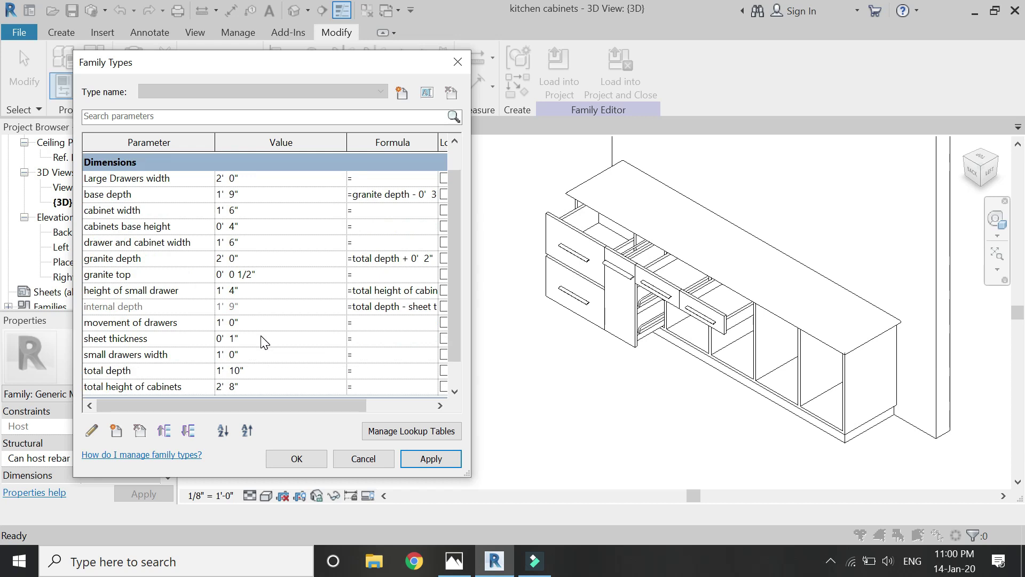
left_click(259, 323)
type("0")
left_click(417, 461)
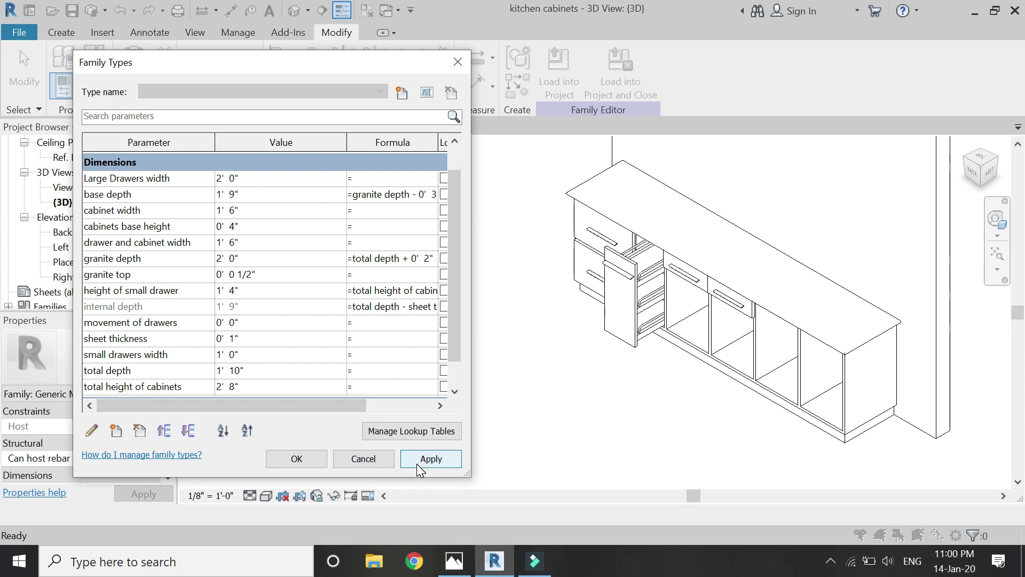
Step: Link the small drawers' granite thickness to the cabinet's granite top parameter
left_click(325, 457)
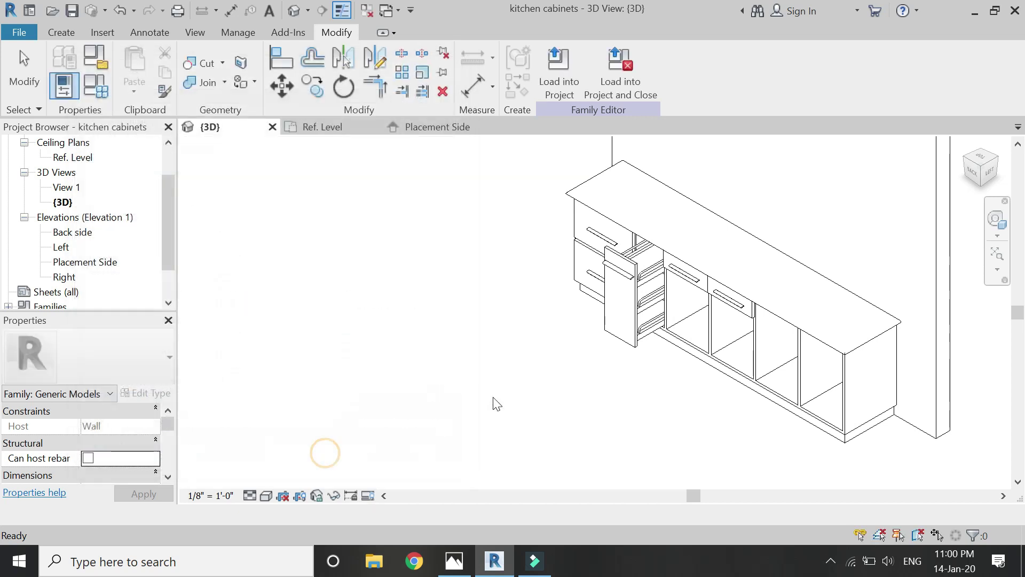
left_click(632, 276)
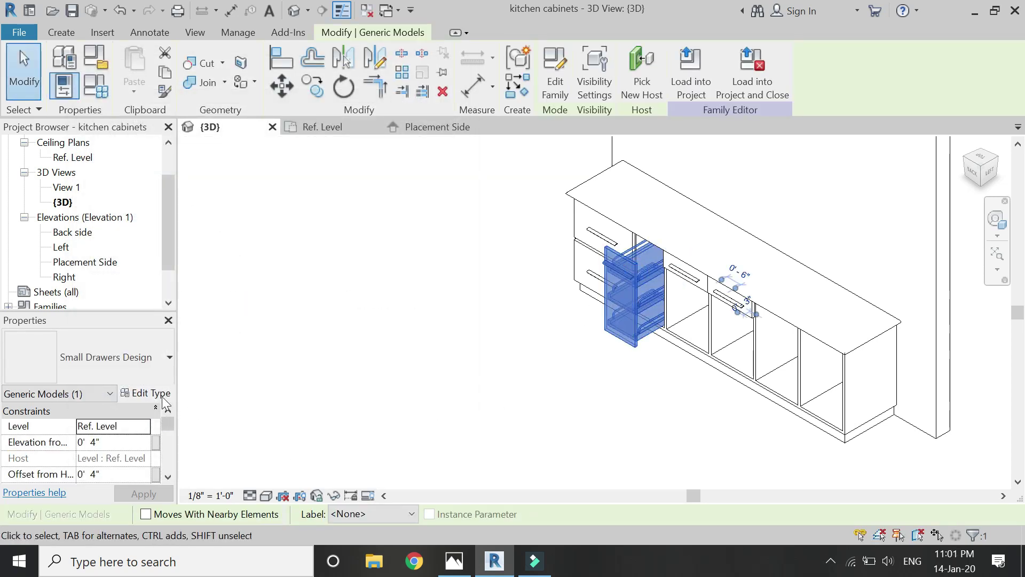
left_click(160, 395)
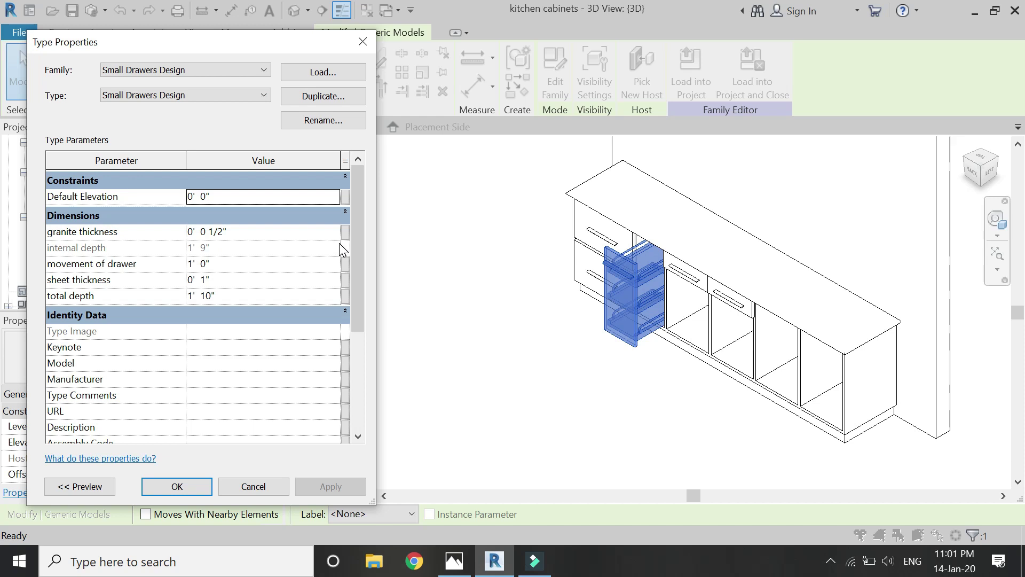
left_click(345, 233)
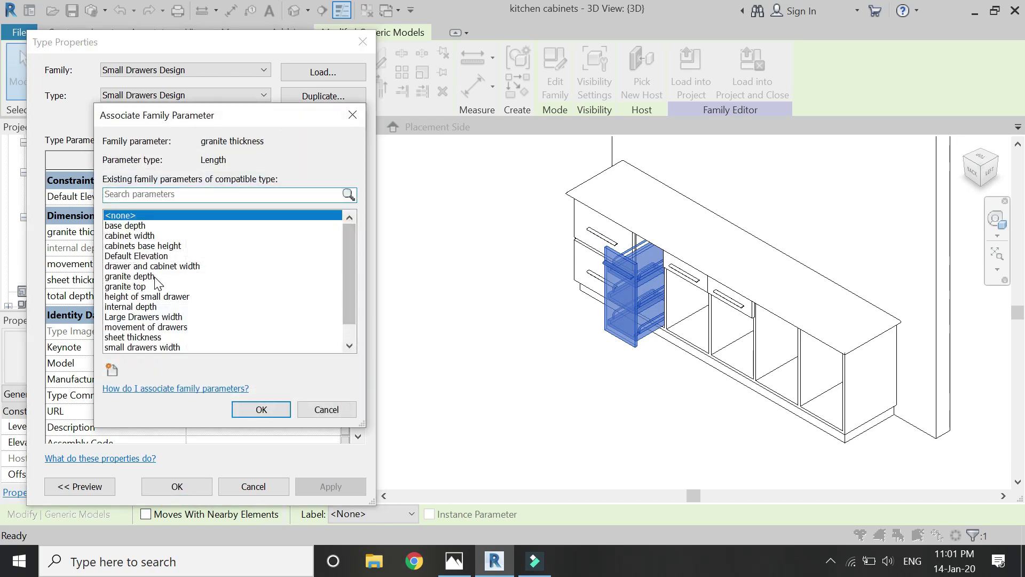
left_click(133, 287)
left_click(262, 409)
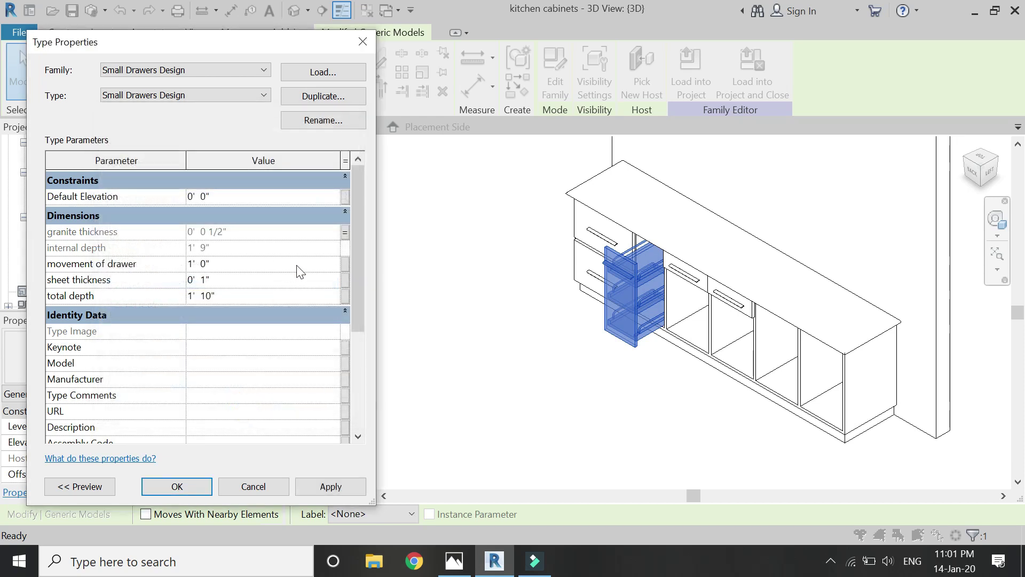
Step: Associate the drawer movement and sheet thickness with the matching cabinet family parameters
left_click(345, 264)
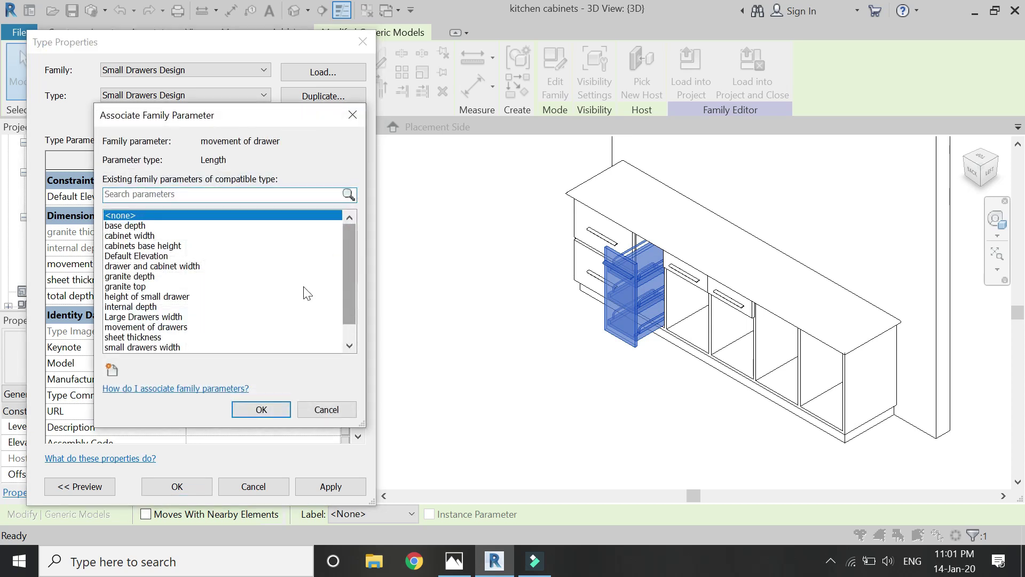
left_click(175, 327)
left_click(246, 408)
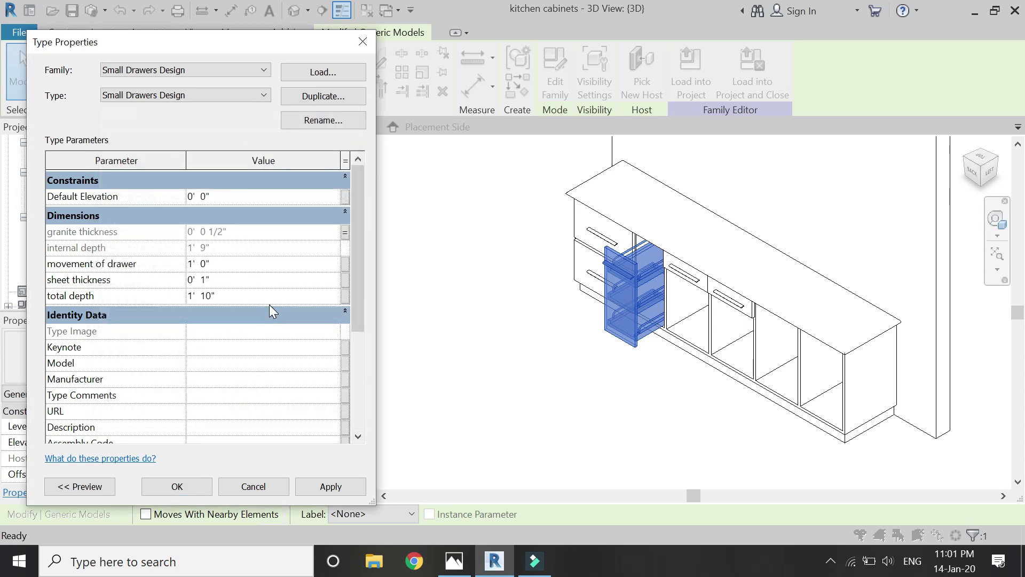
left_click(344, 279)
left_click(166, 337)
left_click(248, 409)
Step: Link the small drawers' total depth to the cabinet's total depth parameter
left_click(345, 297)
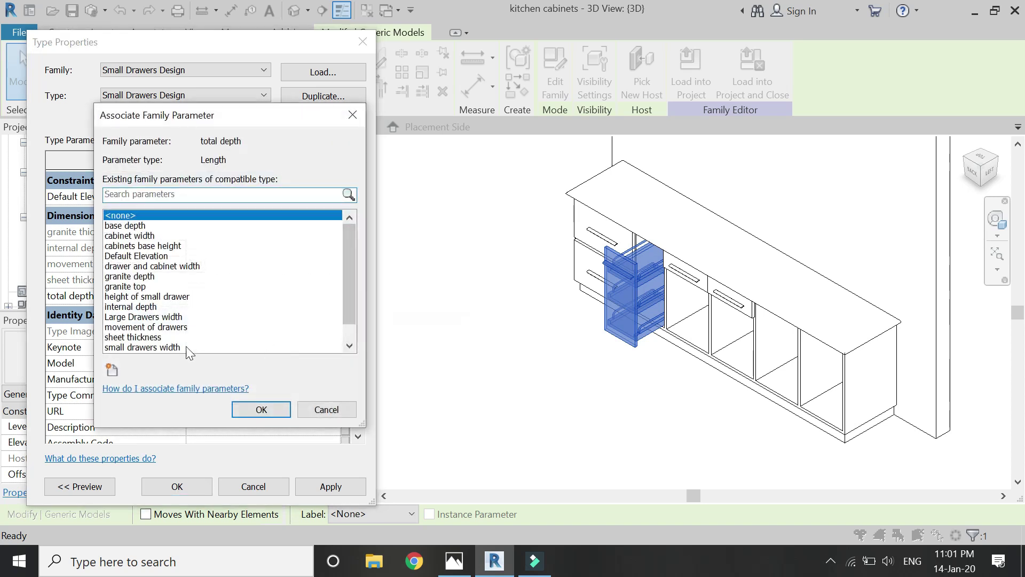
left_click(149, 337)
left_click(262, 409)
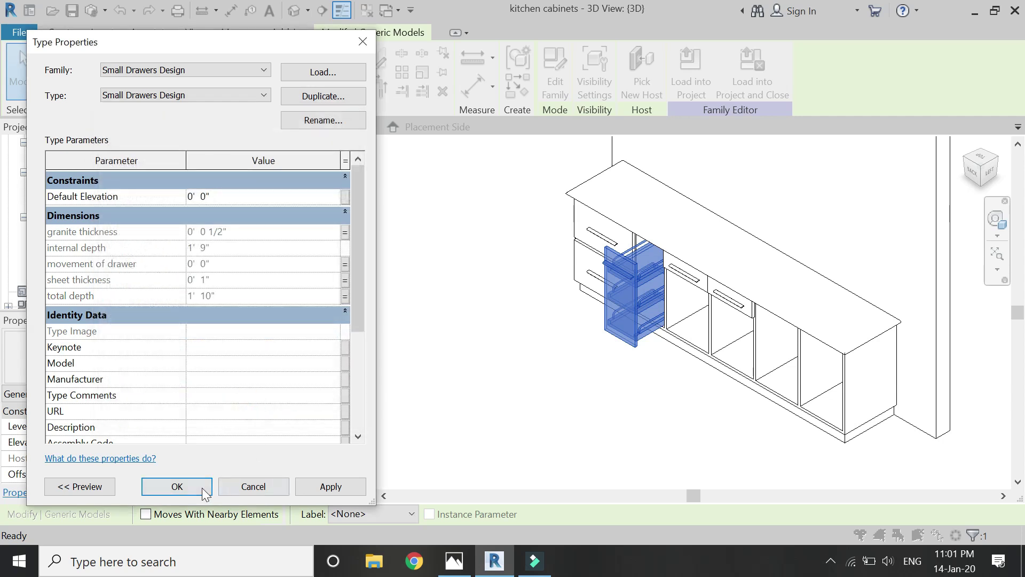
left_click(201, 486)
Step: In Family Types, set movement of drawers to 1' 6" and apply it
left_click(552, 344)
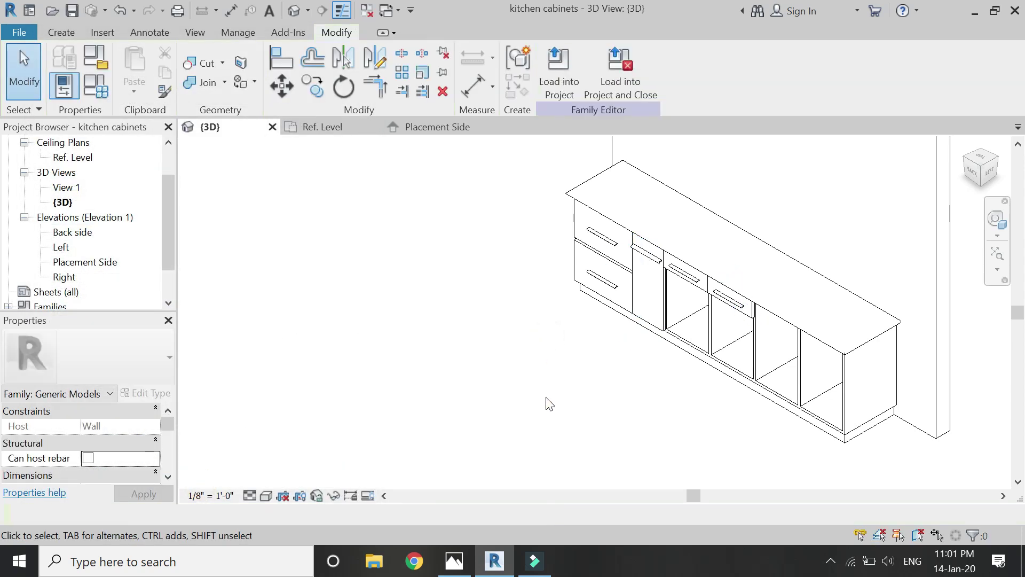
left_click(97, 87)
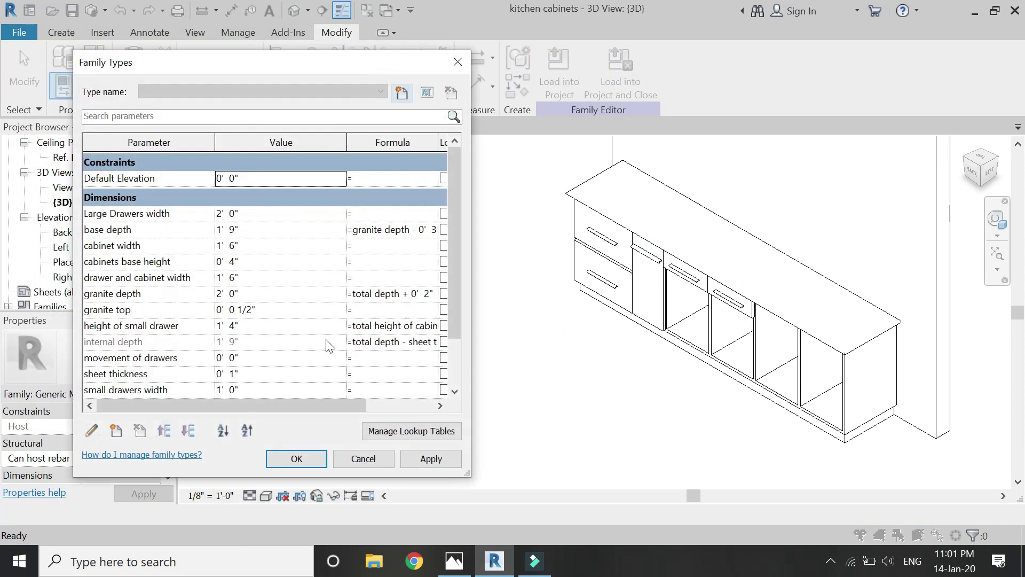
left_click(264, 358)
type("6")
key("Tab")
left_click(420, 454)
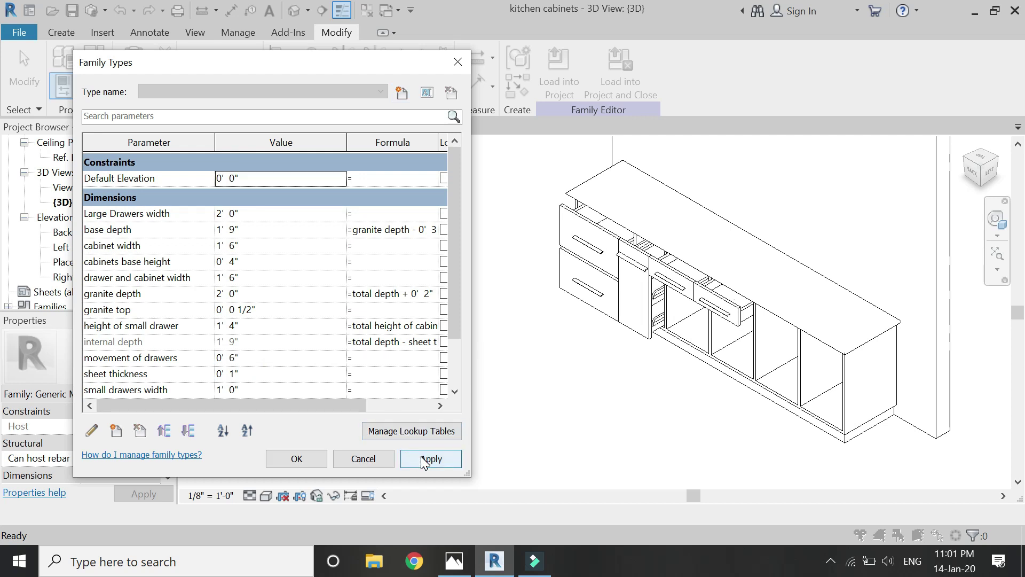
left_click(271, 374)
left_click(274, 358)
type("1")
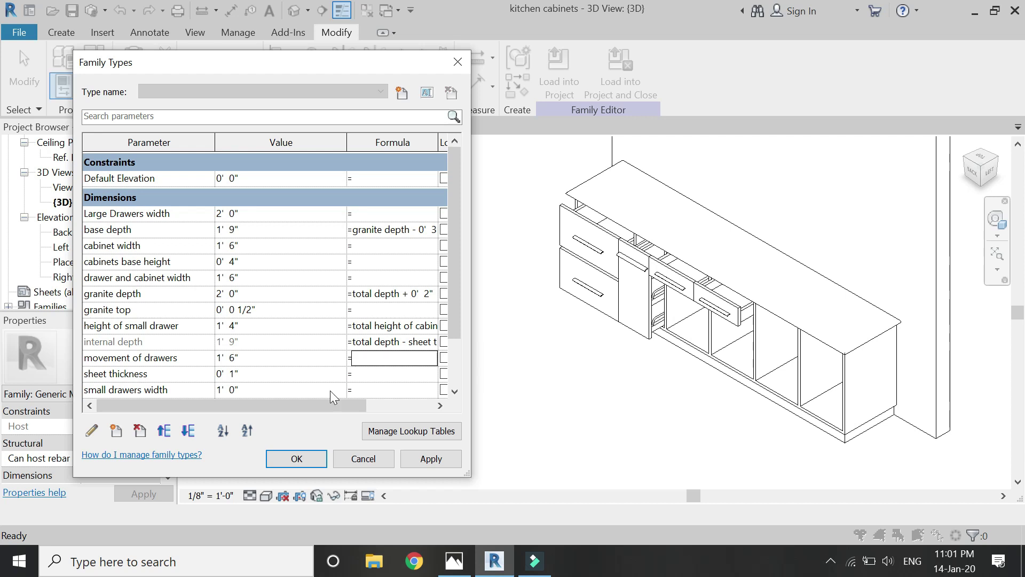
left_click(418, 458)
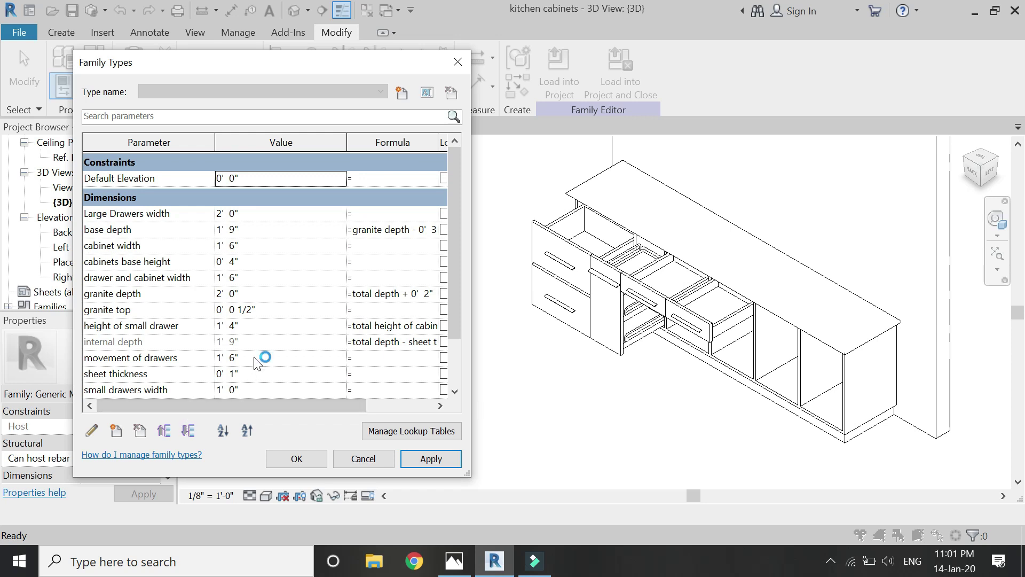
Step: Set sheet thickness to 0' 0 3/4" and apply it
scroll(258, 364, "down", 1)
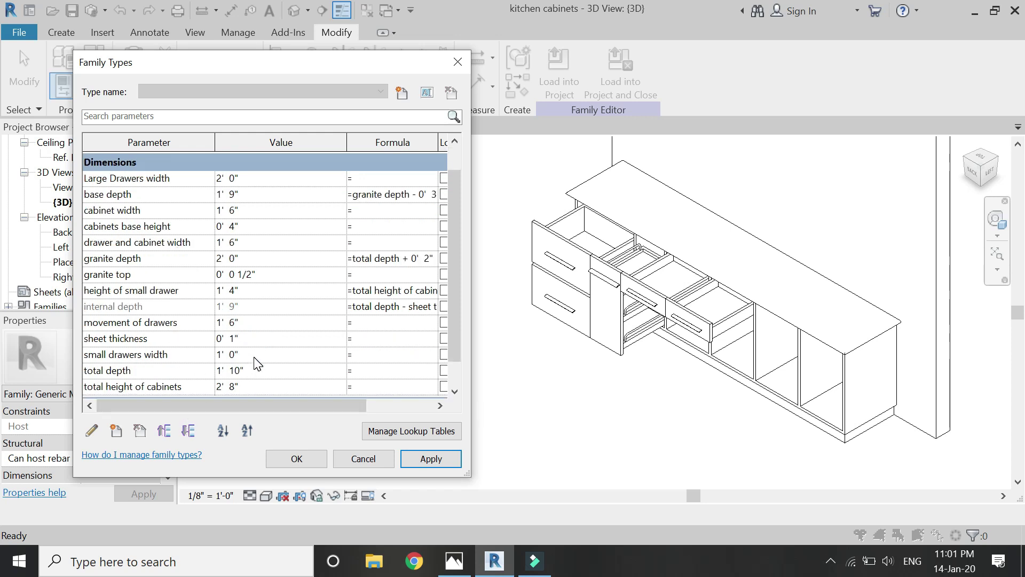
left_click(262, 337)
type("75mm")
key("Tab")
left_click(415, 459)
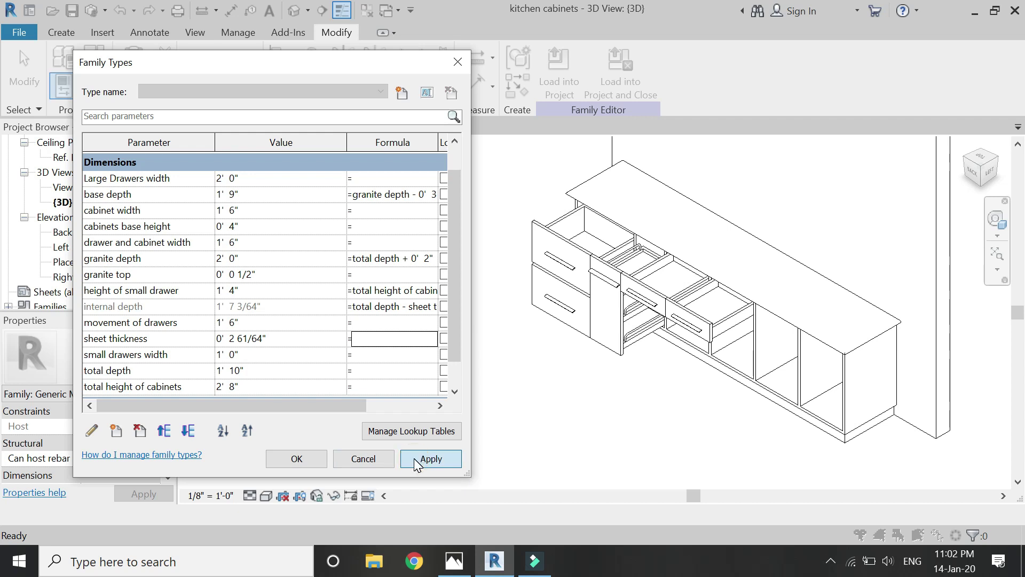
left_click(272, 337)
type("0.75")
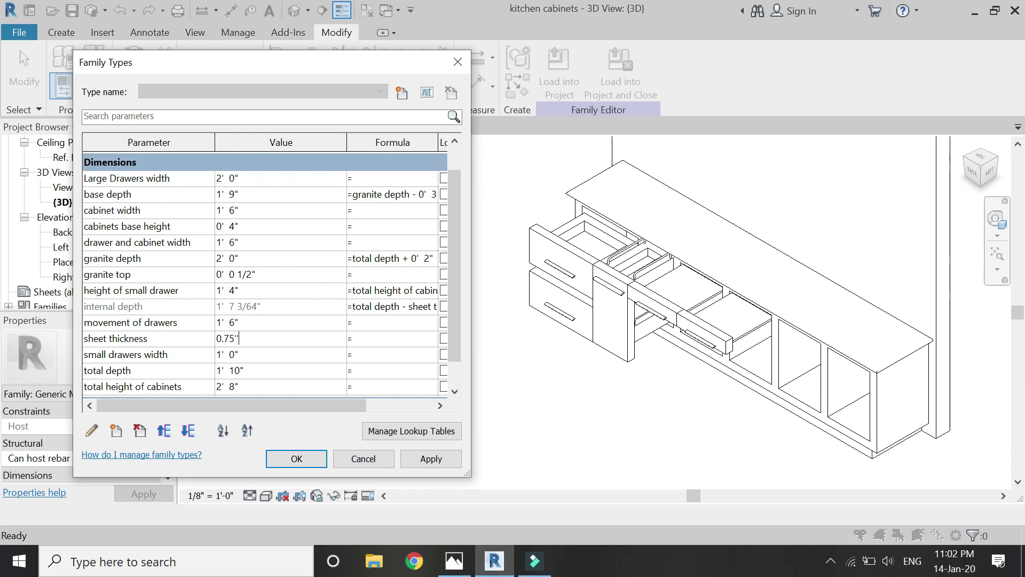
key("Tab")
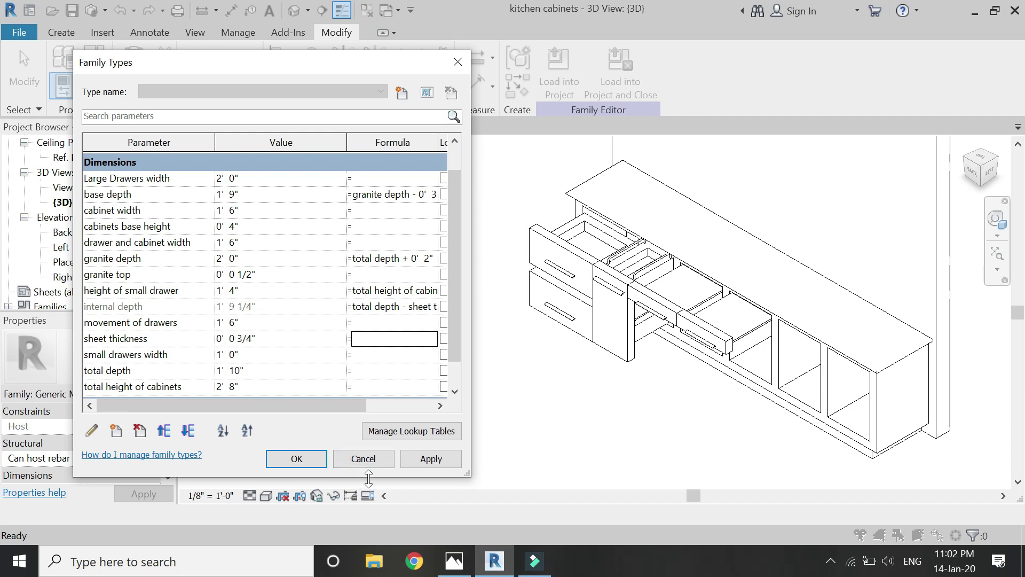
left_click(419, 461)
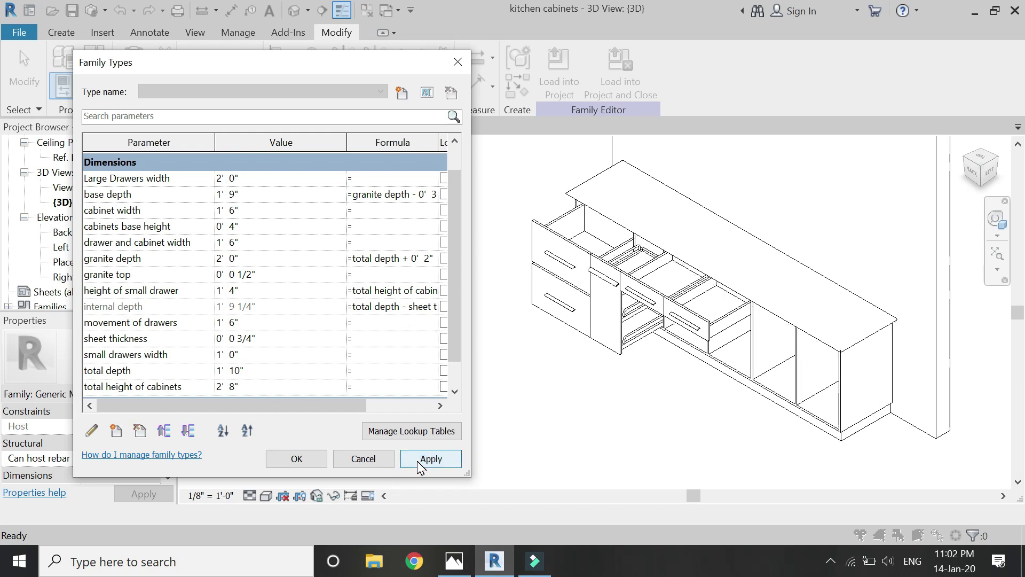
Step: Set the small drawers width to 1' 3" and apply it
left_click(264, 355)
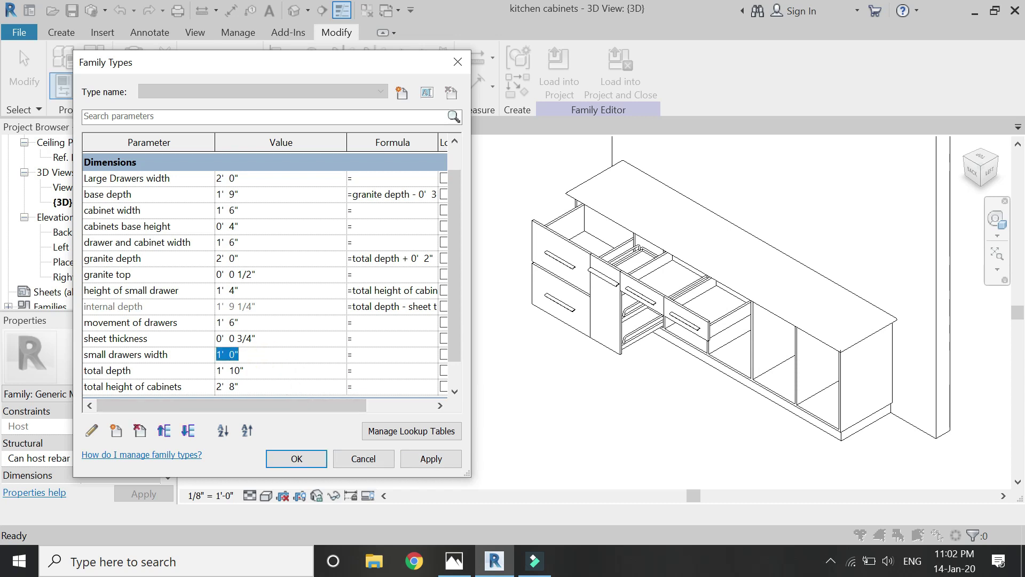
type("1' 3")
key("Tab")
left_click(430, 464)
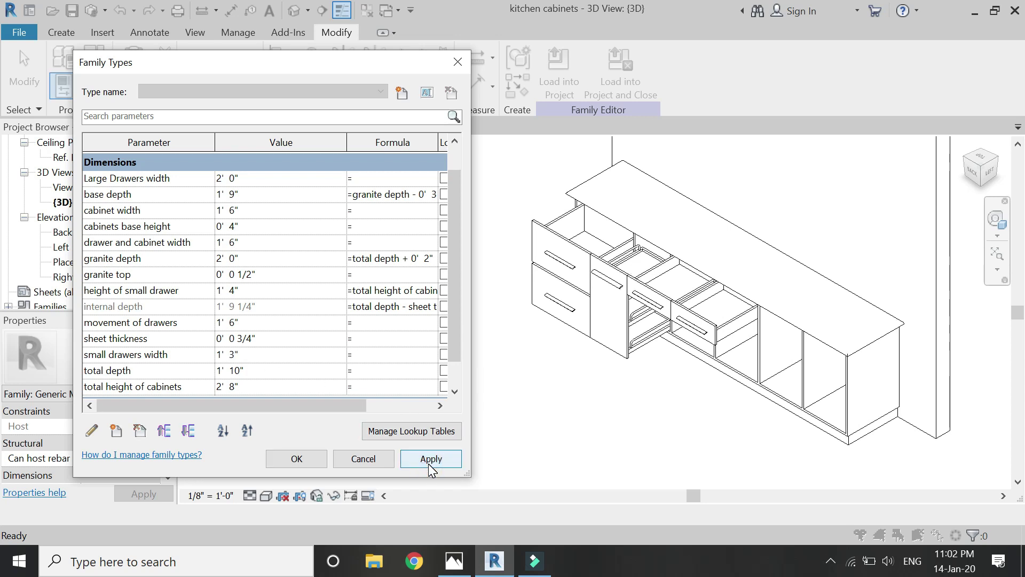
Step: Set the total depth to 2' 3" and apply it
left_click(279, 372)
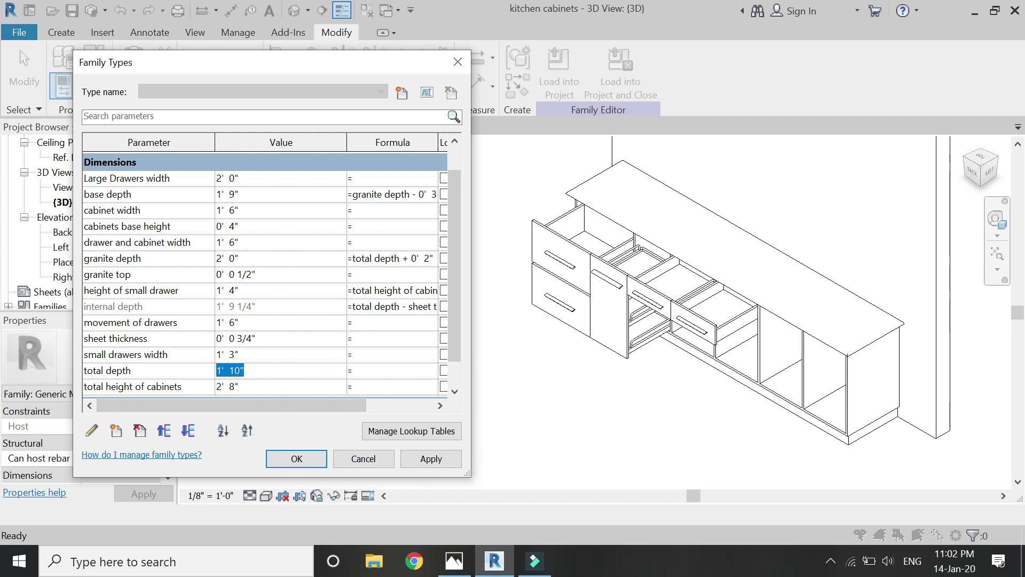
type("2'  3\"")
key("Tab")
left_click(409, 461)
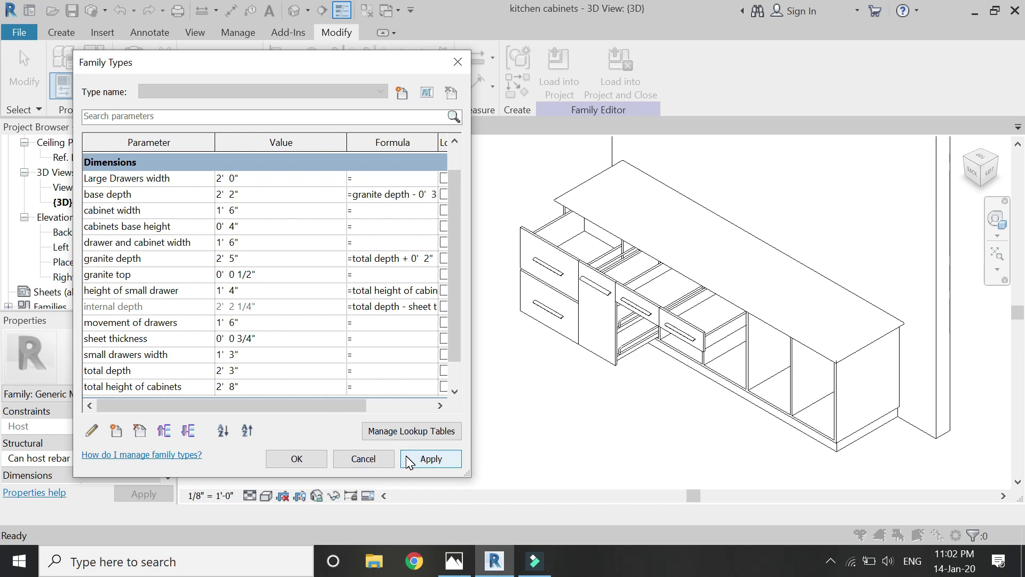
Step: Set total height of cabinets to 3' 0", apply, and accept the Family Types changes
left_click(283, 387)
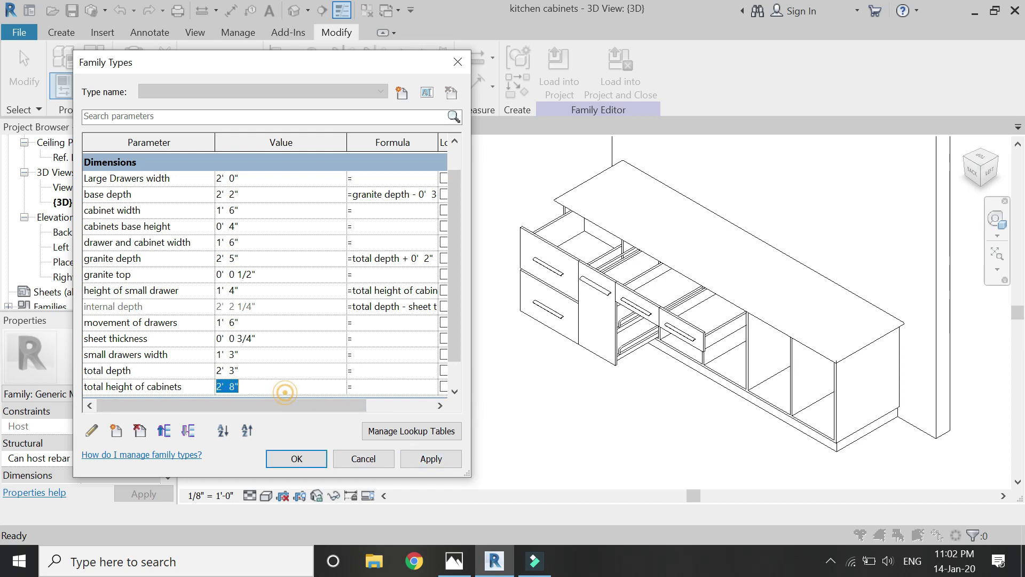
type("3")
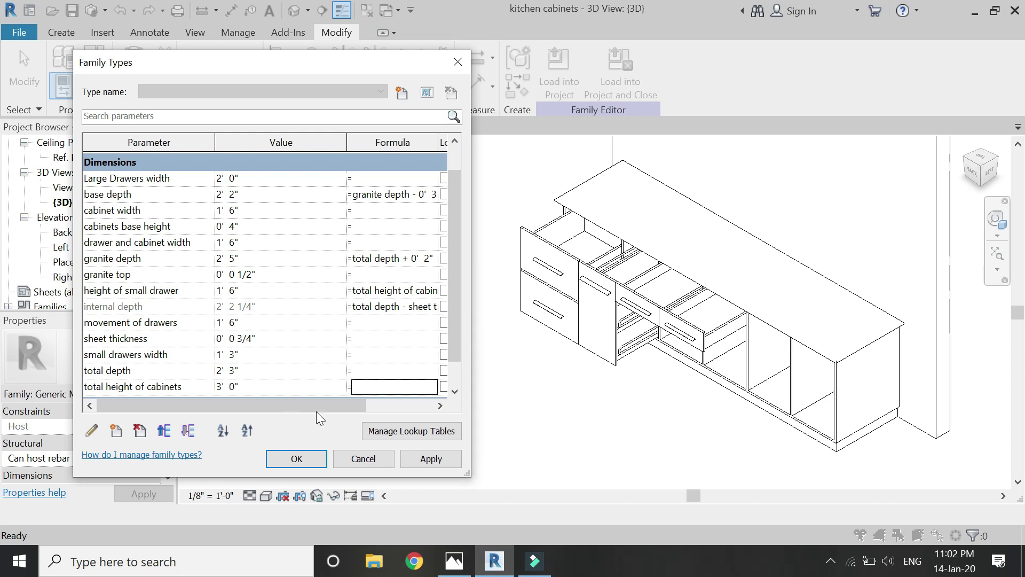
left_click(415, 460)
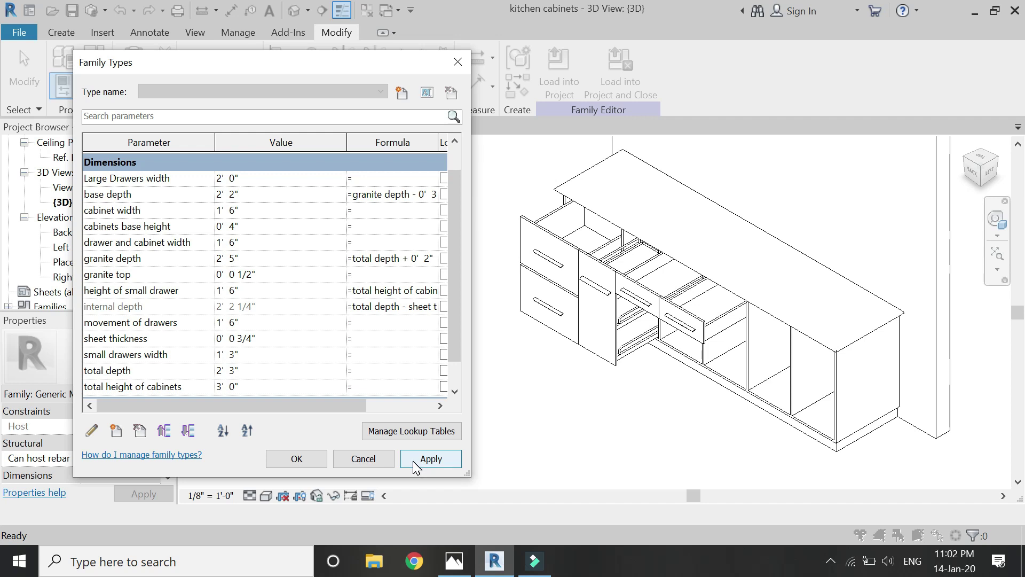
left_click(320, 458)
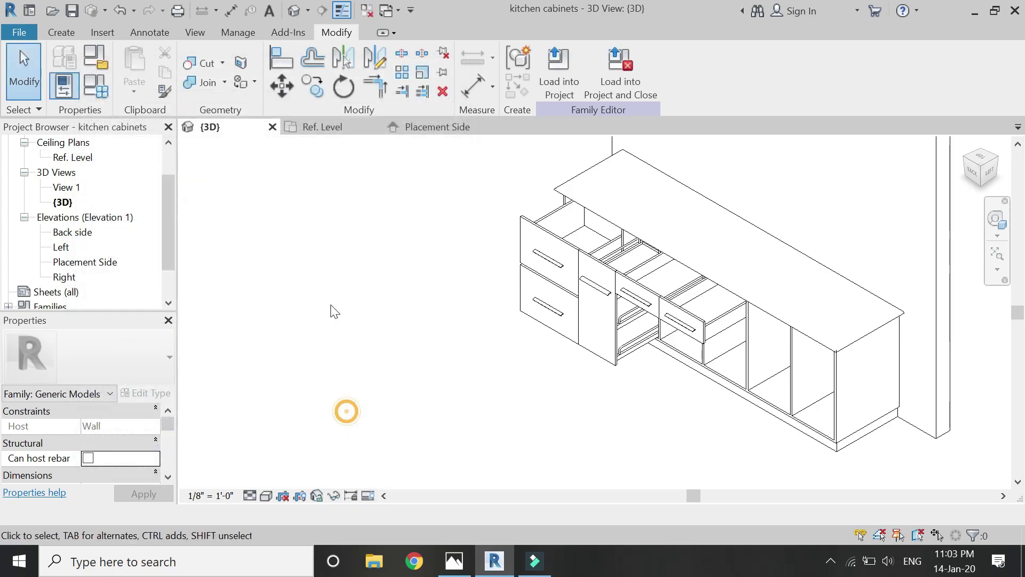